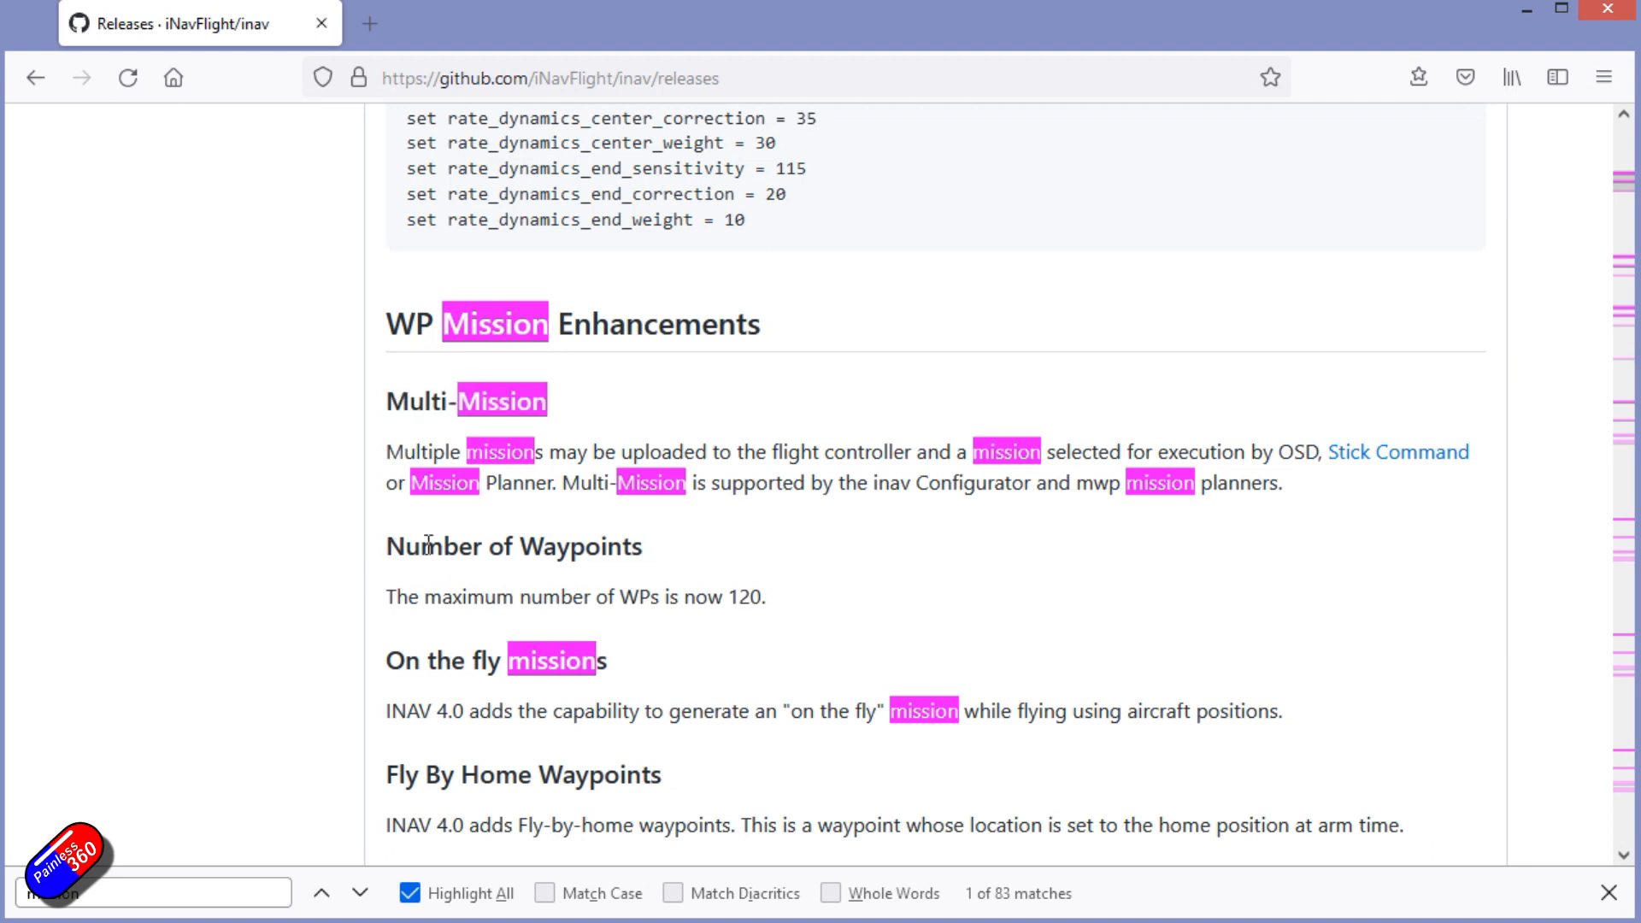
Open the Stick Command documentation linked from the Multi-Mission release notes and look through the stick controls
scroll(827, 551, "down", 1)
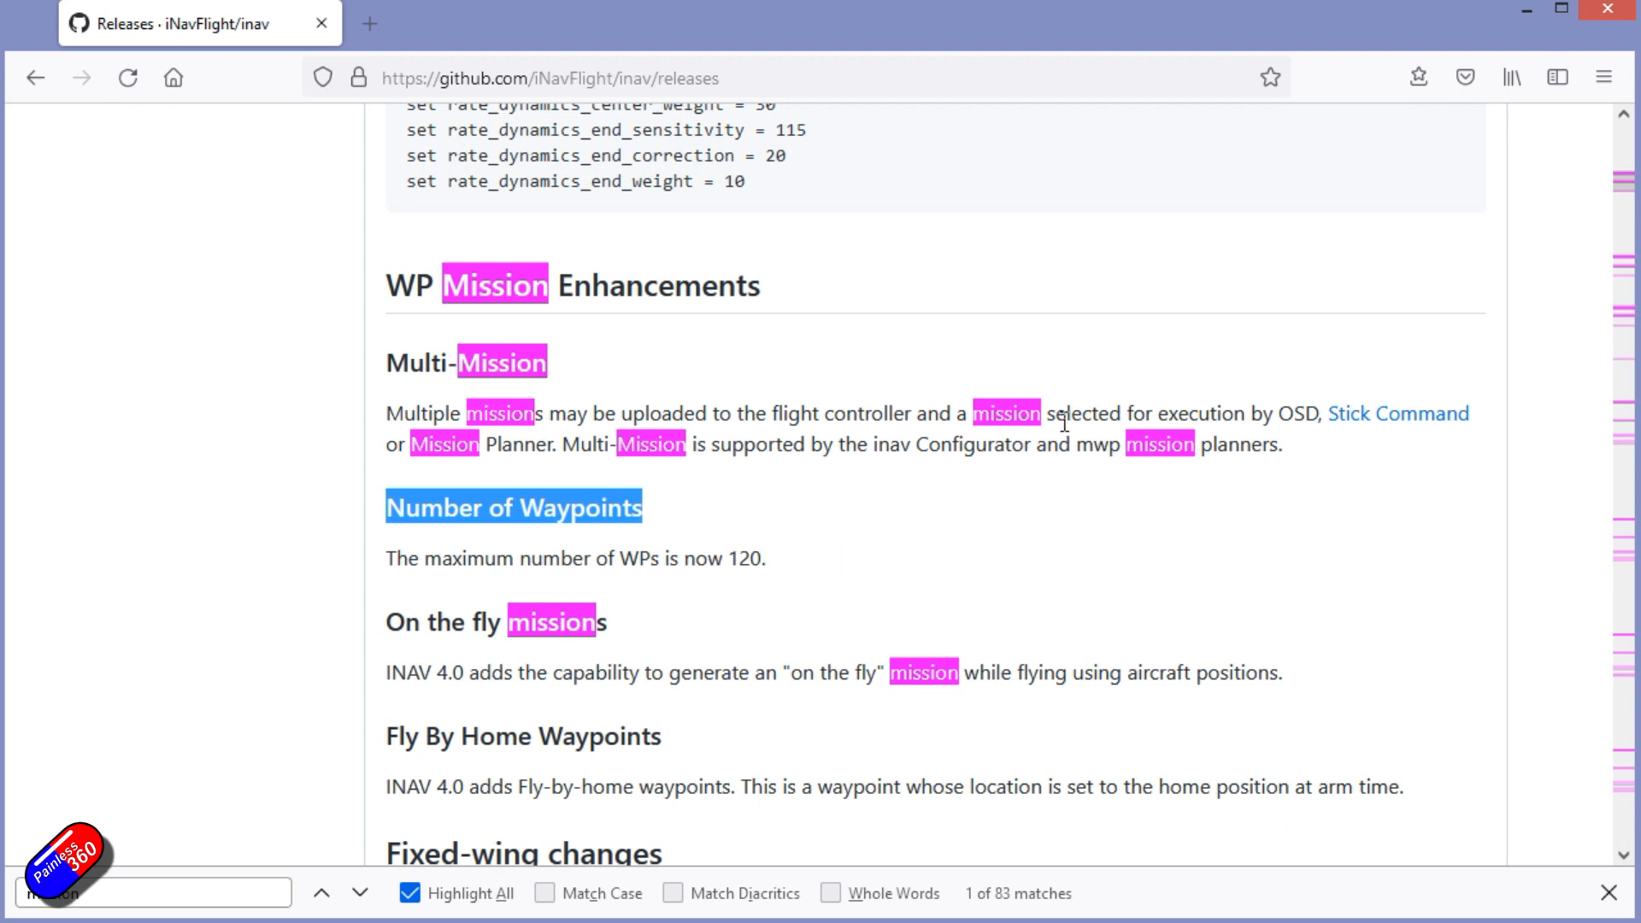
left_click_drag(1278, 414, 1319, 416)
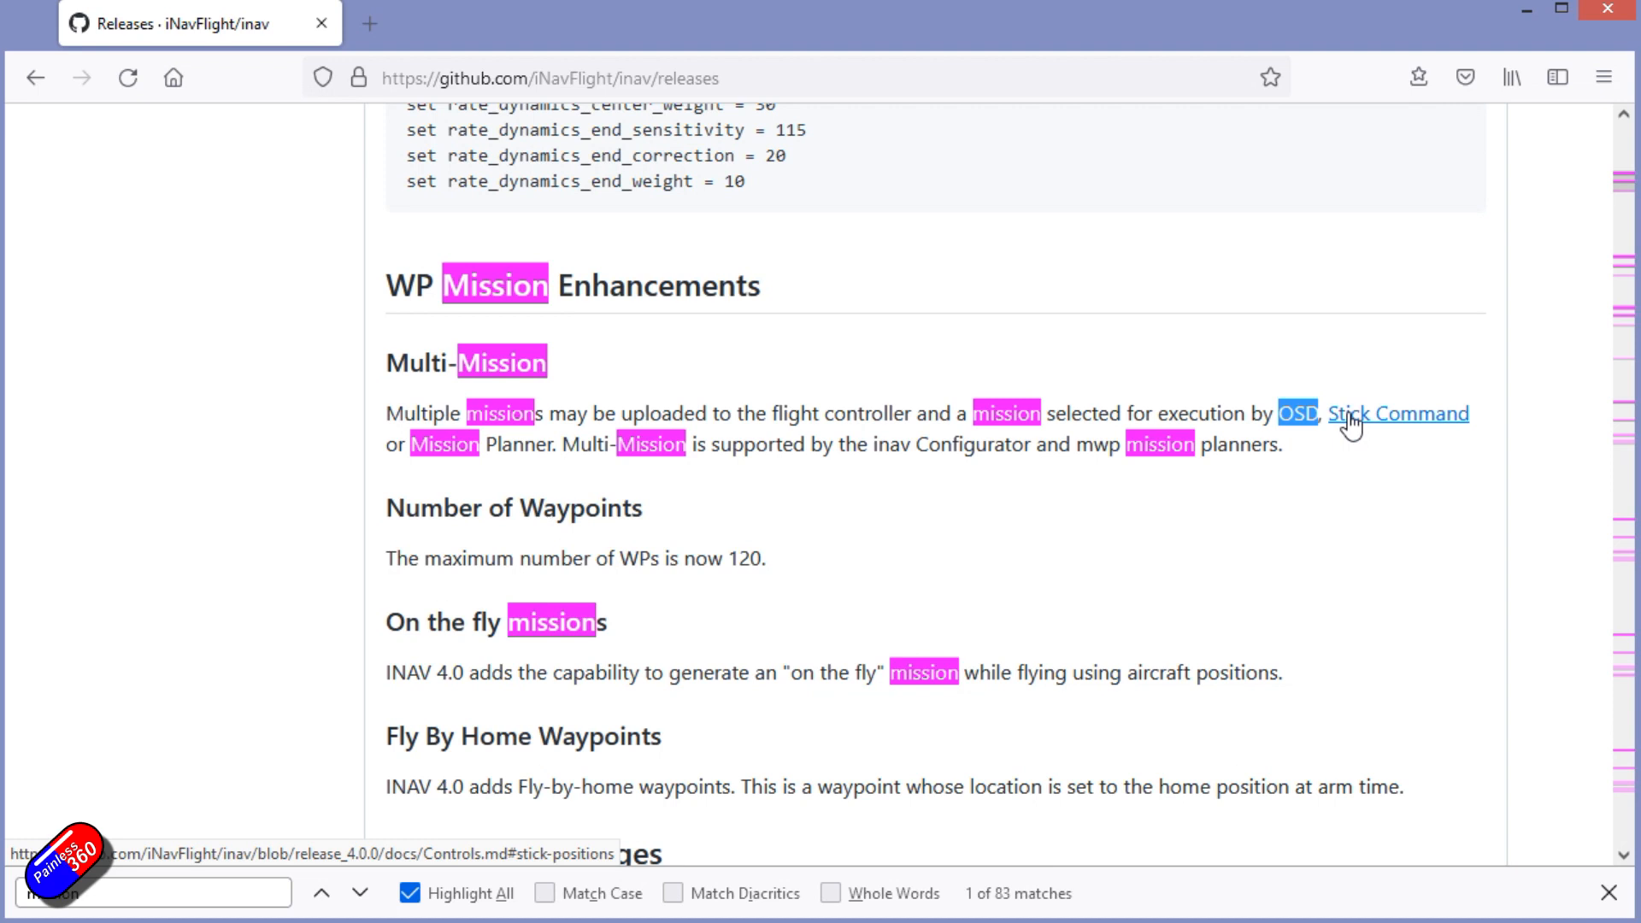
middle_click(1350, 419)
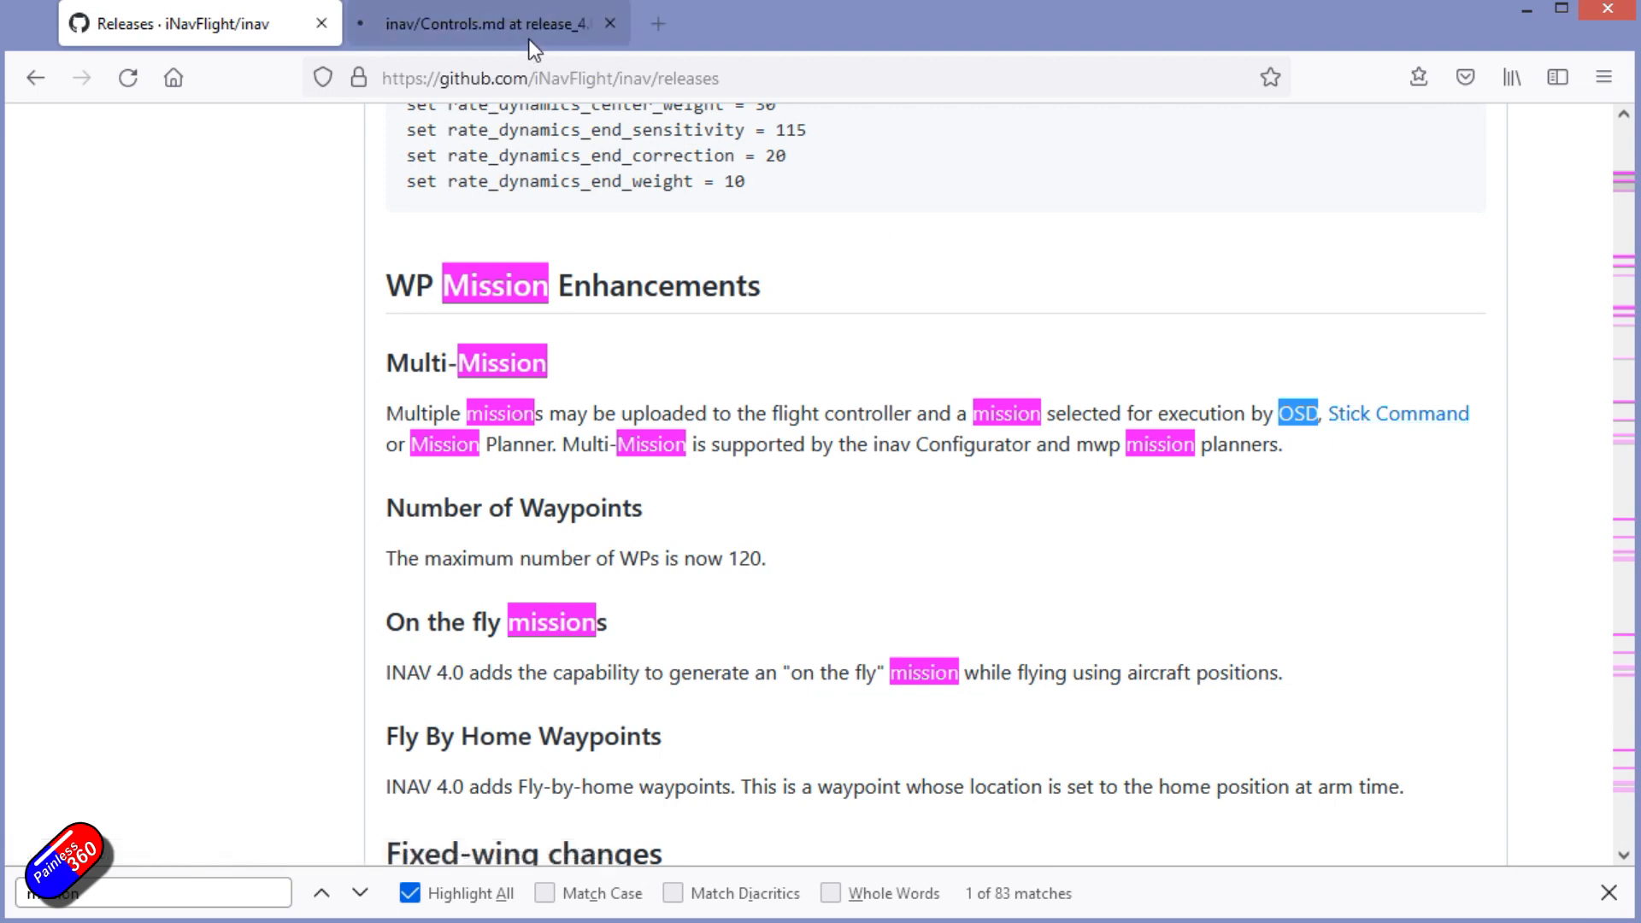
left_click(530, 40)
scroll(880, 494, "up", 3)
scroll(879, 495, "down", 8)
scroll(940, 569, "down", 10)
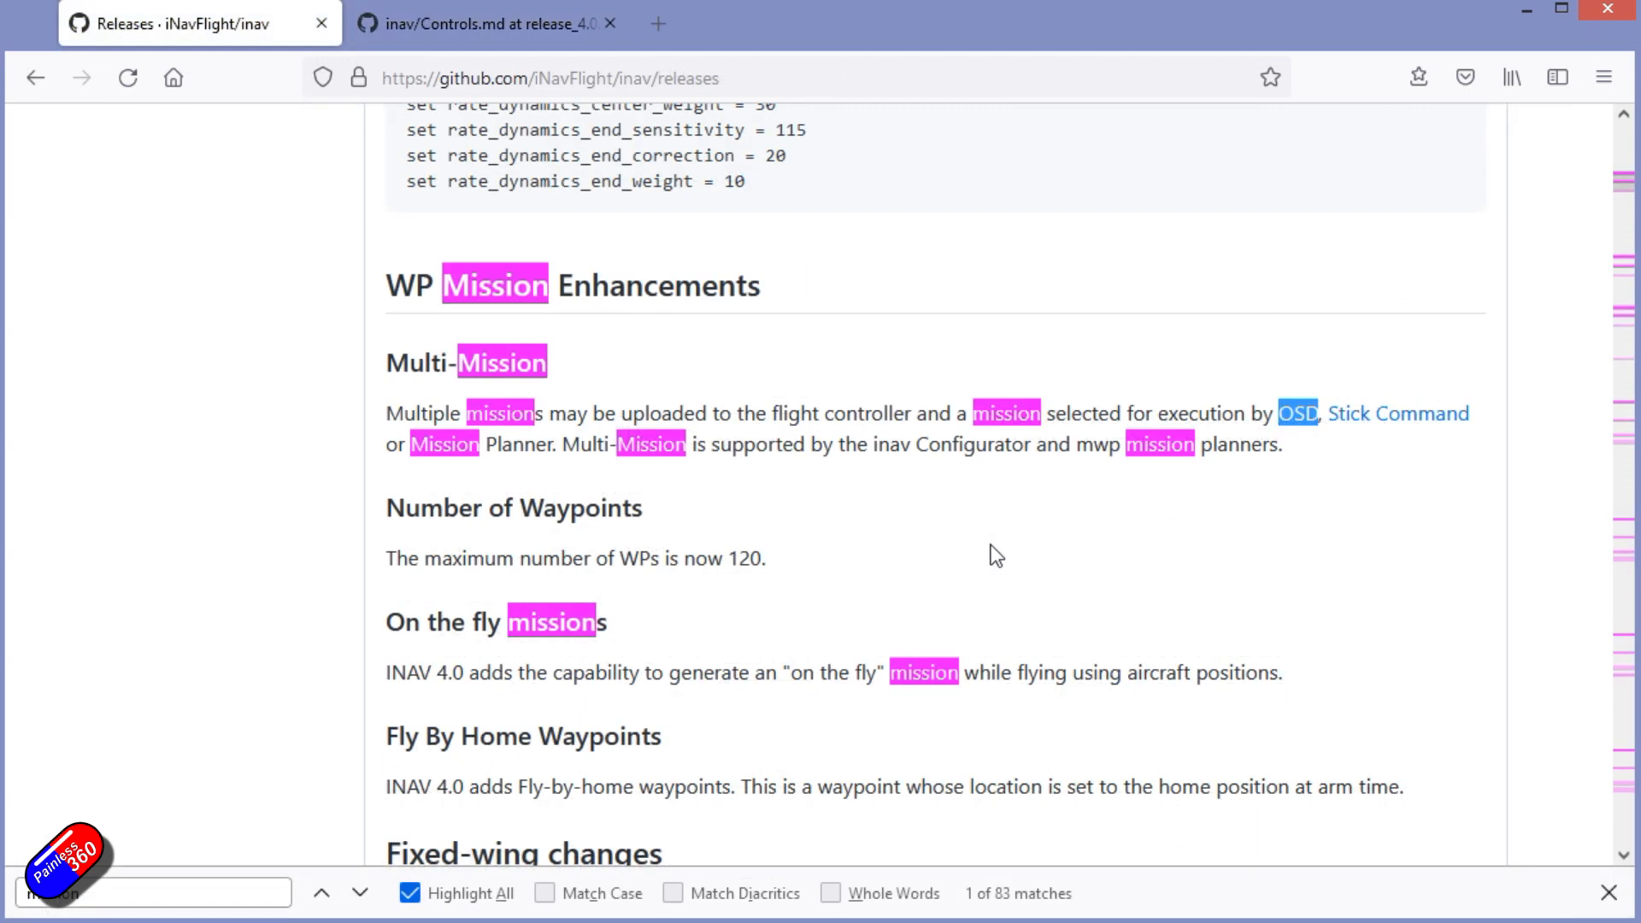
Read the release notes on number of waypoints, on the fly missions, fly by home waypoints and multi-missions
scroll(991, 547, "down", 2)
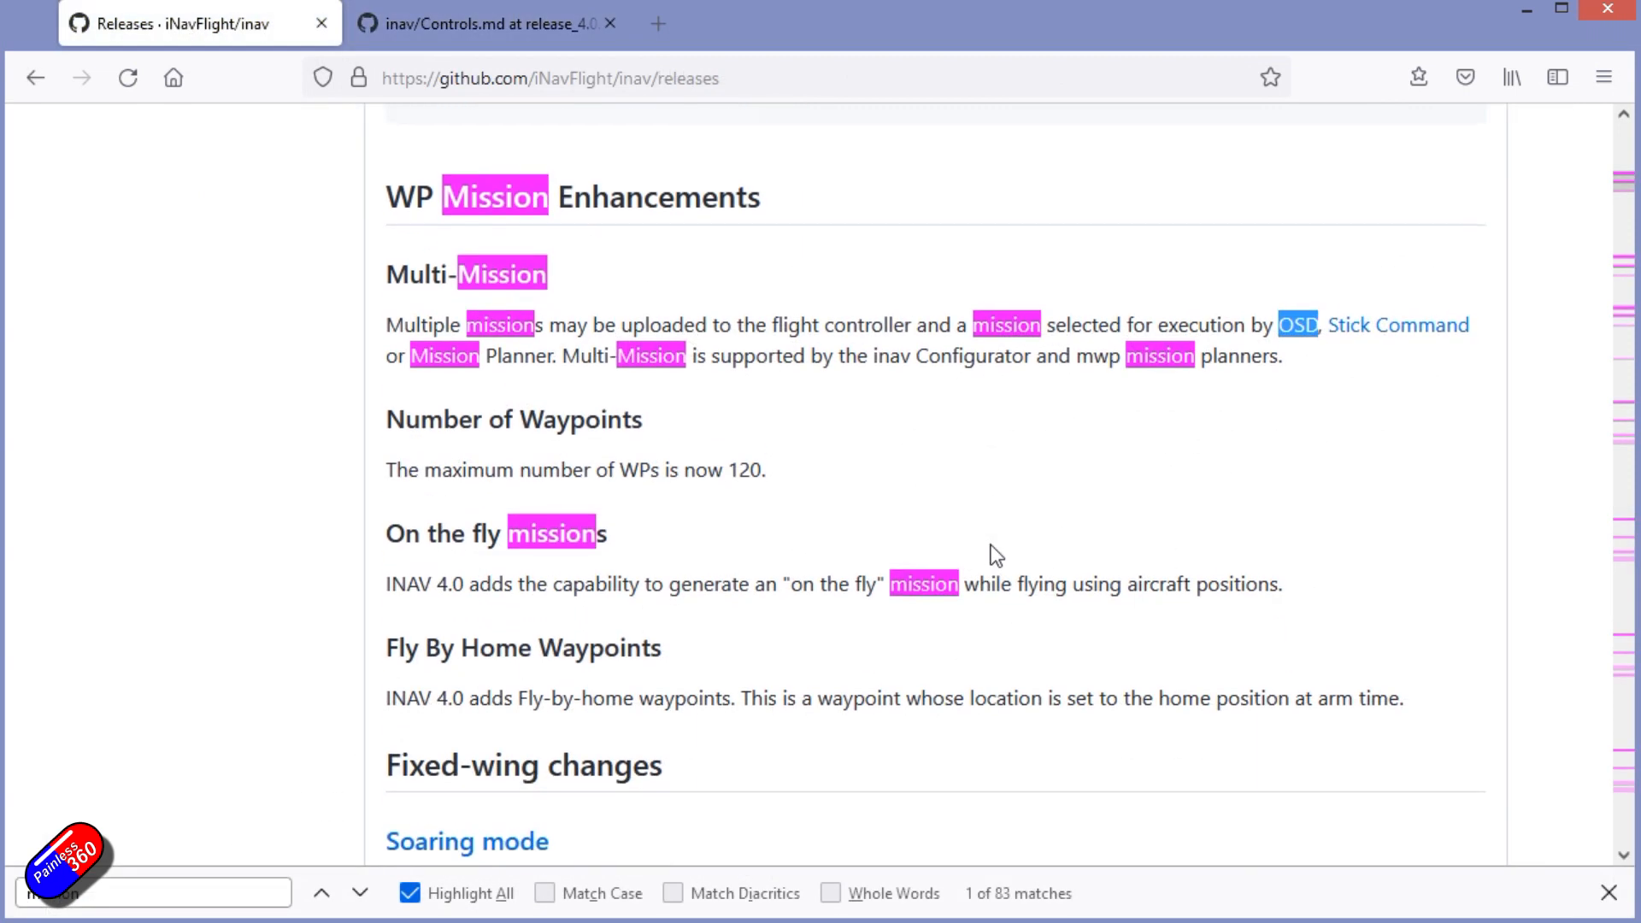
scroll(992, 547, "down", 2)
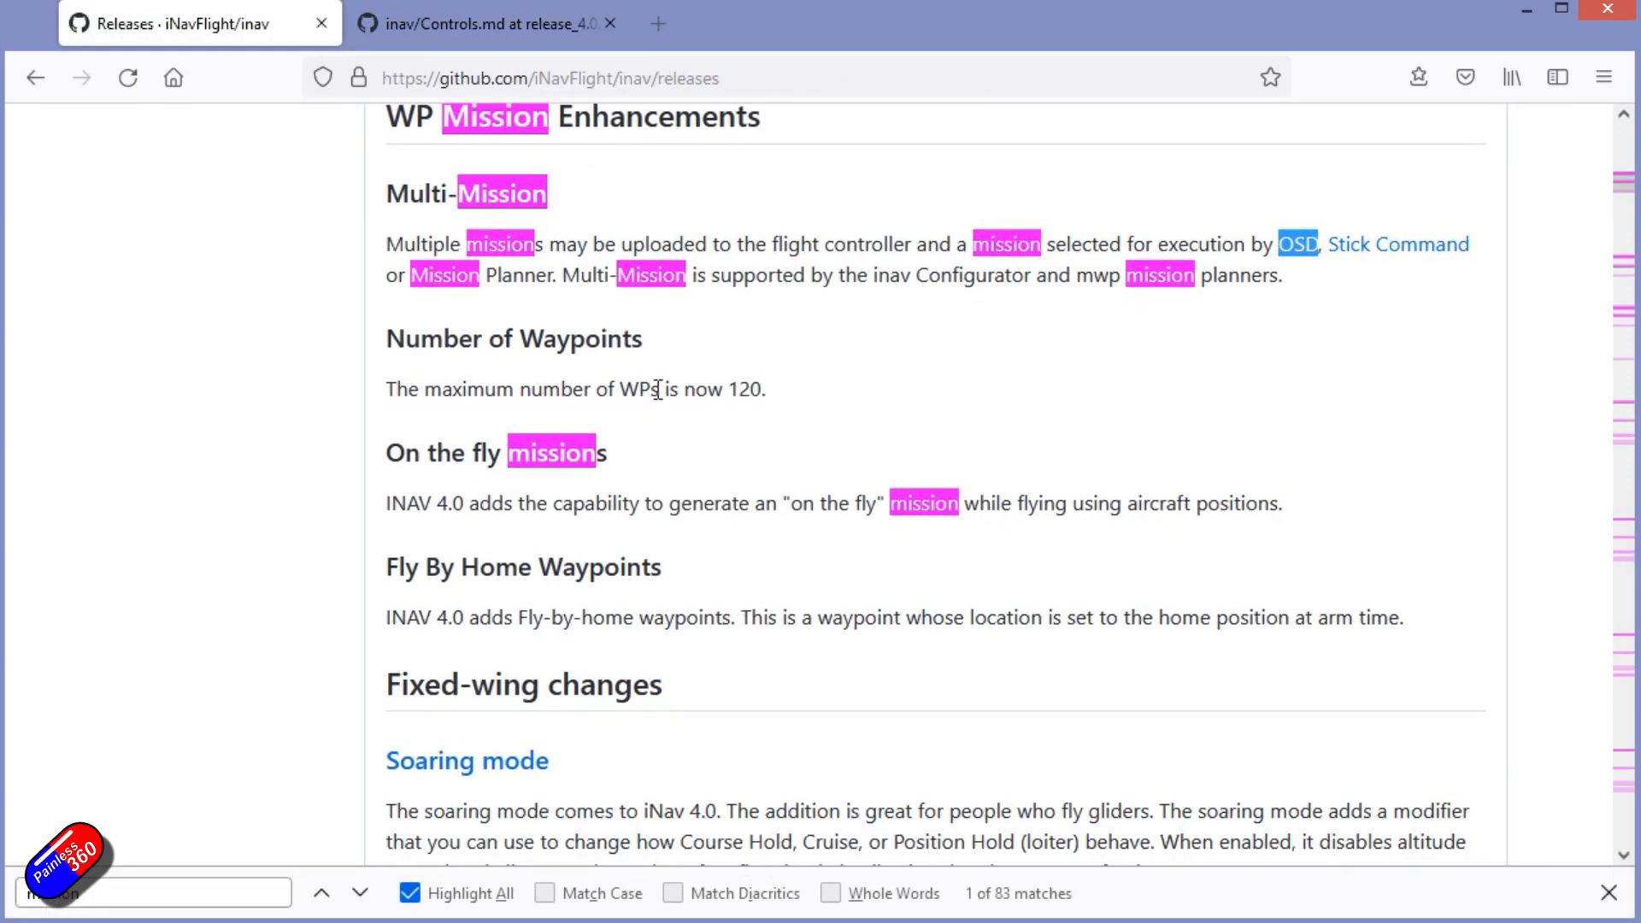
left_click_drag(392, 453, 634, 471)
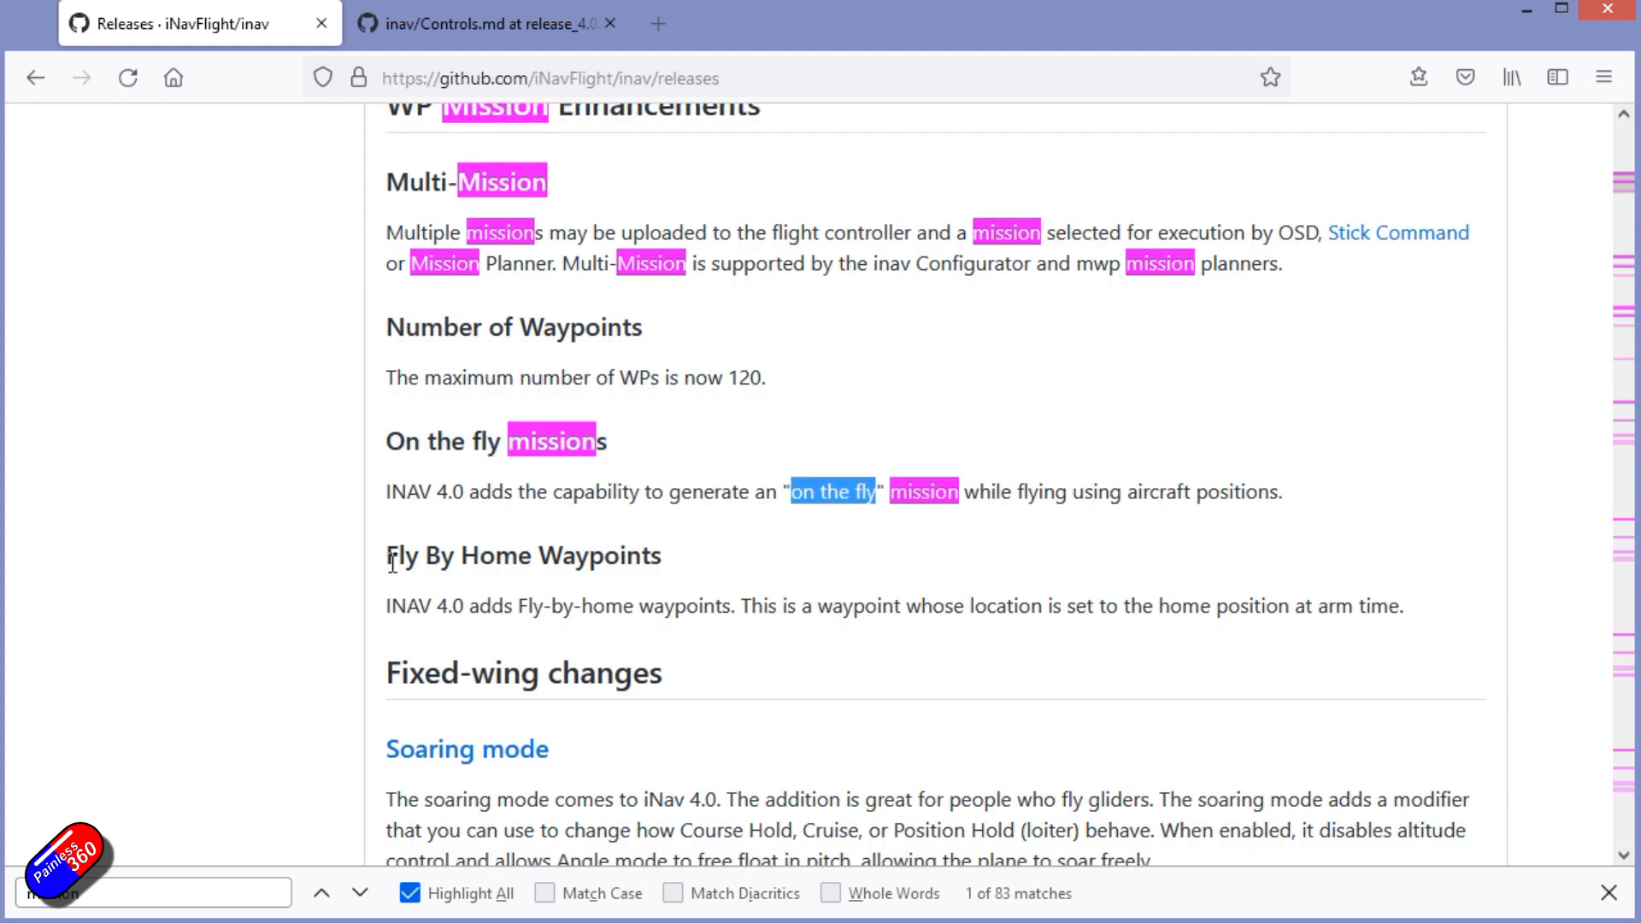
left_click_drag(388, 562, 660, 557)
left_click(625, 633)
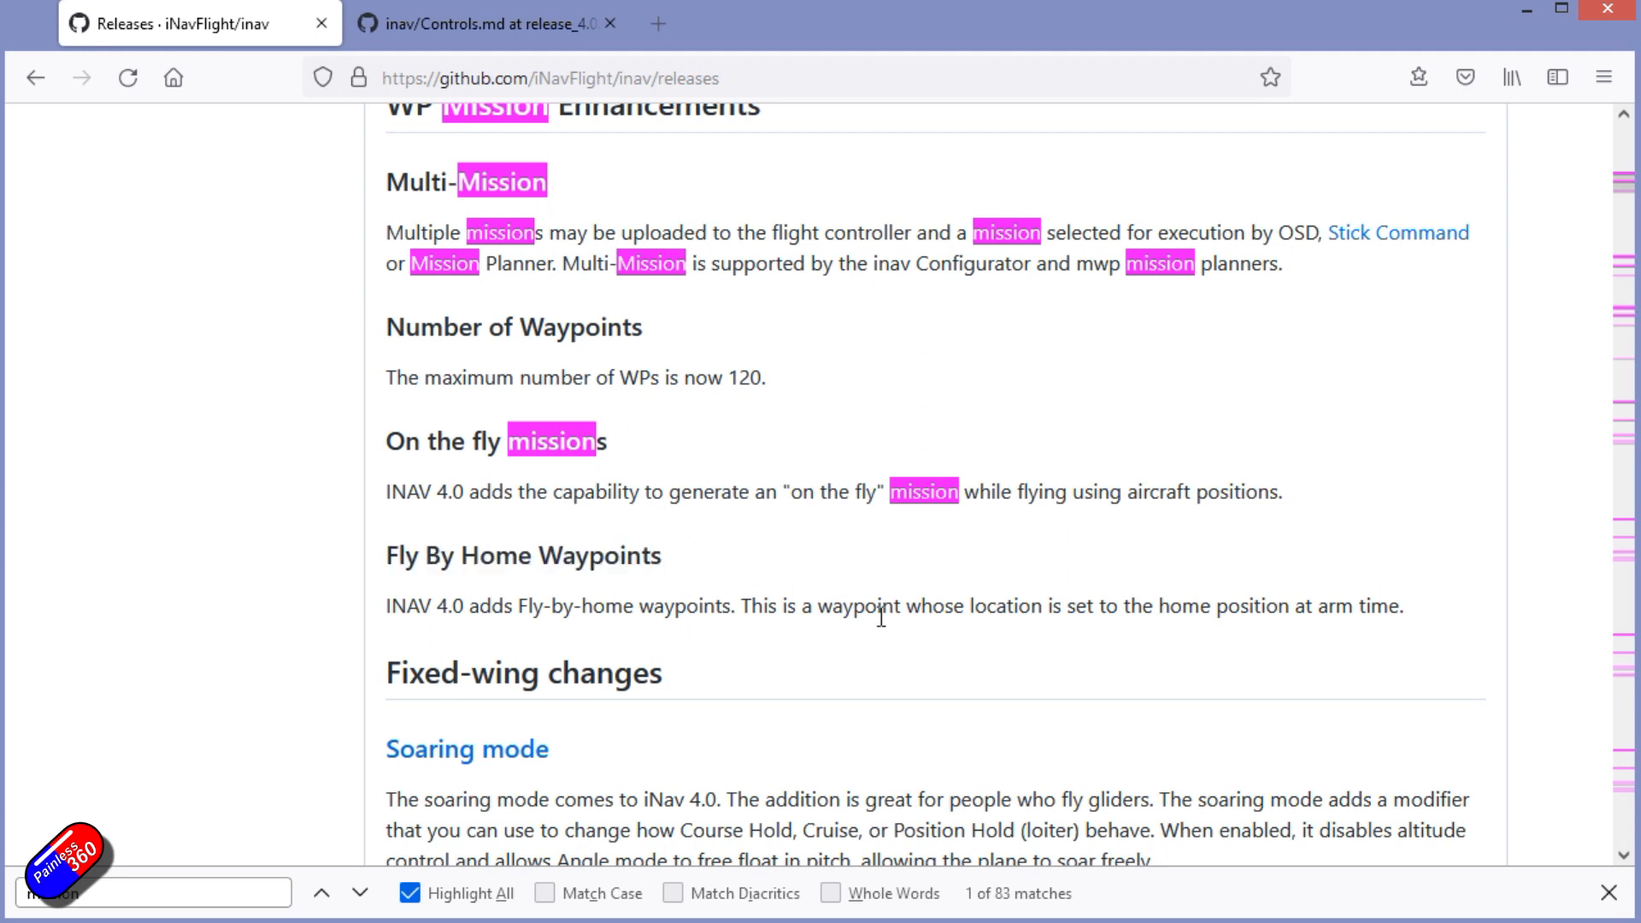
scroll(881, 615, "up", 3)
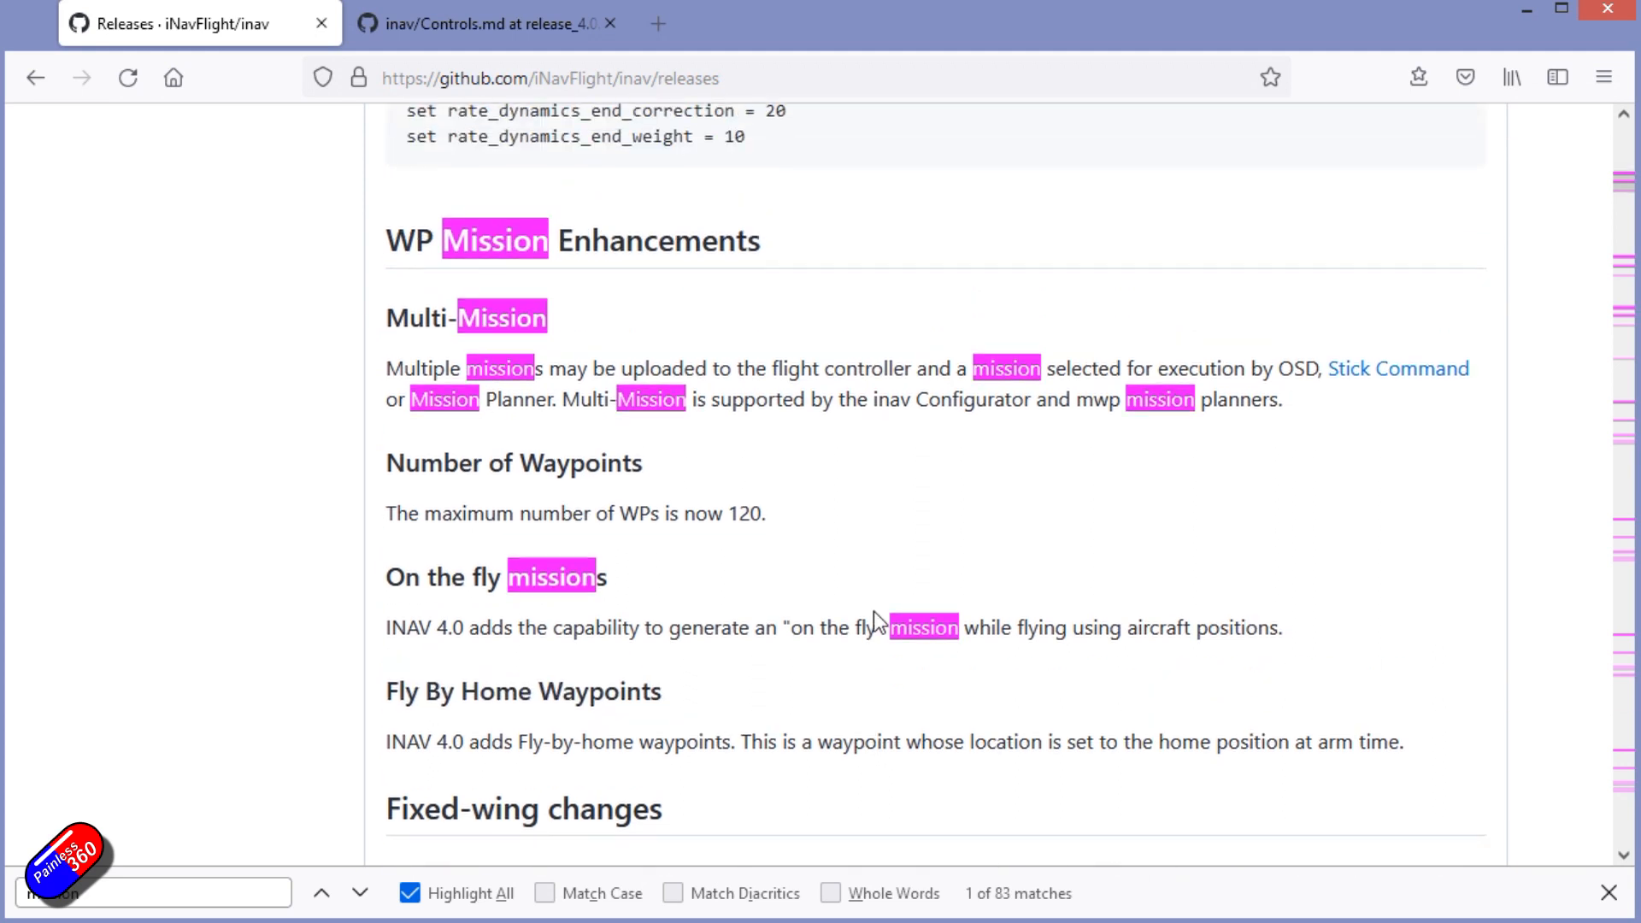
scroll(876, 619, "up", 2)
left_click_drag(576, 401, 390, 406)
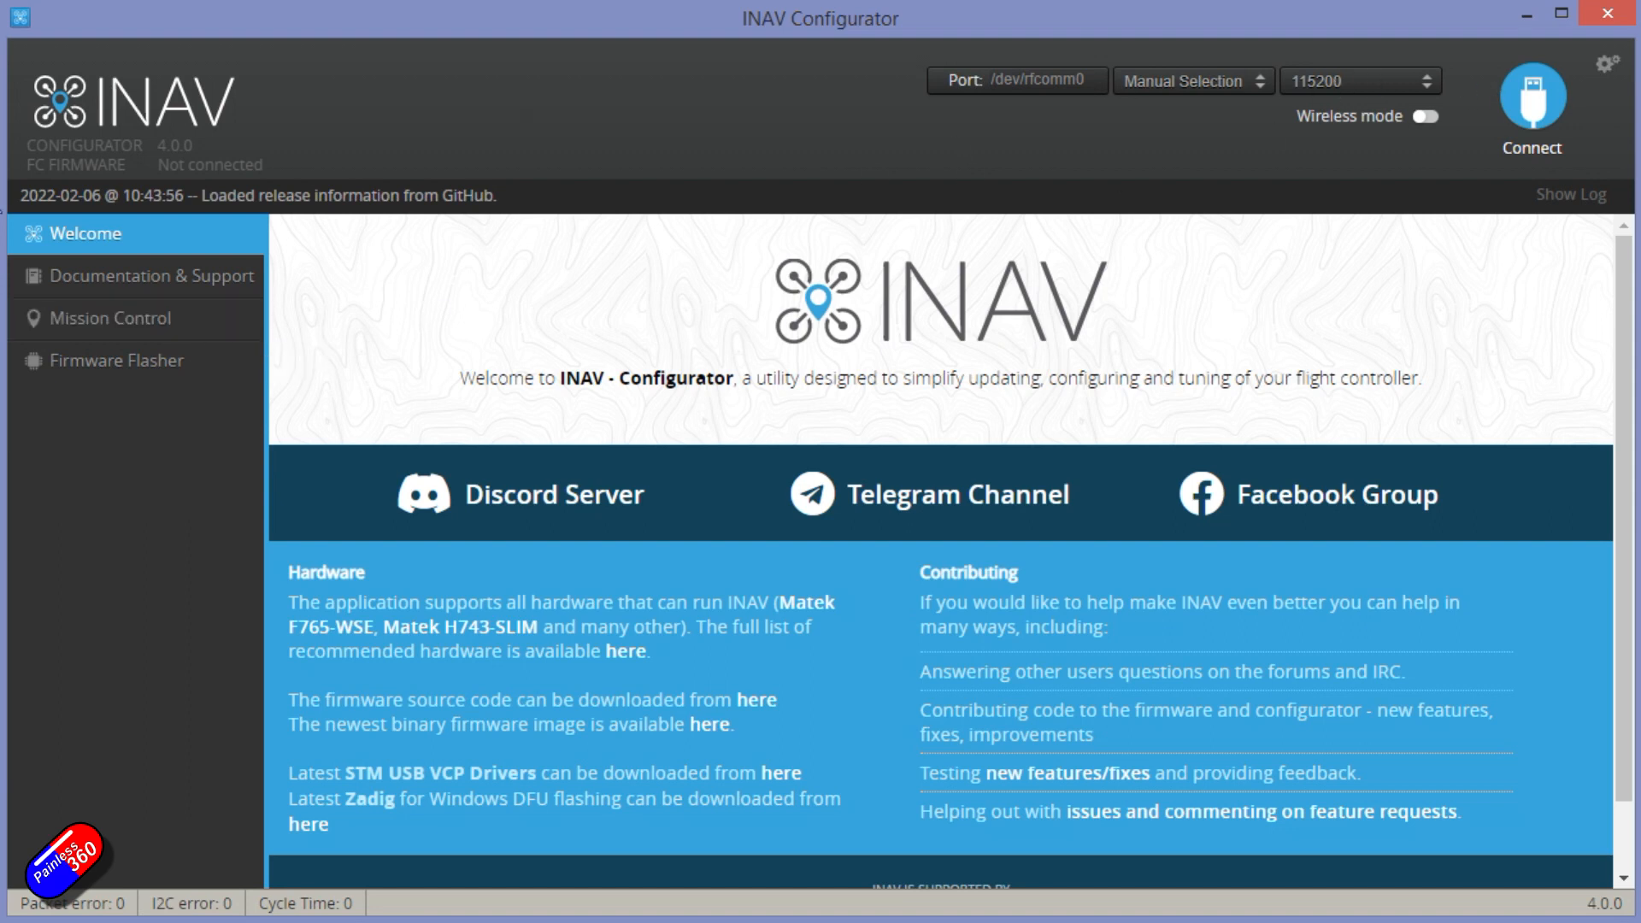
Switch to INAV Configurator, open Mission Control without connecting a flight controller, and frame the farmland area on the map
left_click(170, 338)
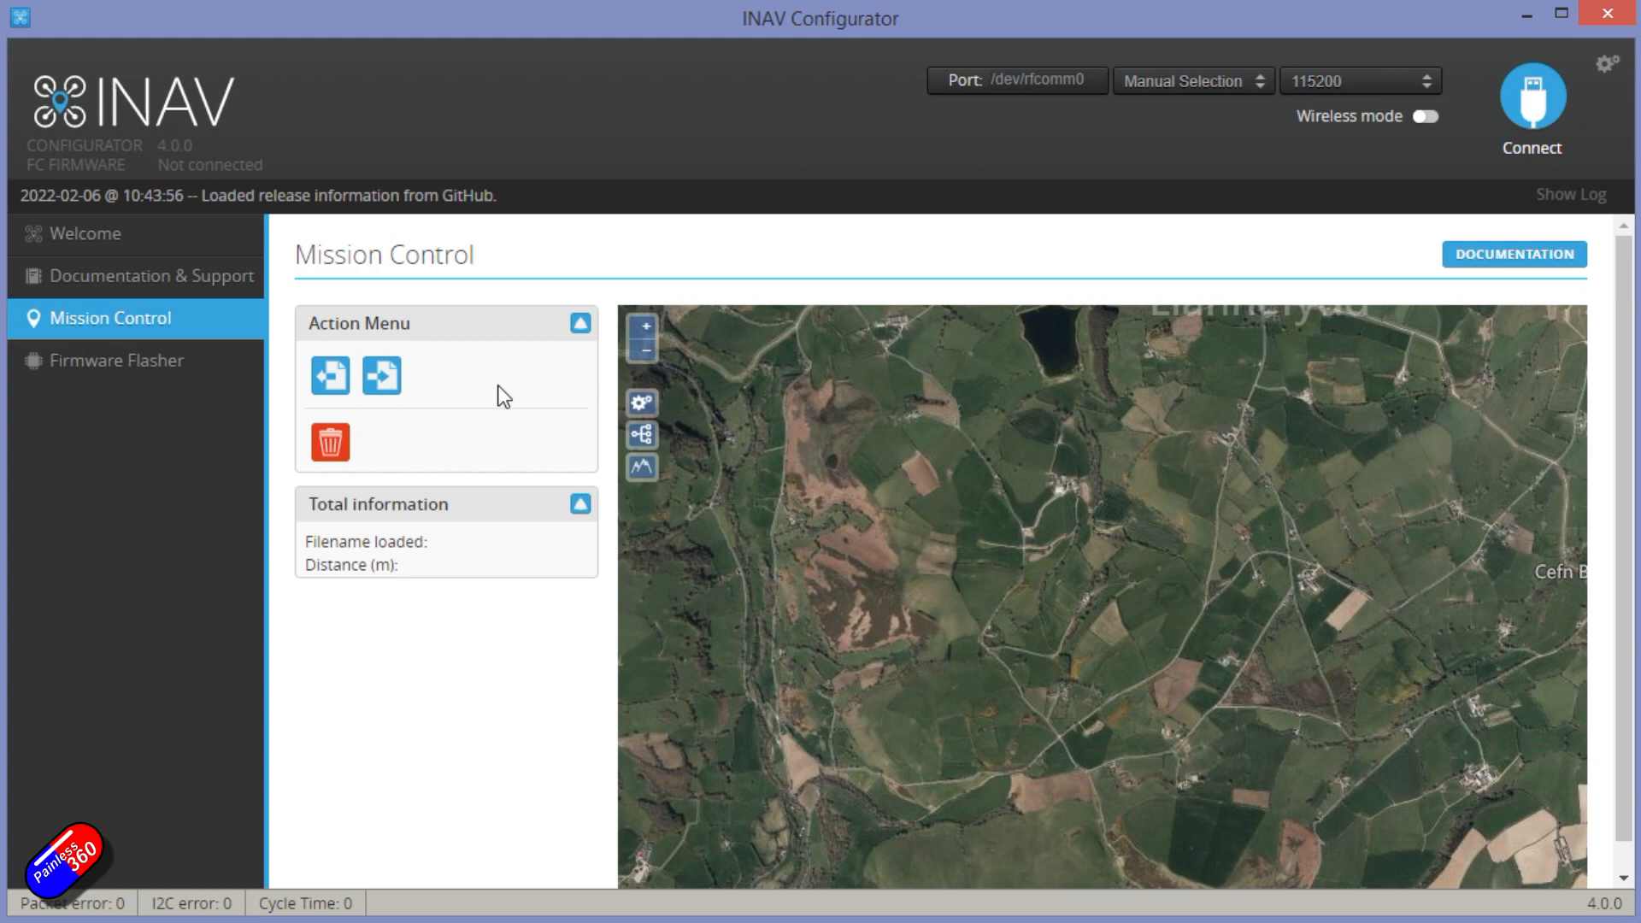
left_click(645, 351)
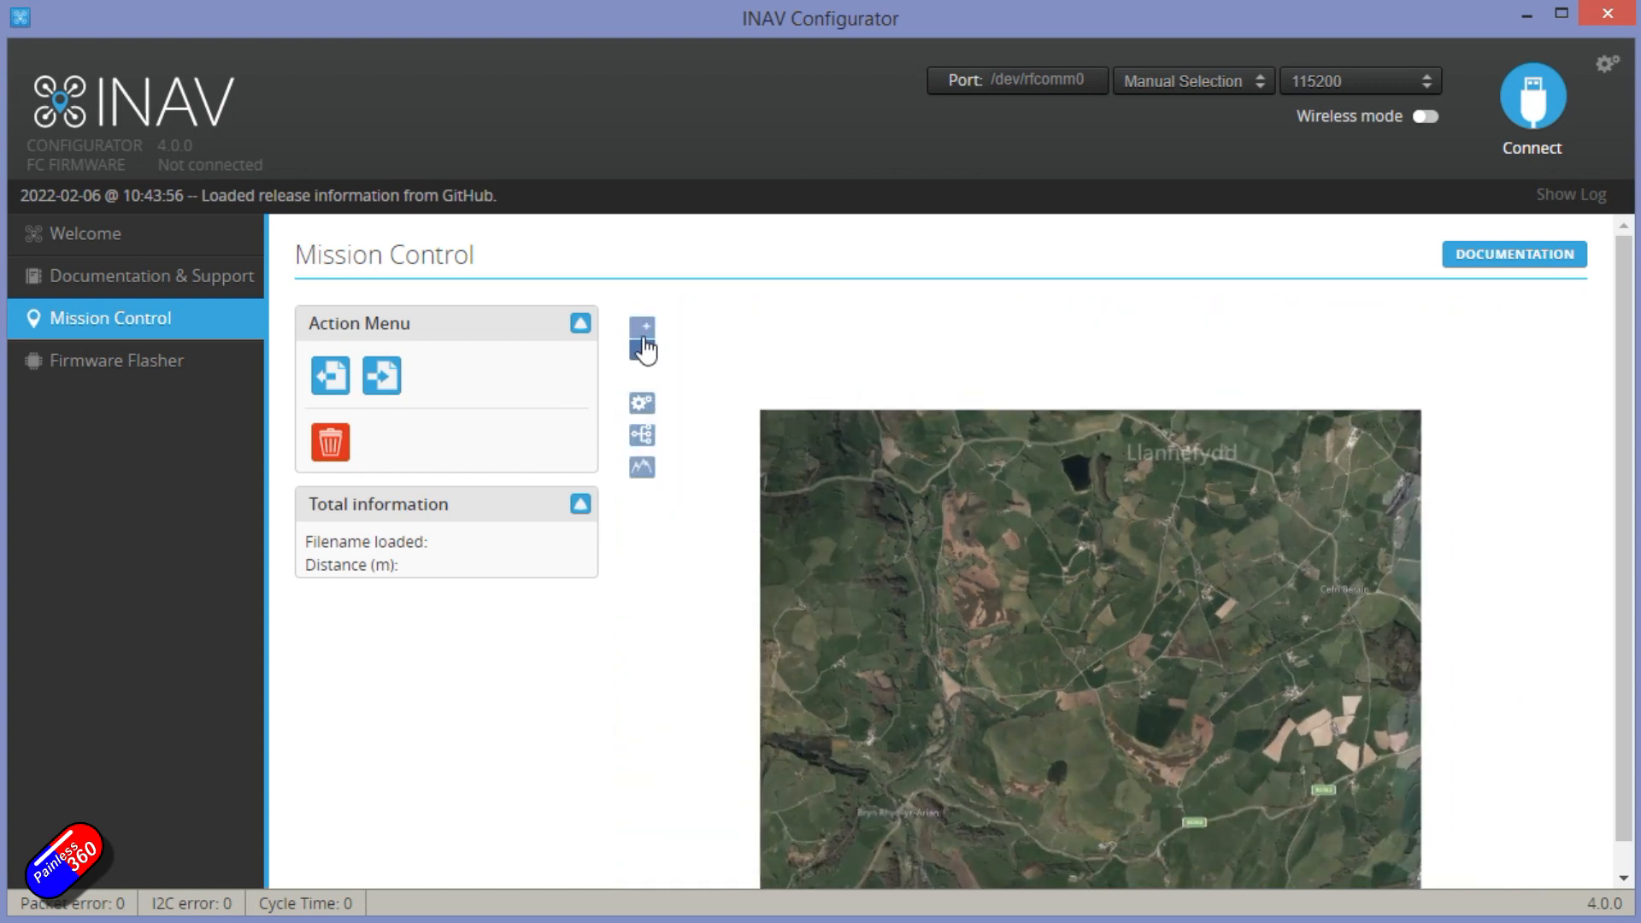
scroll(1078, 510, "up", 4)
scroll(1078, 503, "down", 3)
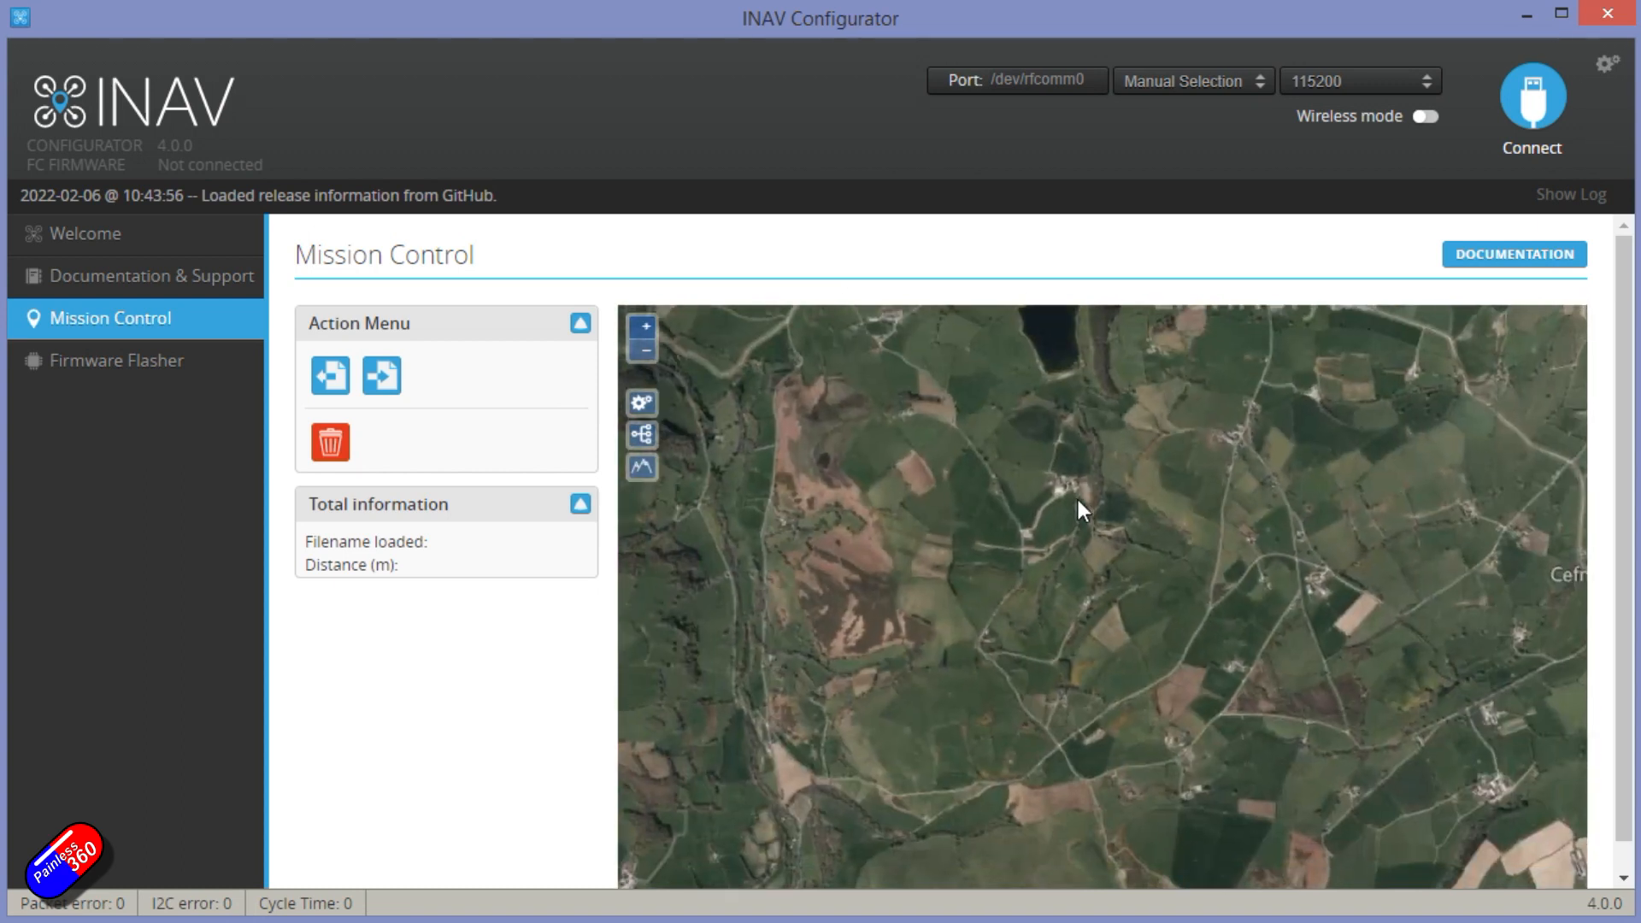
scroll(1078, 502, "up", 1)
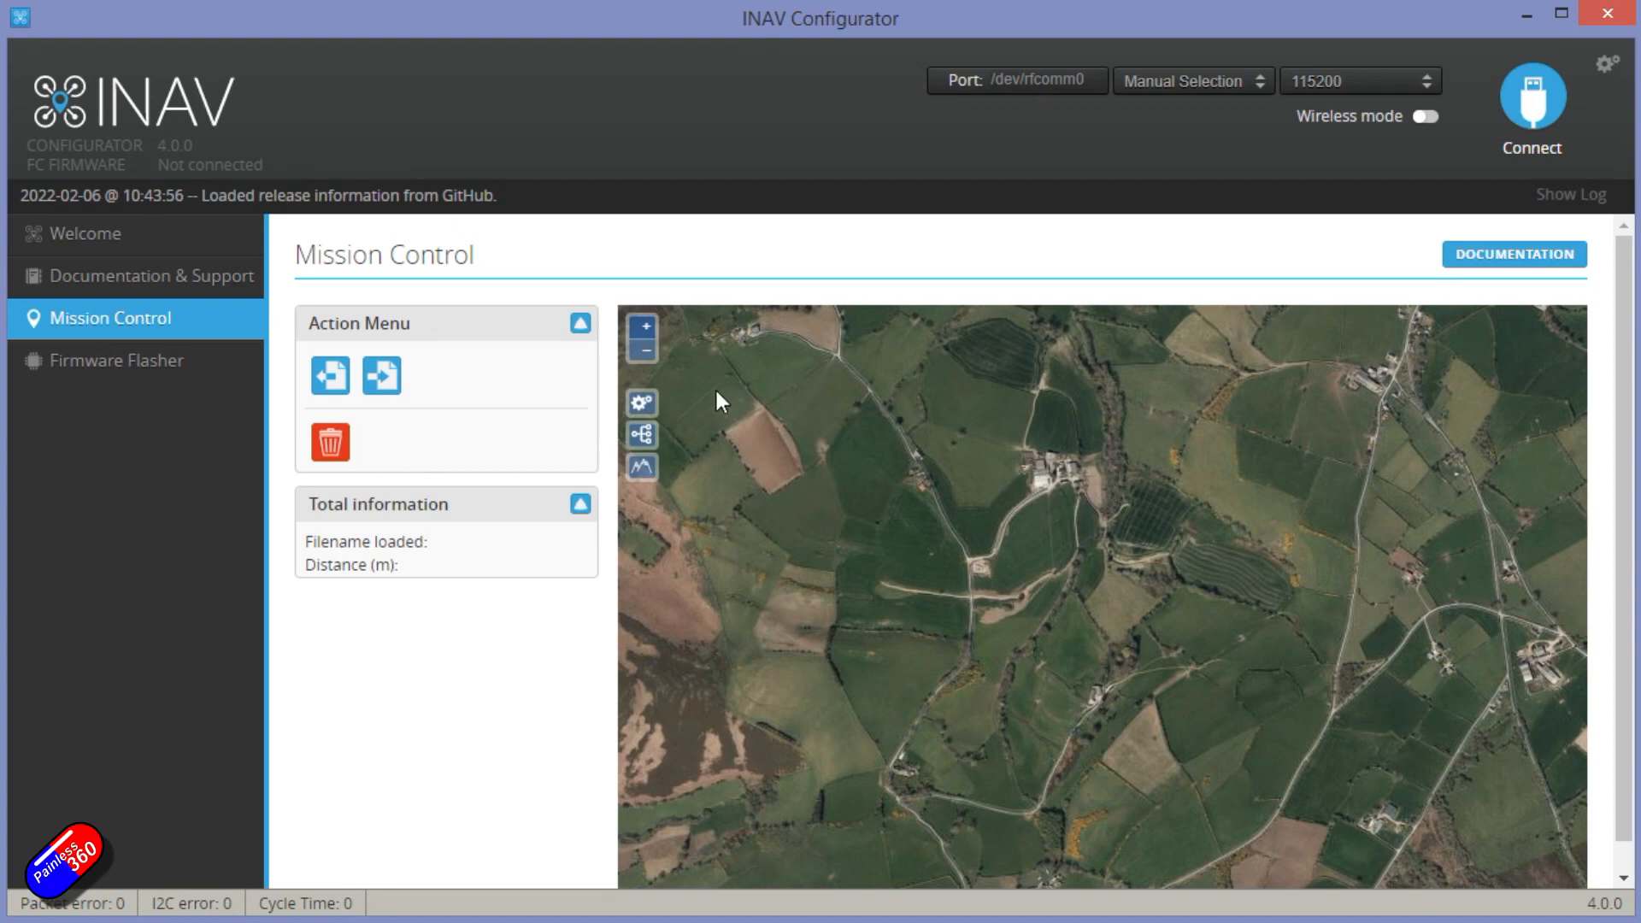
Review the default altitude, speed and radius settings for waypoints and close them without saving
left_click(642, 405)
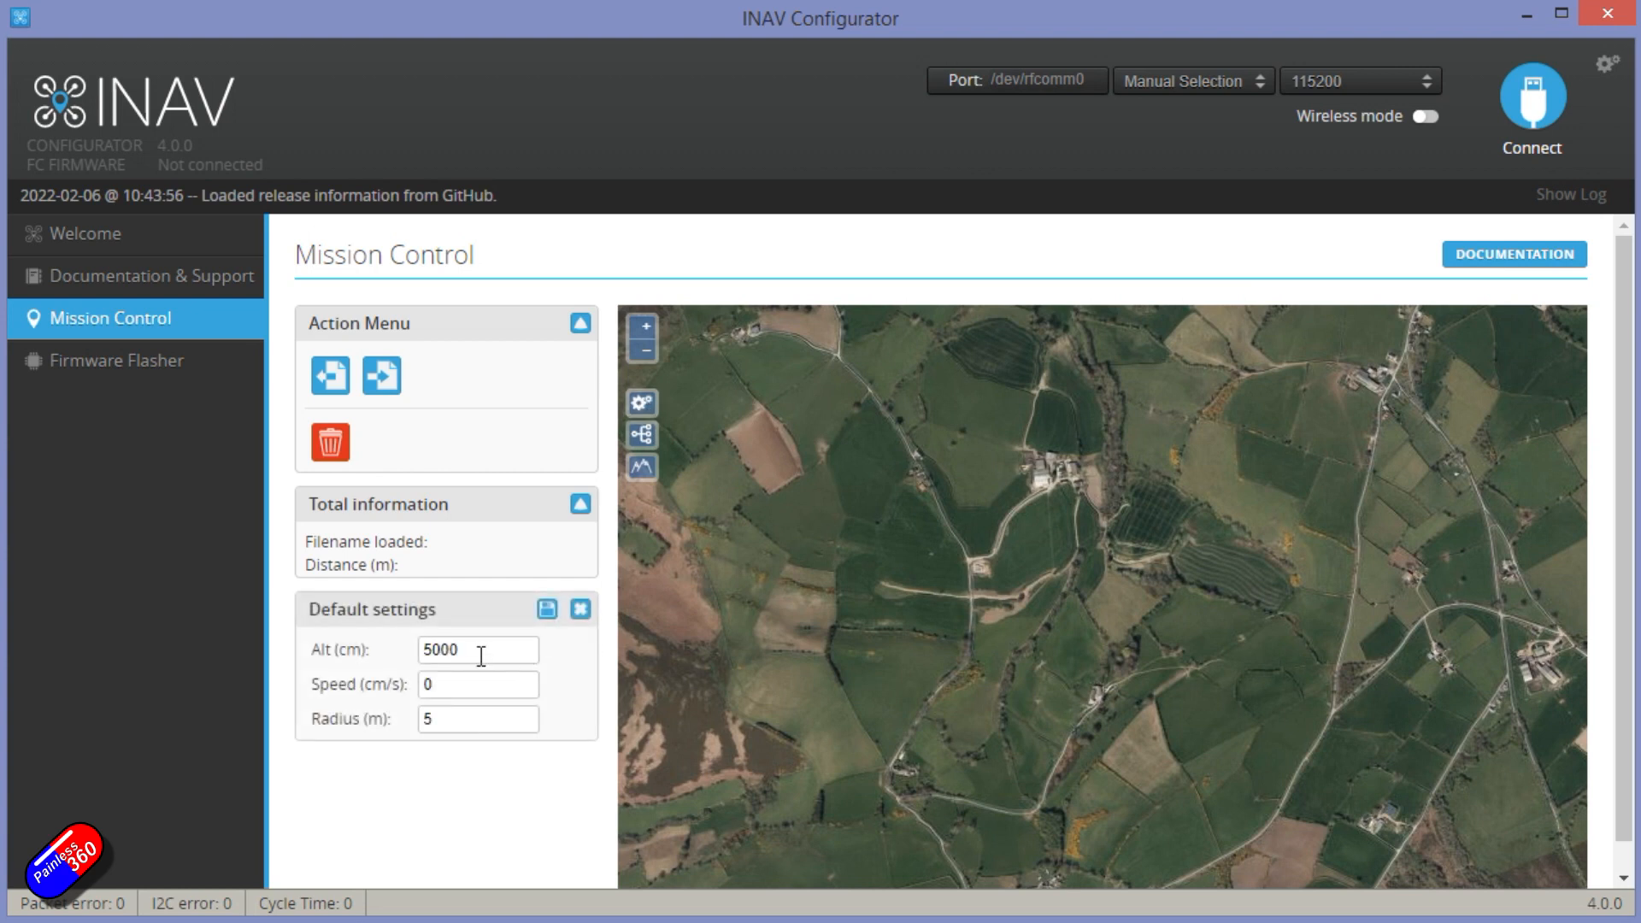
left_click_drag(482, 654, 321, 694)
left_click_drag(447, 724, 398, 729)
left_click(582, 611)
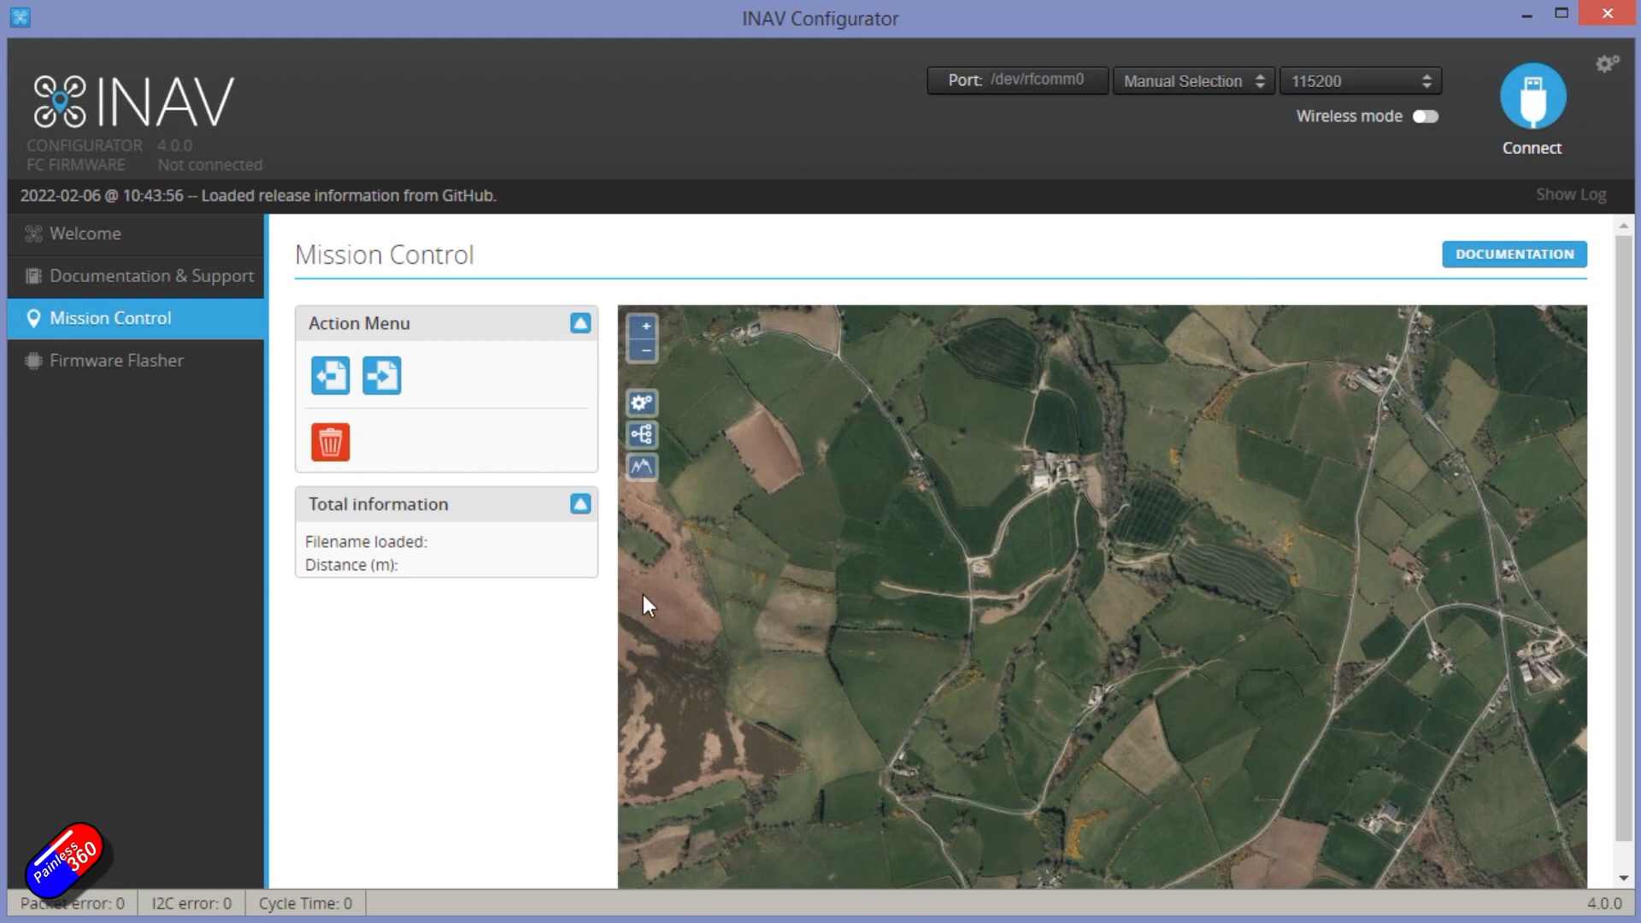
Place the take-off home marker on the map, try it at several locations to compare elevations, and close its settings
left_click(642, 468)
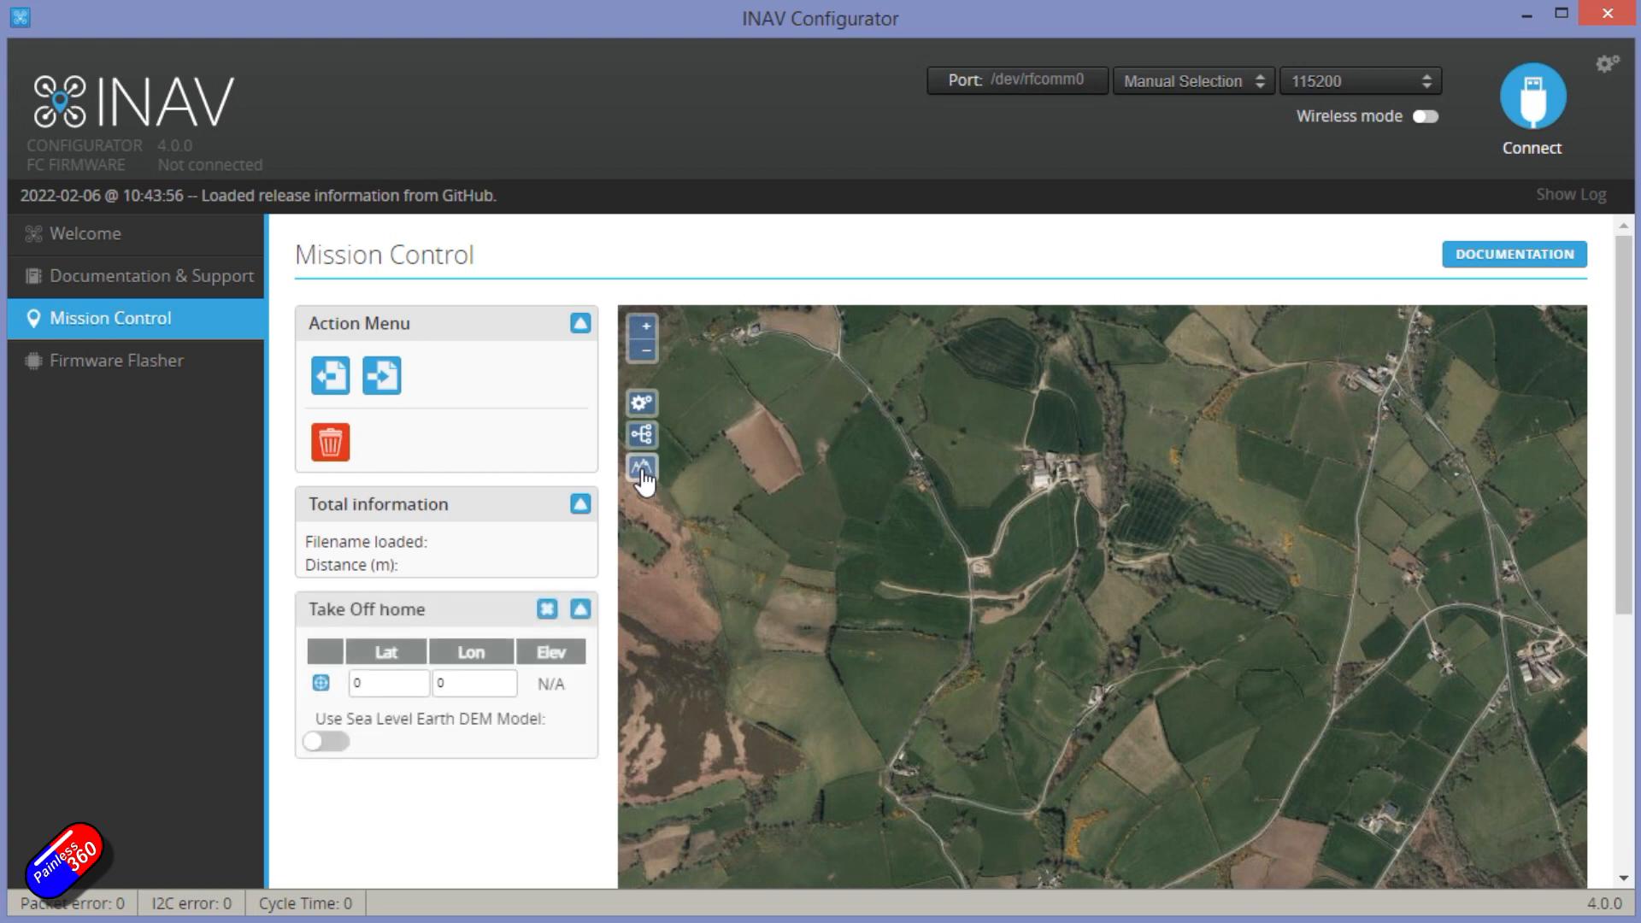
left_click(321, 683)
left_click(321, 684)
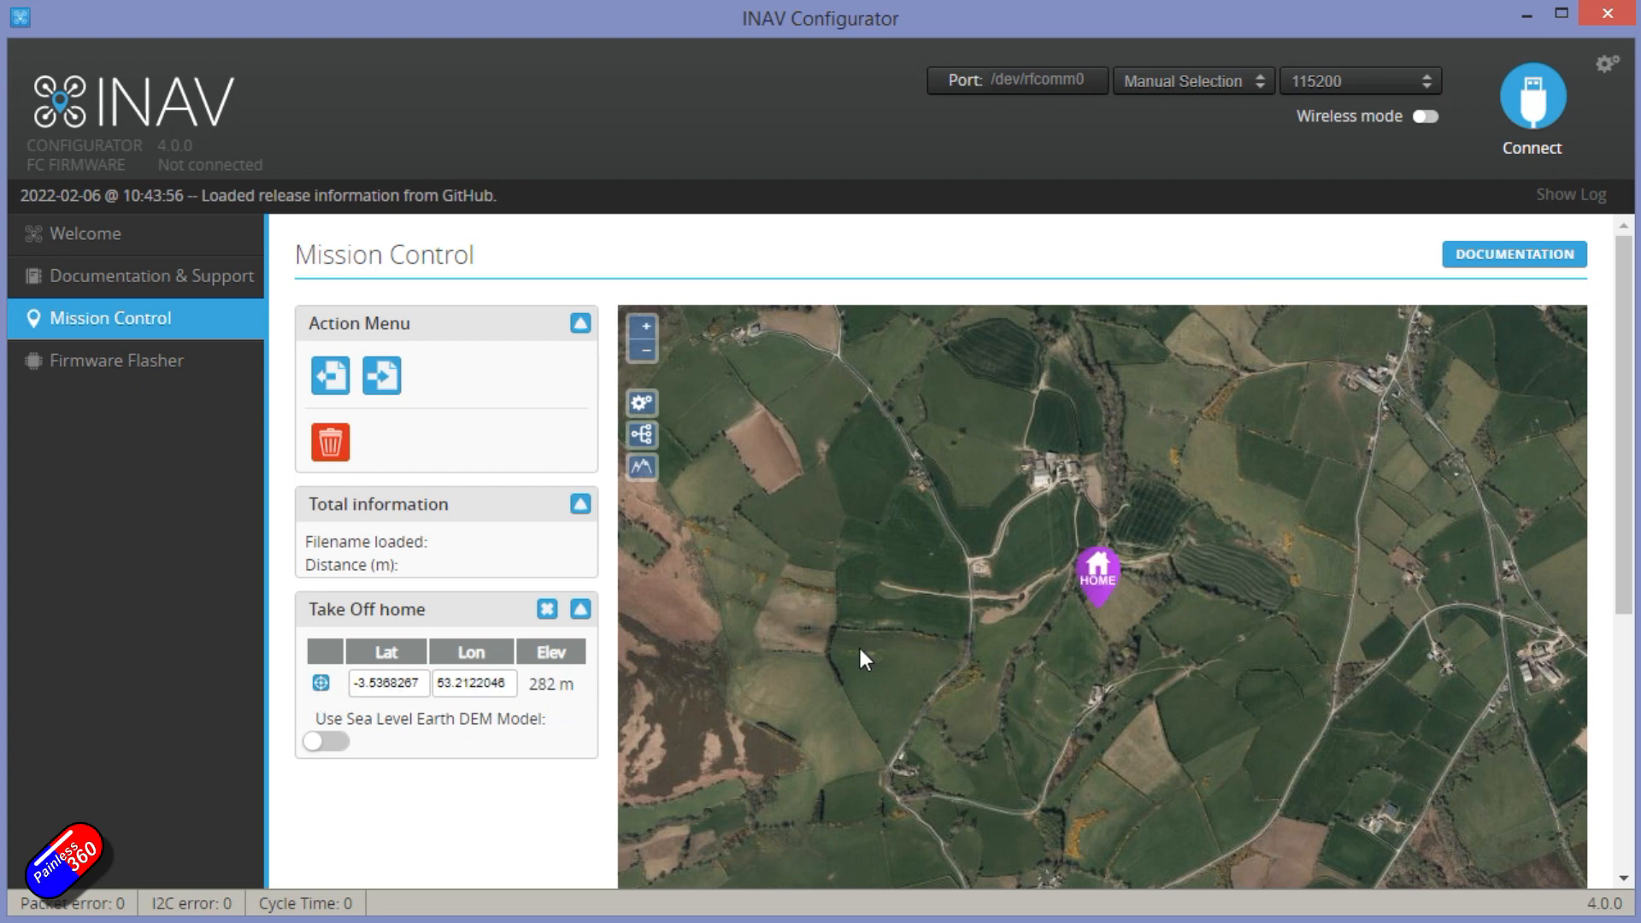
mouse_move(1099, 588)
left_mouse_down()
mouse_move(940, 608)
mouse_move(844, 541)
left_mouse_up()
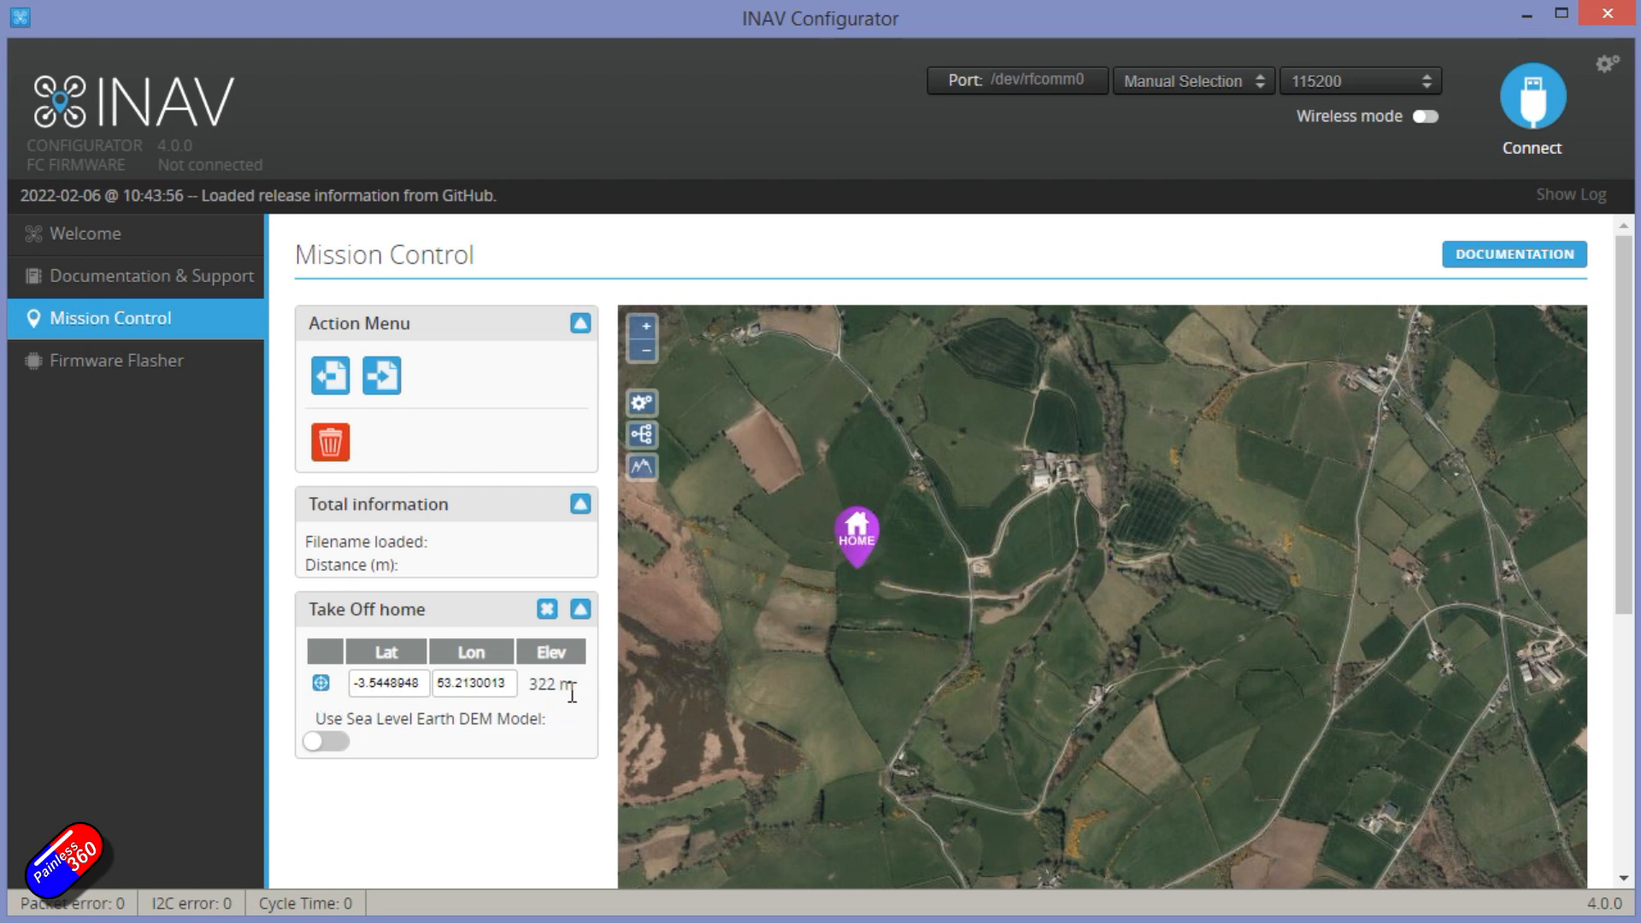
left_click_drag(861, 537, 1197, 633)
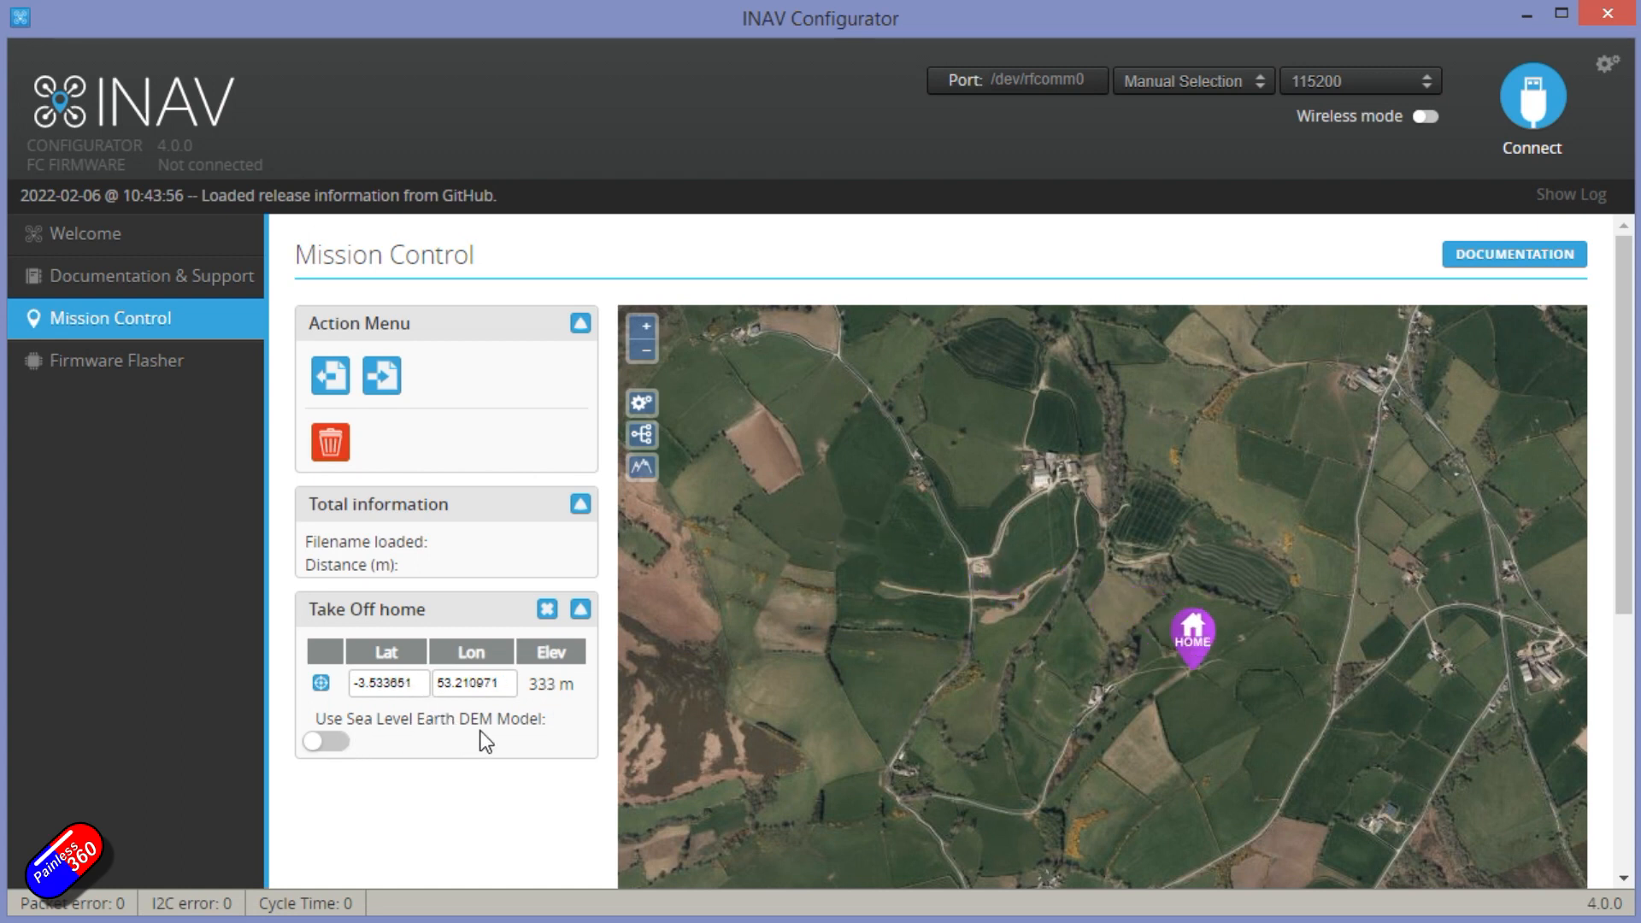
mouse_move(1198, 642)
left_mouse_down()
mouse_move(1275, 523)
mouse_move(922, 603)
left_mouse_up()
mouse_move(1628, 478)
left_mouse_down()
mouse_move(1629, 715)
mouse_move(1613, 472)
left_mouse_up()
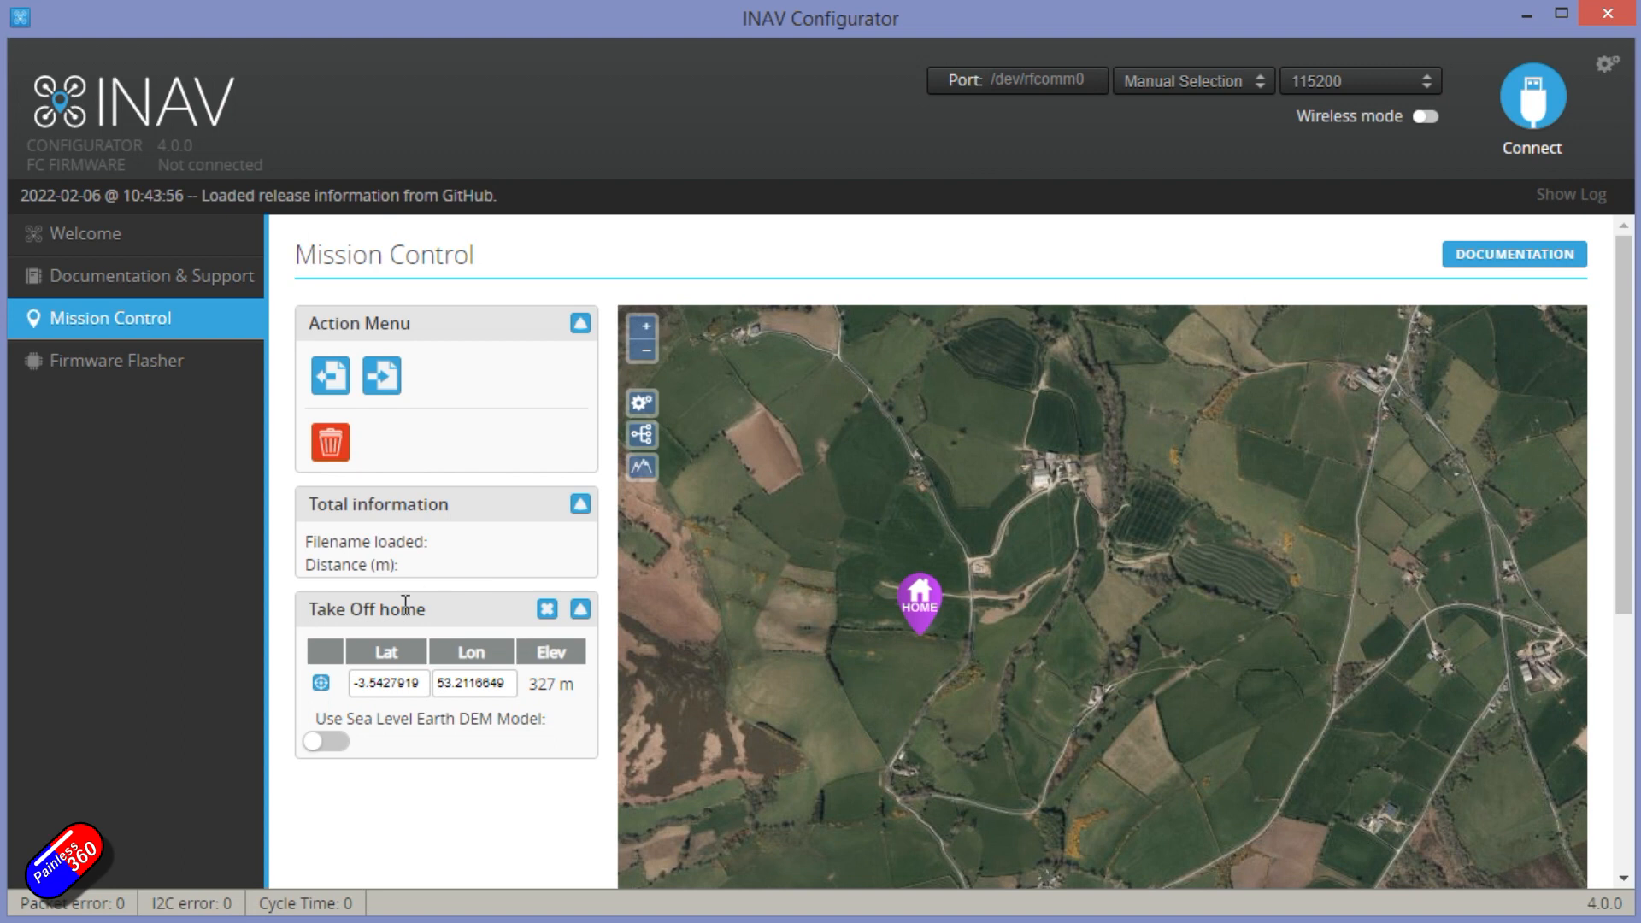
left_click(580, 608)
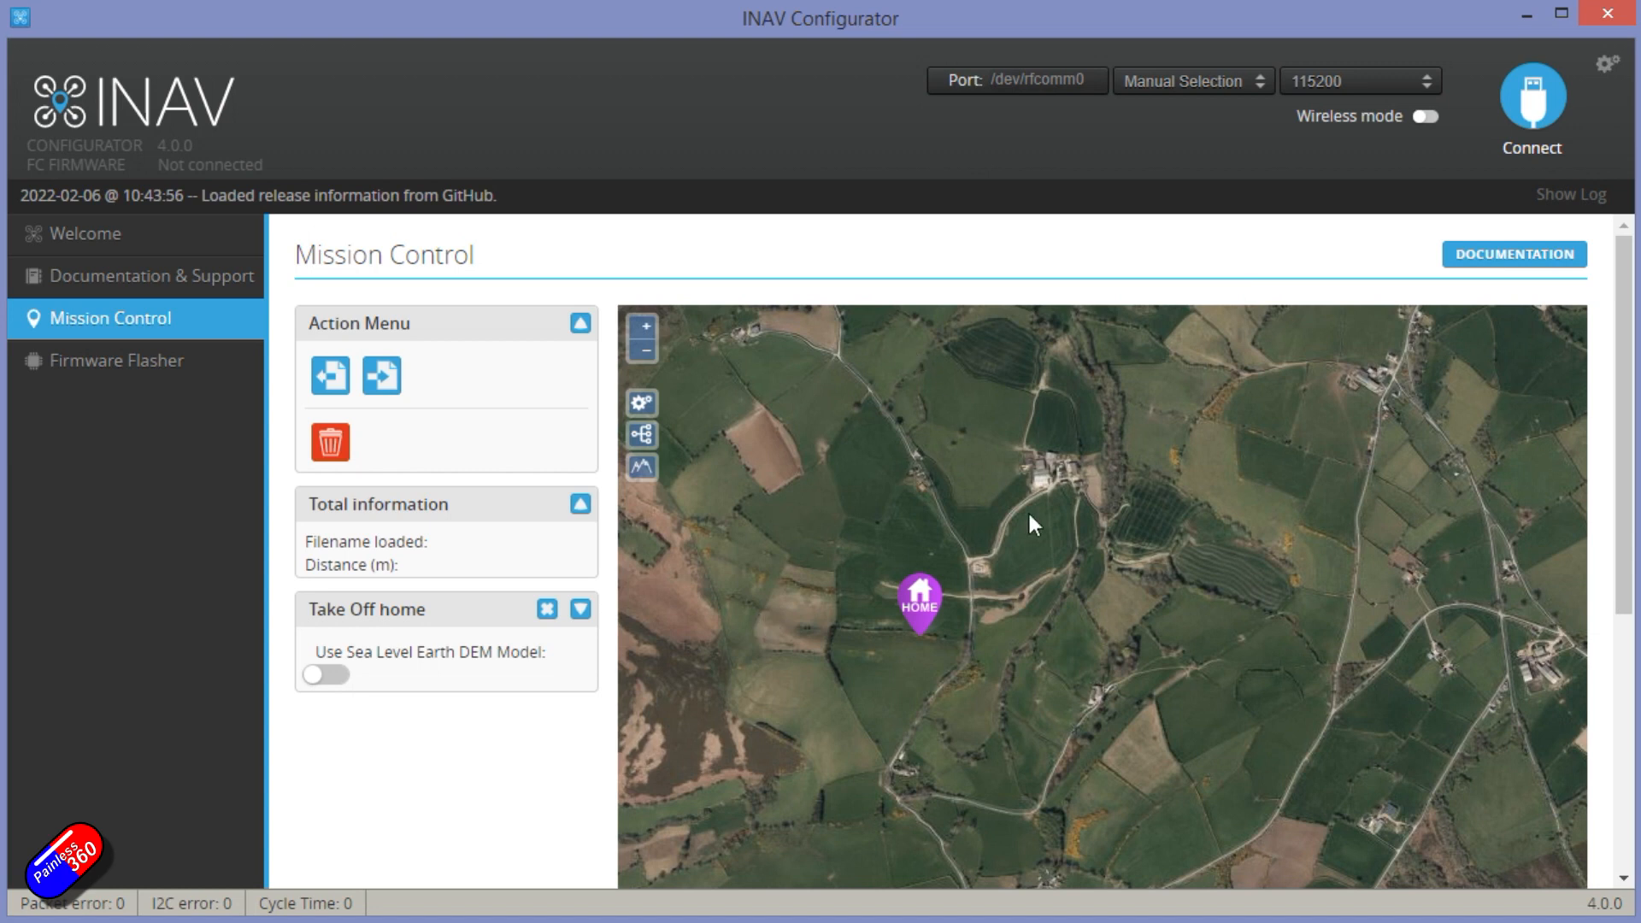
left_click(547, 609)
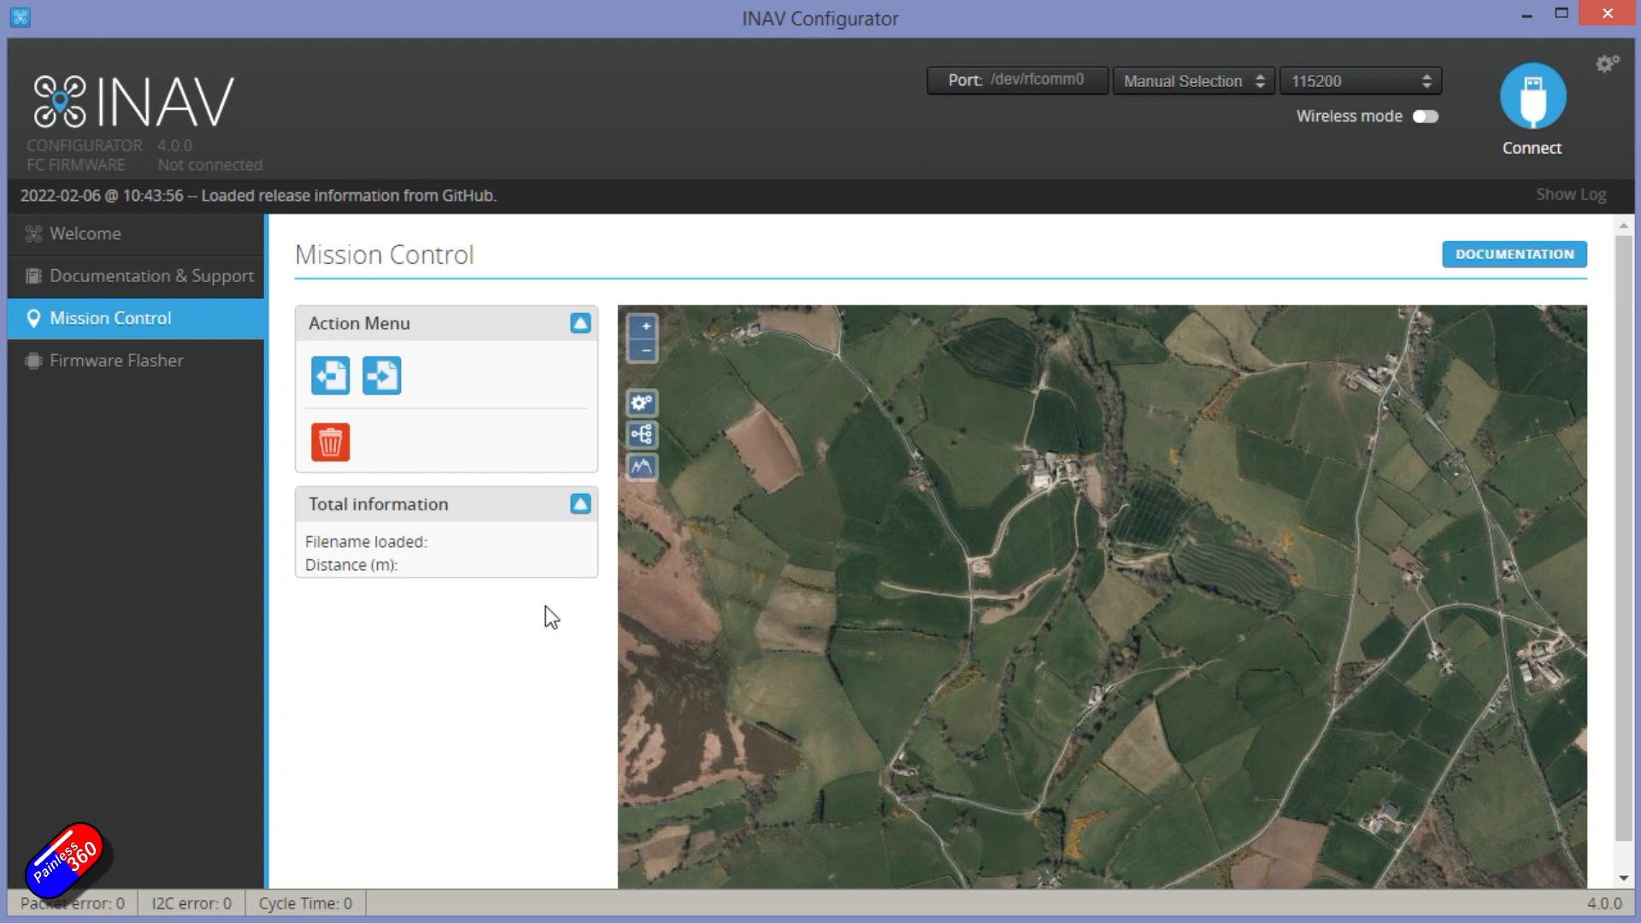
View the Multi Missions options and place two waypoints on opposite sides of the central farm, about 865 m apart
left_click(642, 441)
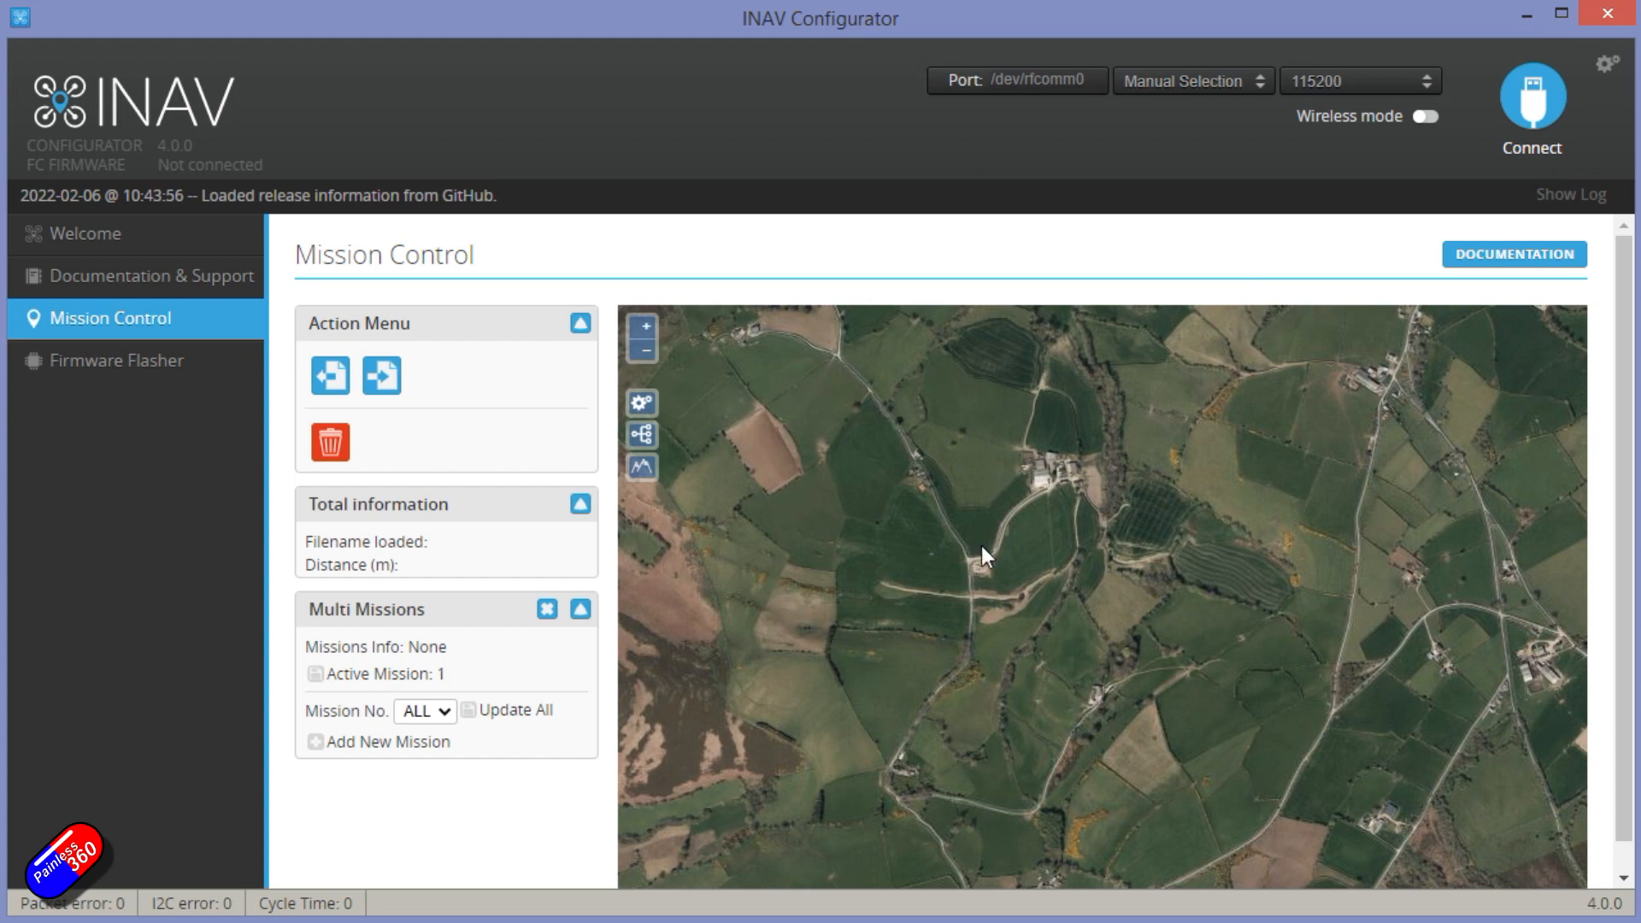
left_click(903, 489)
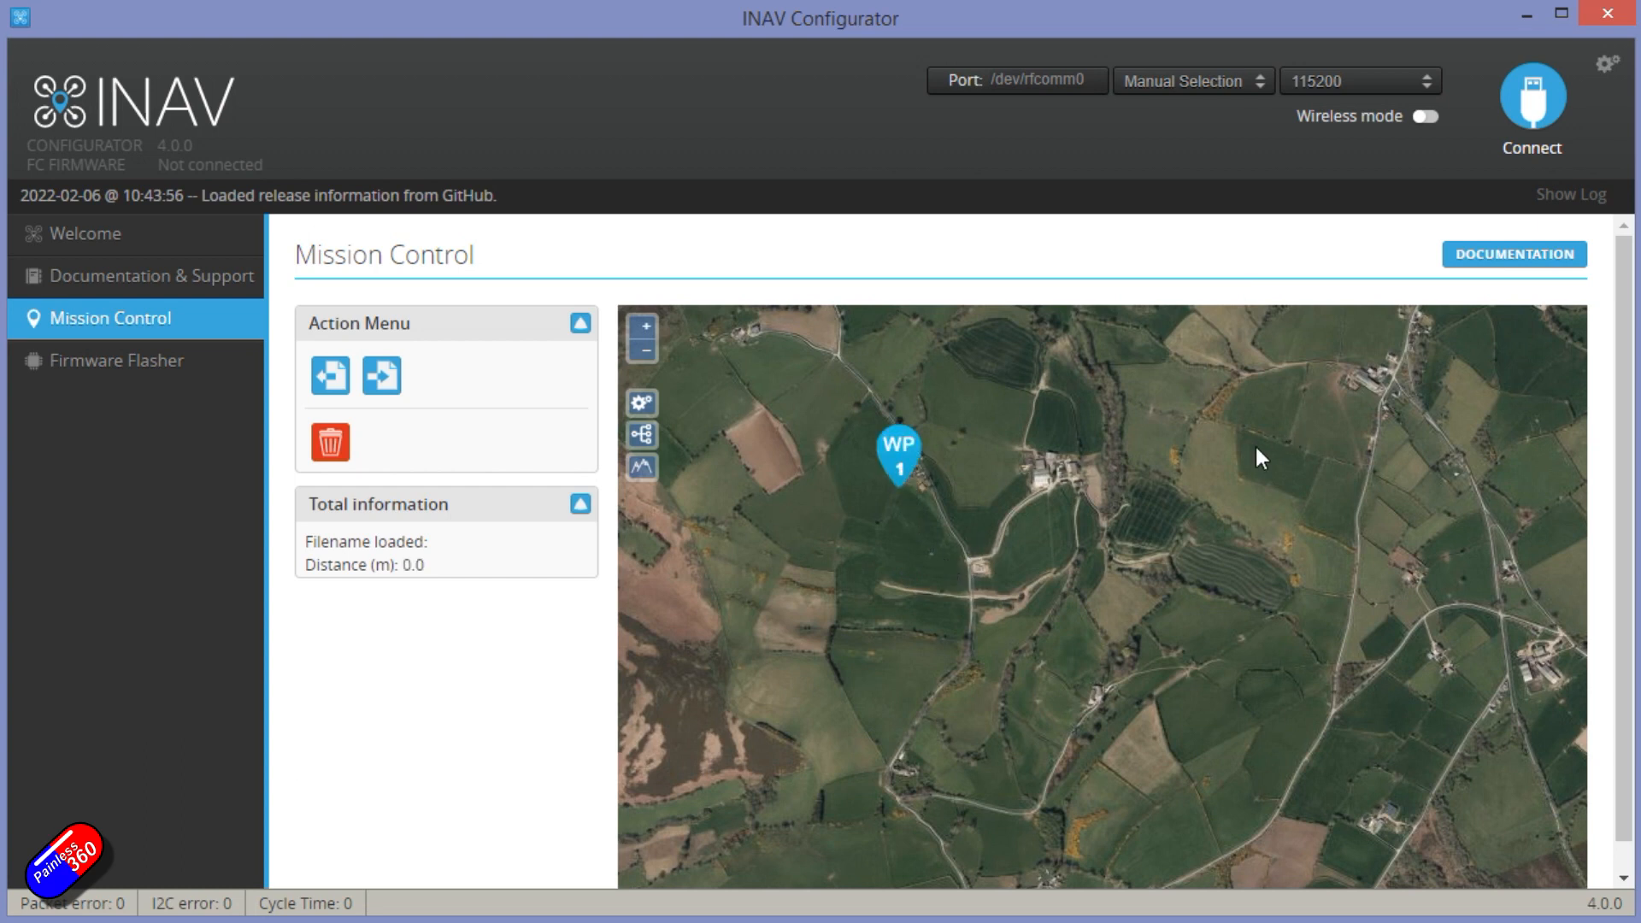
left_click(1289, 462)
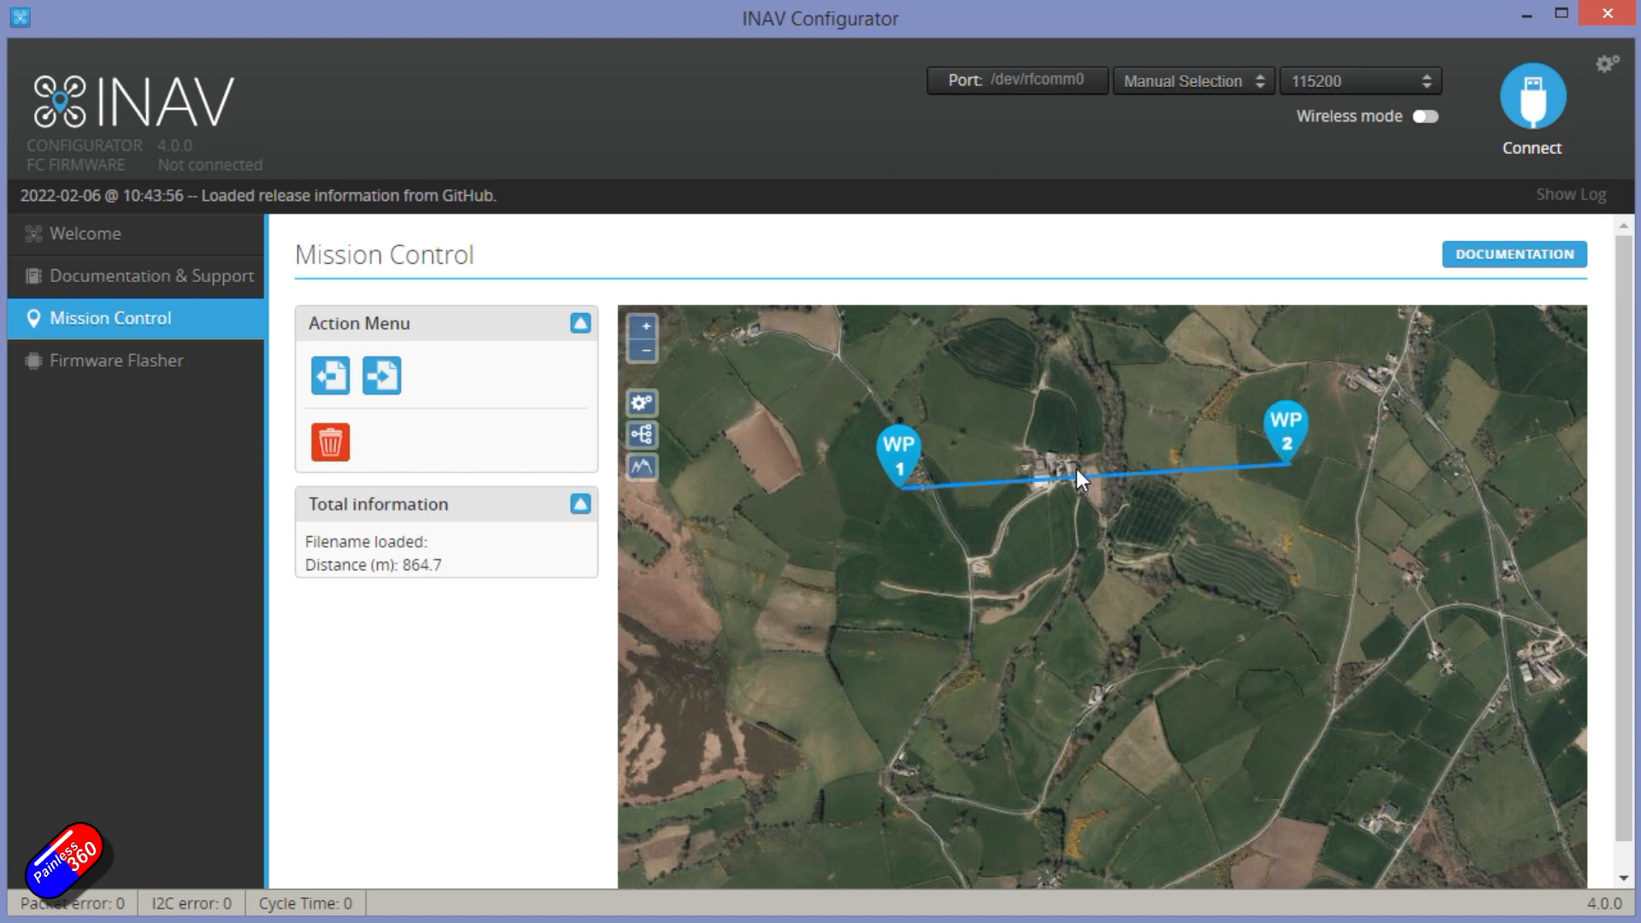
Select waypoint 2 and look through its available point types and other settings, keeping the type as Waypoint
left_click(1286, 440)
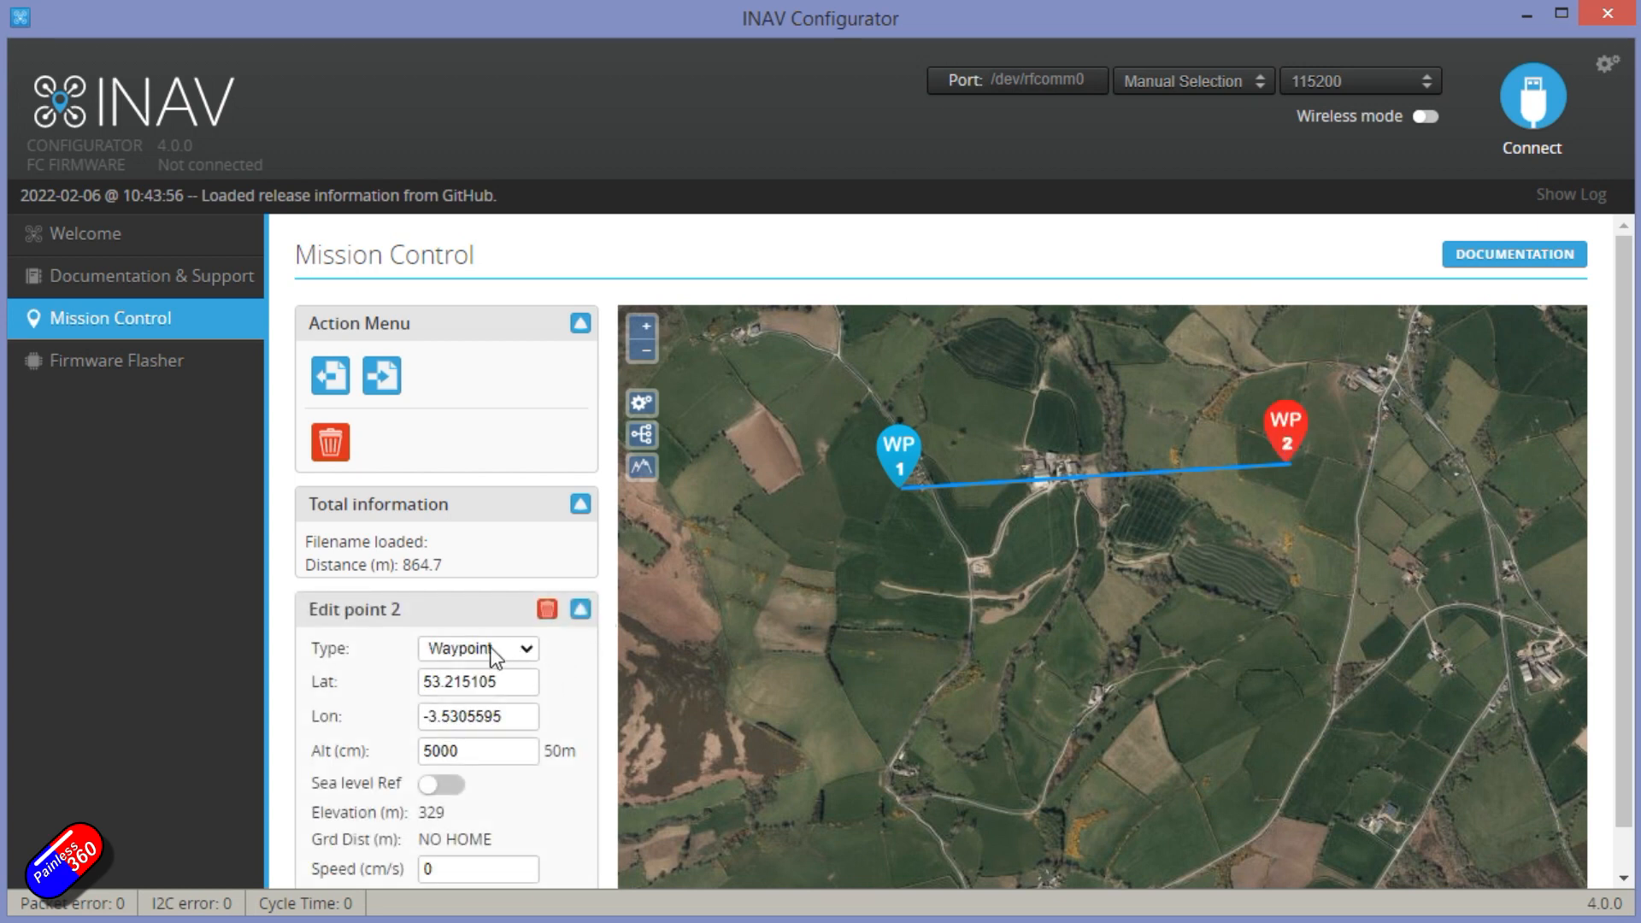
left_click(527, 648)
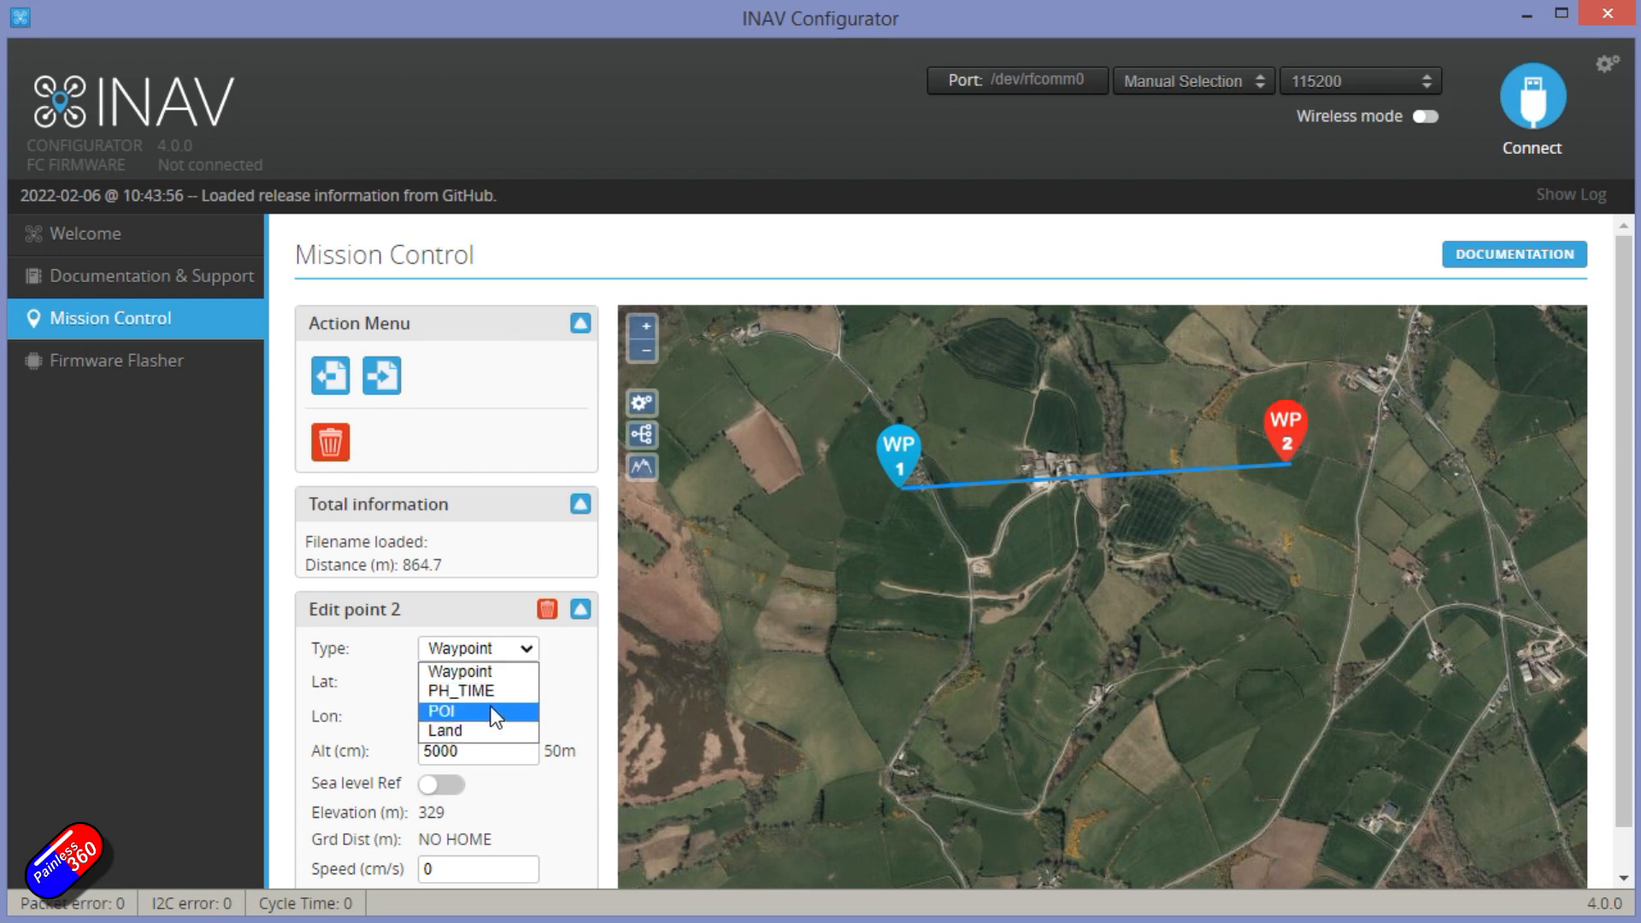
left_click(557, 683)
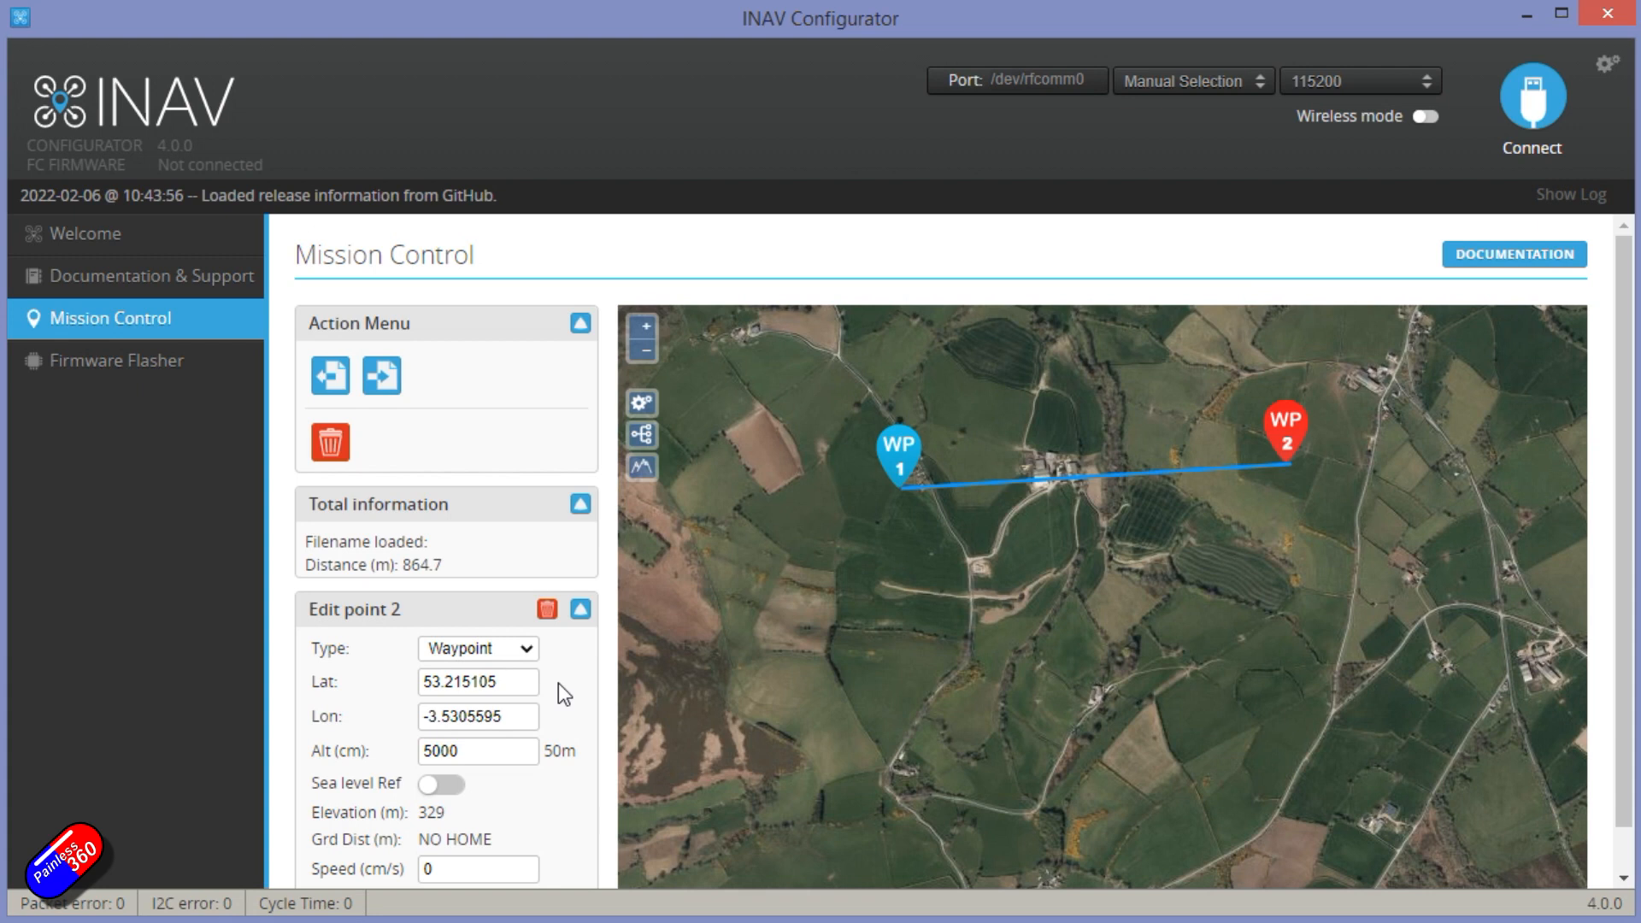
scroll(557, 683, "down", 1)
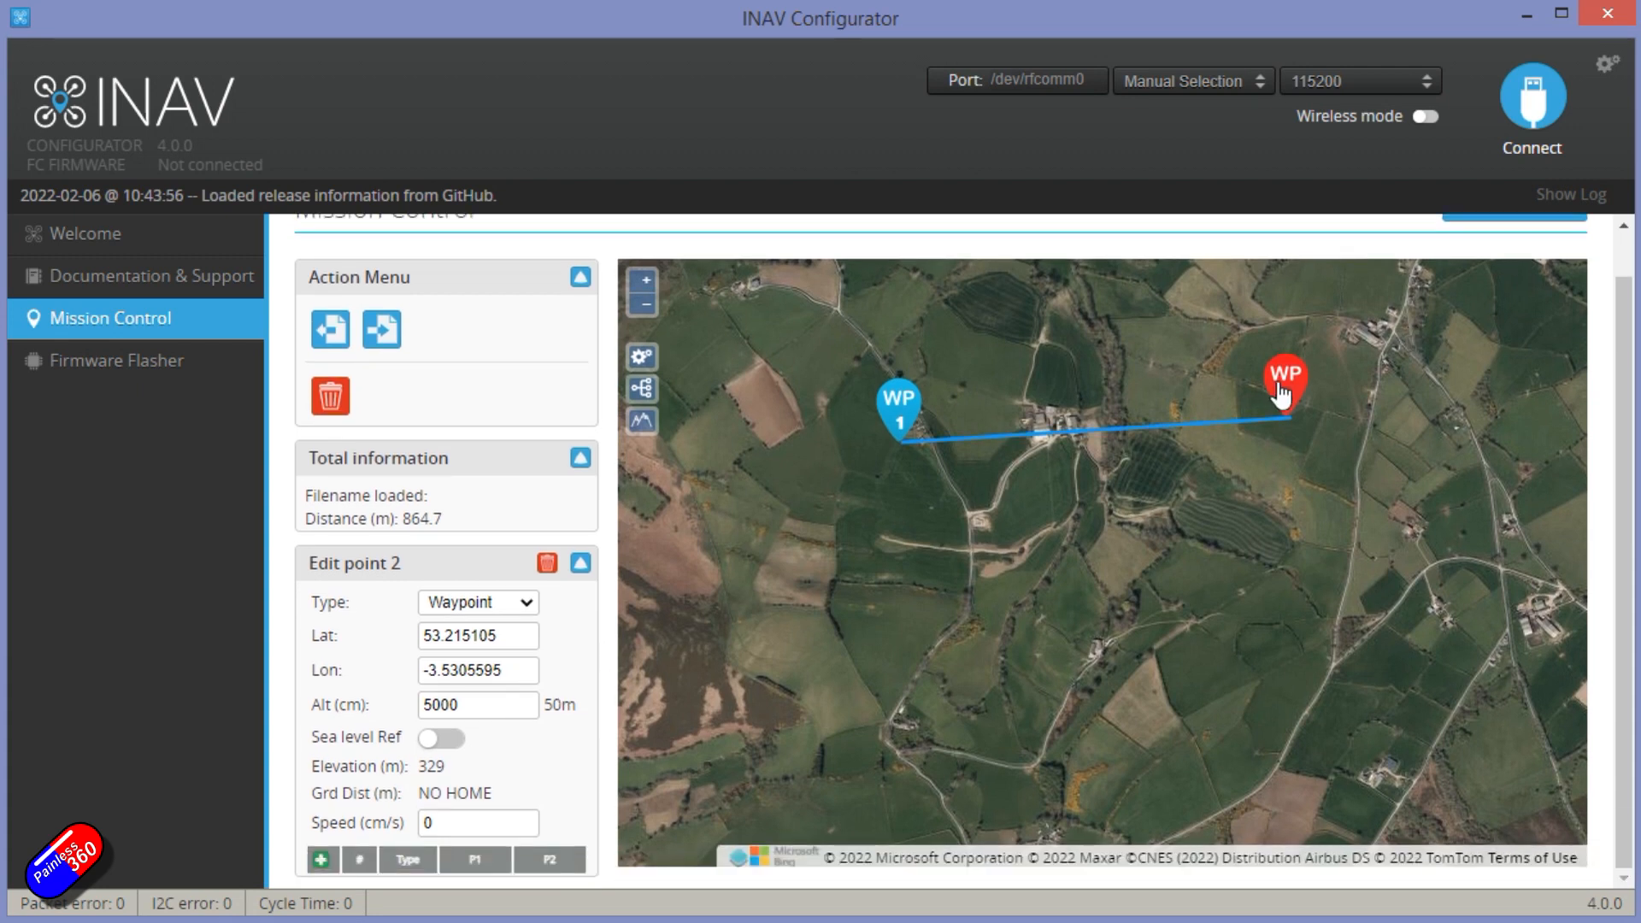
Add an extra action to waypoint 2, set its type to RTH, and collapse the point's settings
left_click(321, 859)
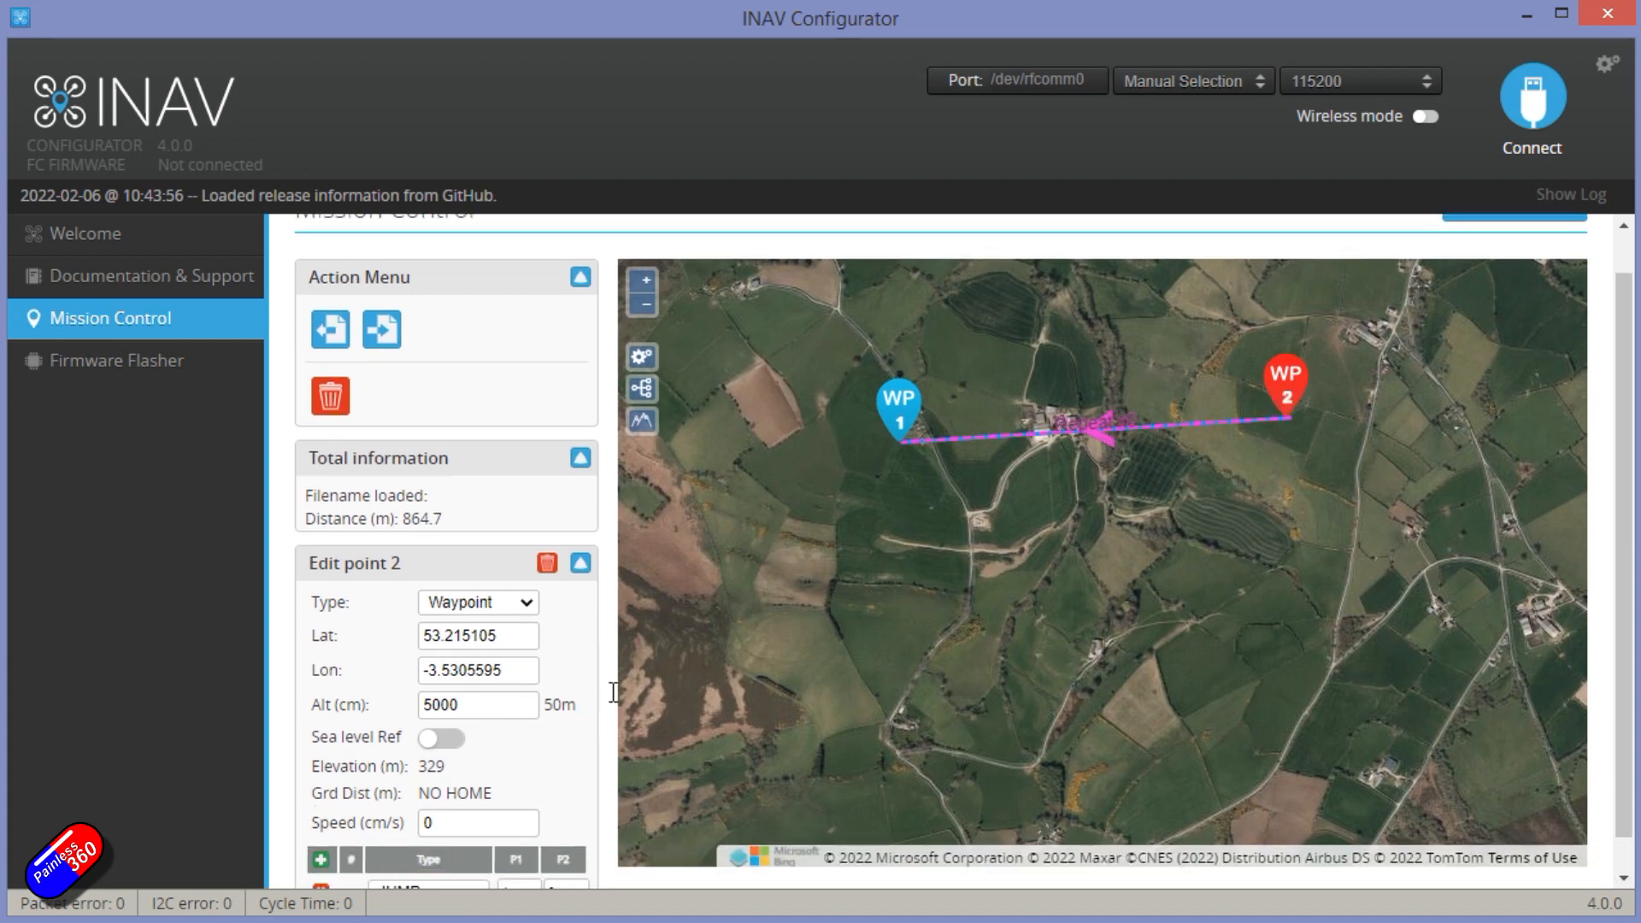
scroll(578, 711, "up", 1)
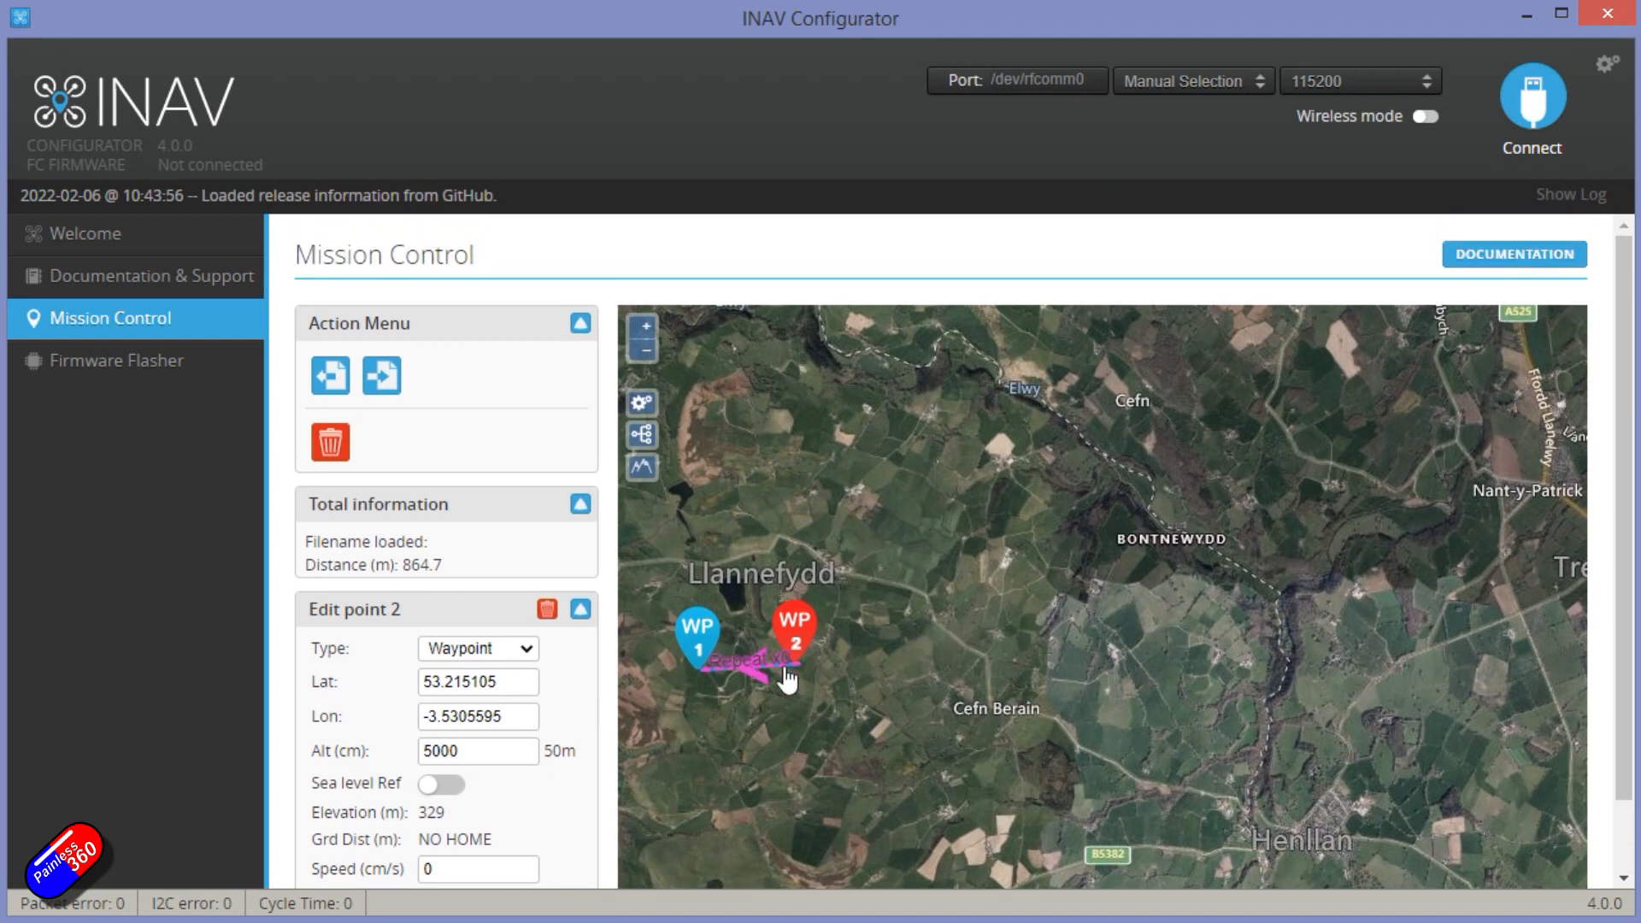
scroll(795, 649, "up", 3)
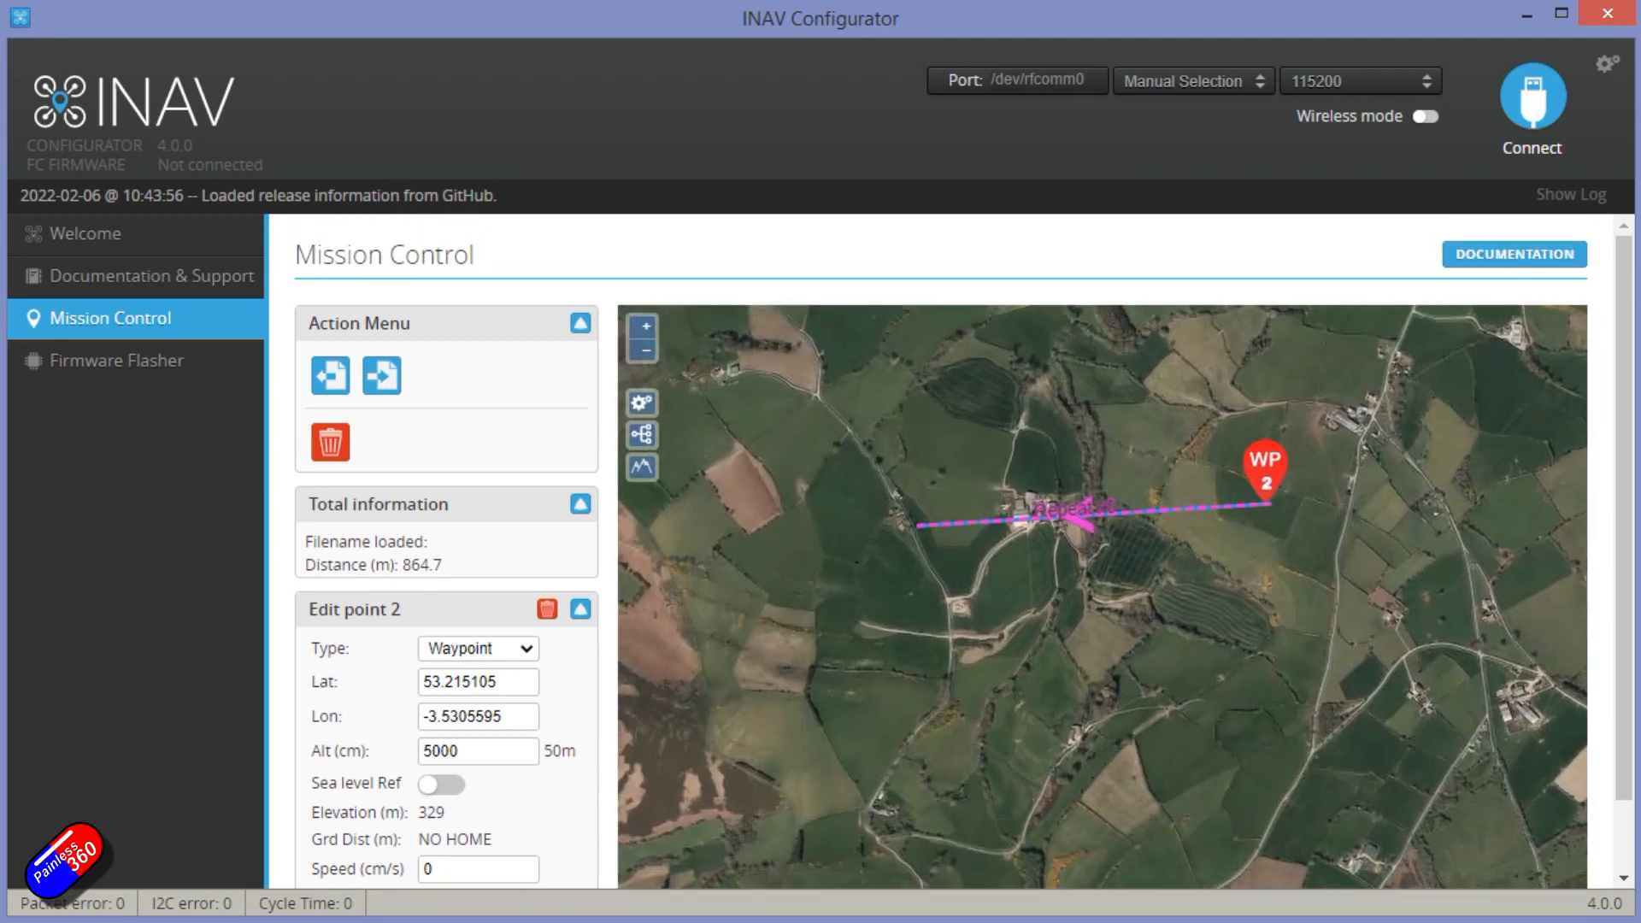
scroll(373, 842, "down", 1)
left_click(484, 858)
left_click(402, 911)
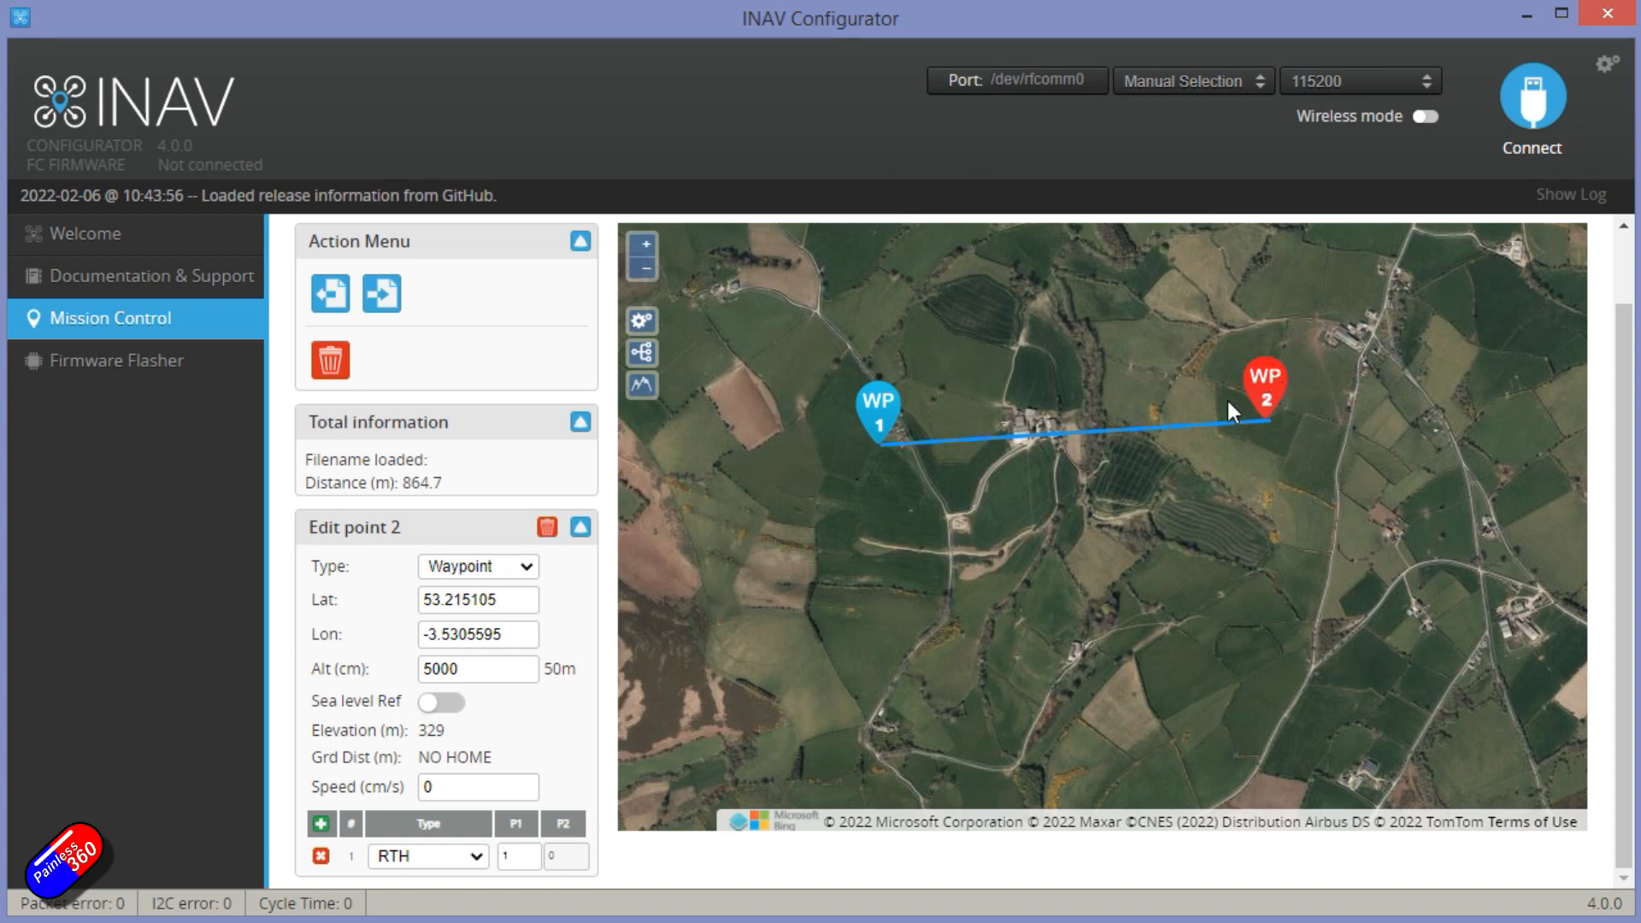
left_click(579, 528)
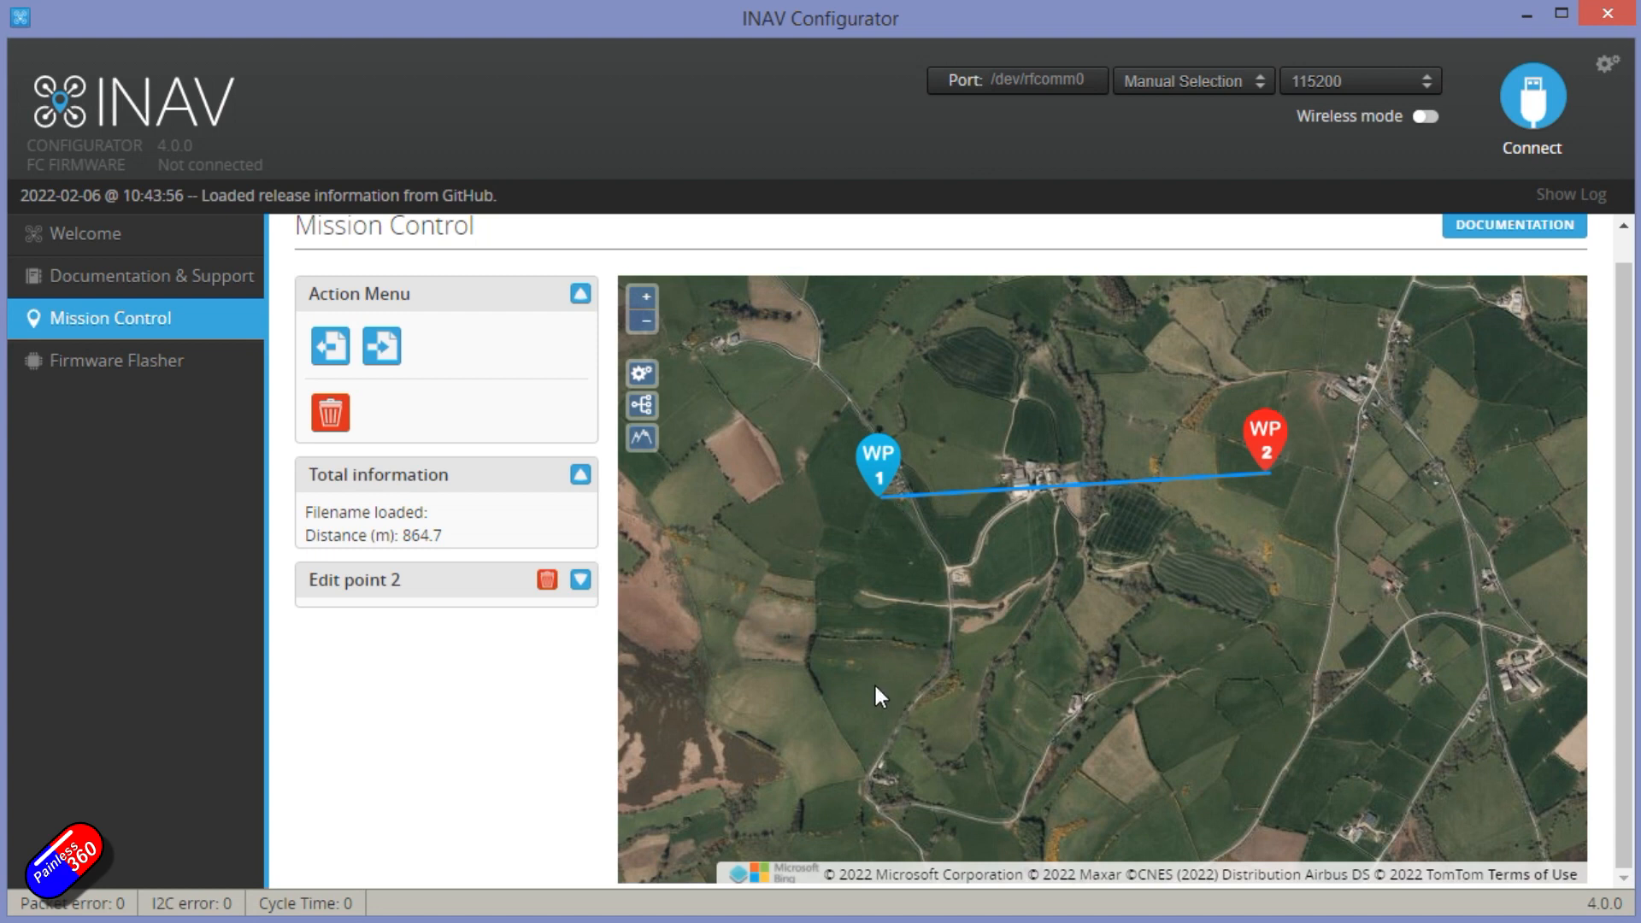
left_click(888, 596)
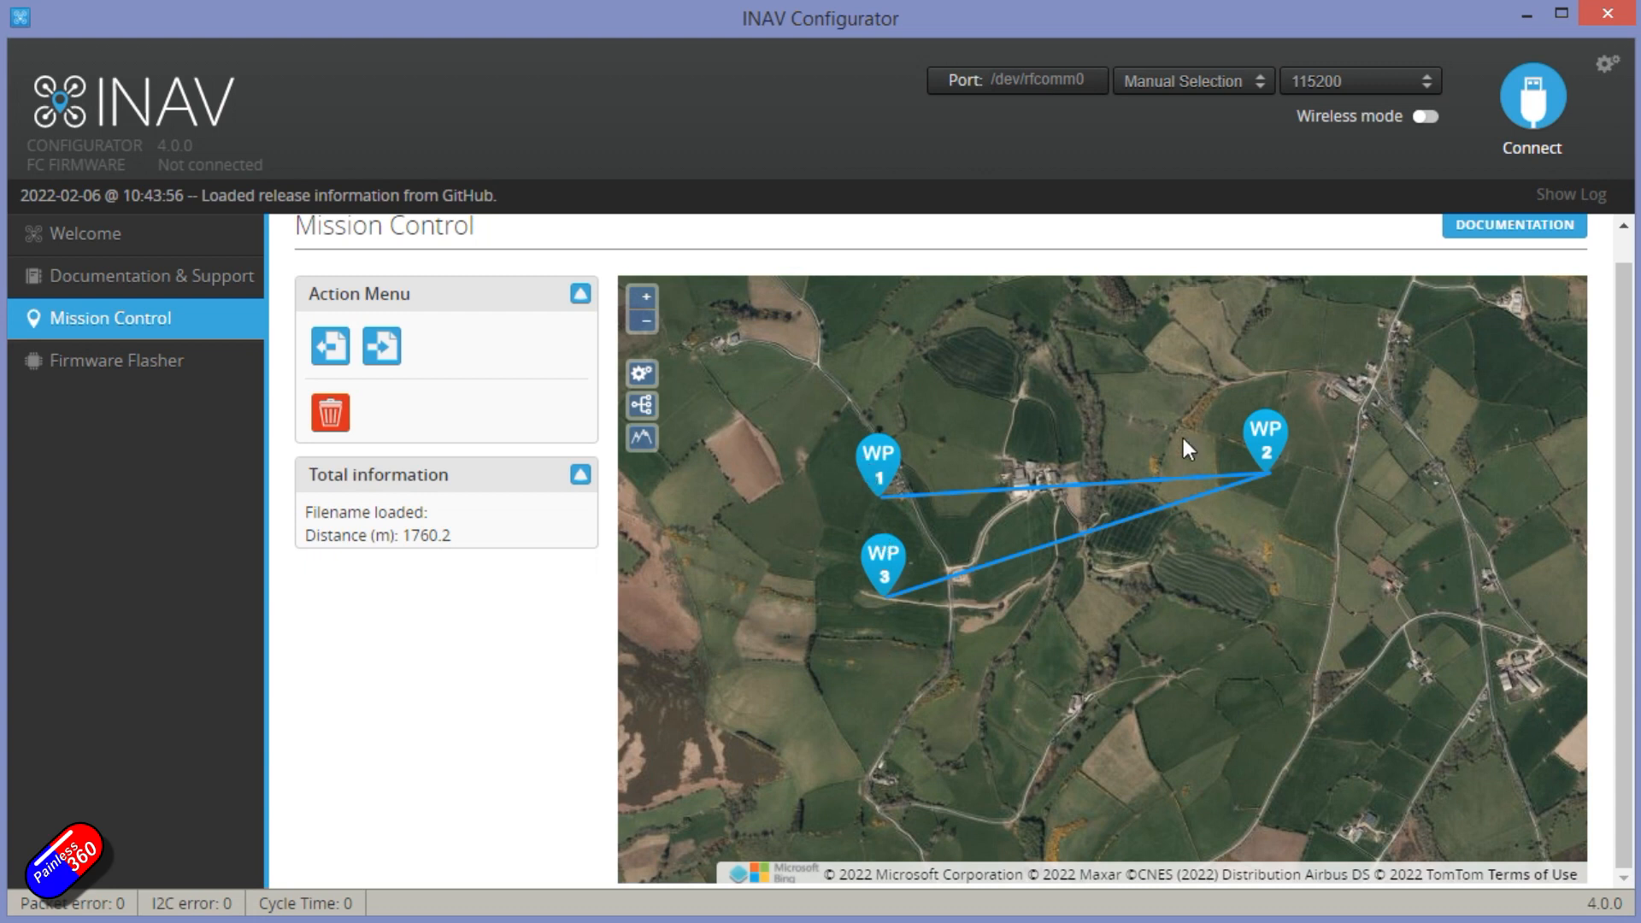
left_click(888, 568)
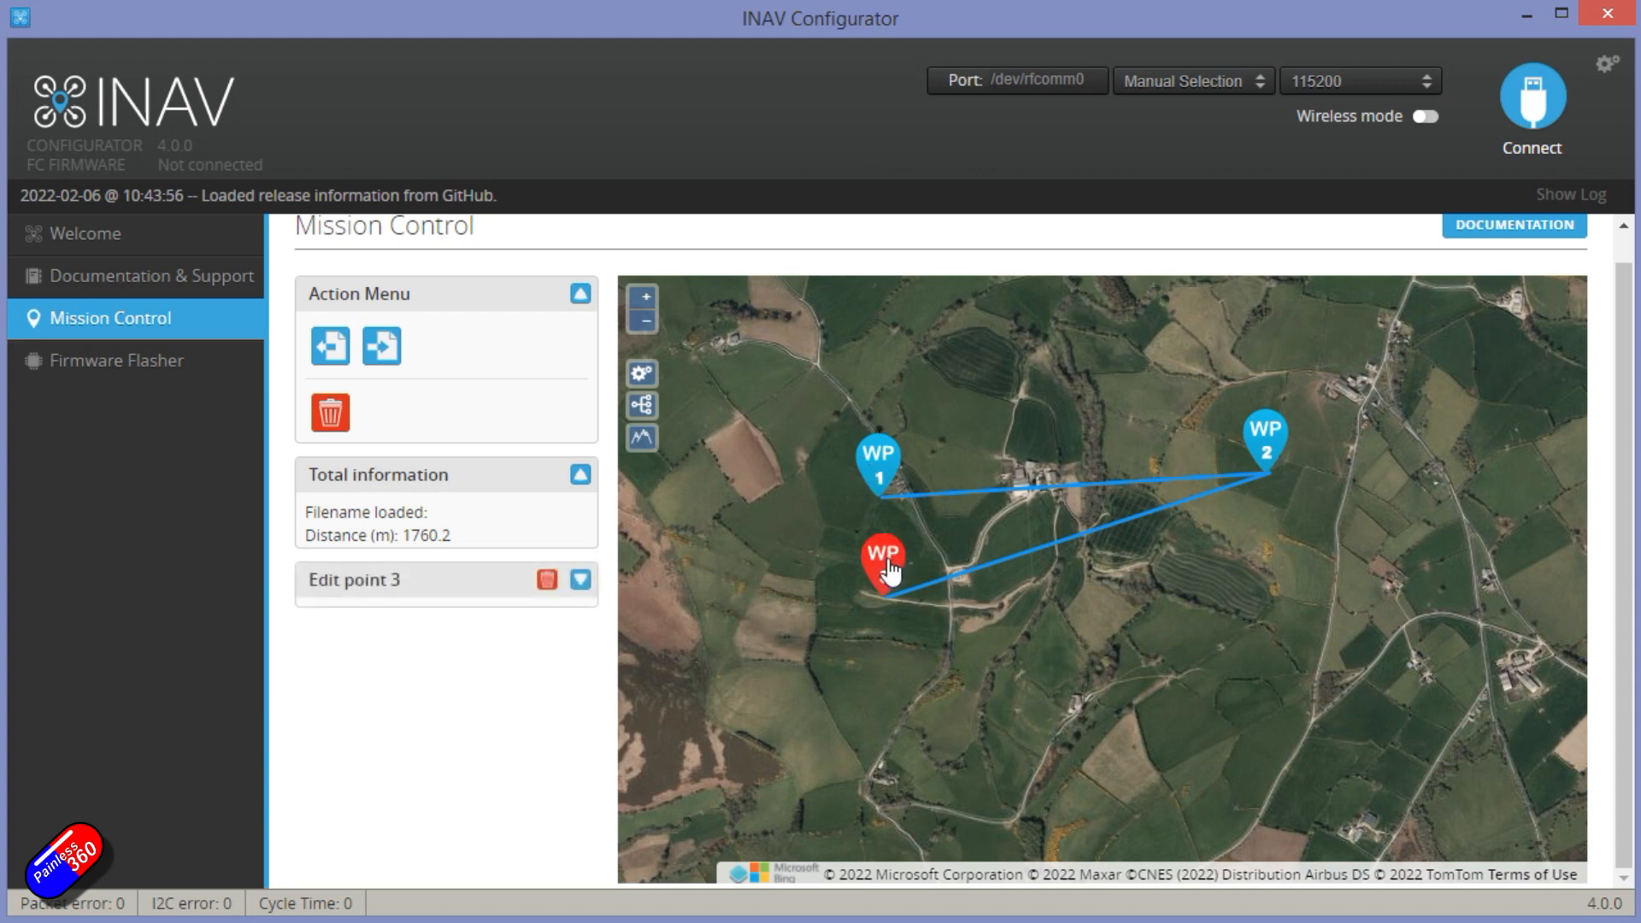
left_click(546, 580)
Add a second mission through Multi Missions and place two waypoints south of the central farm, about 889 m apart
left_click(643, 408)
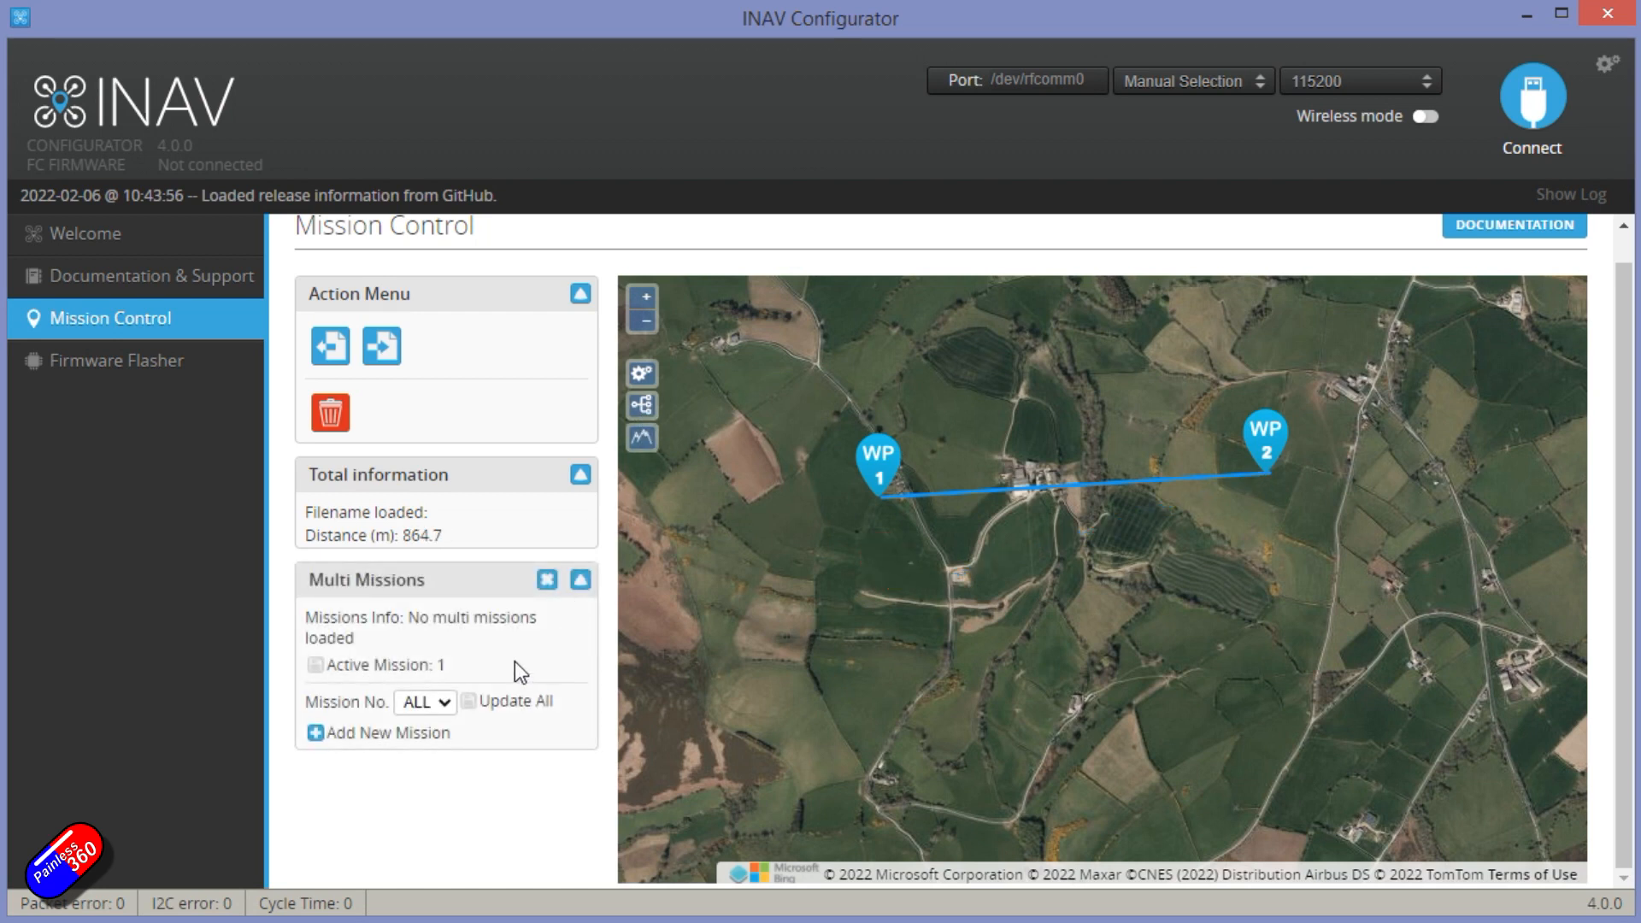
left_click(315, 733)
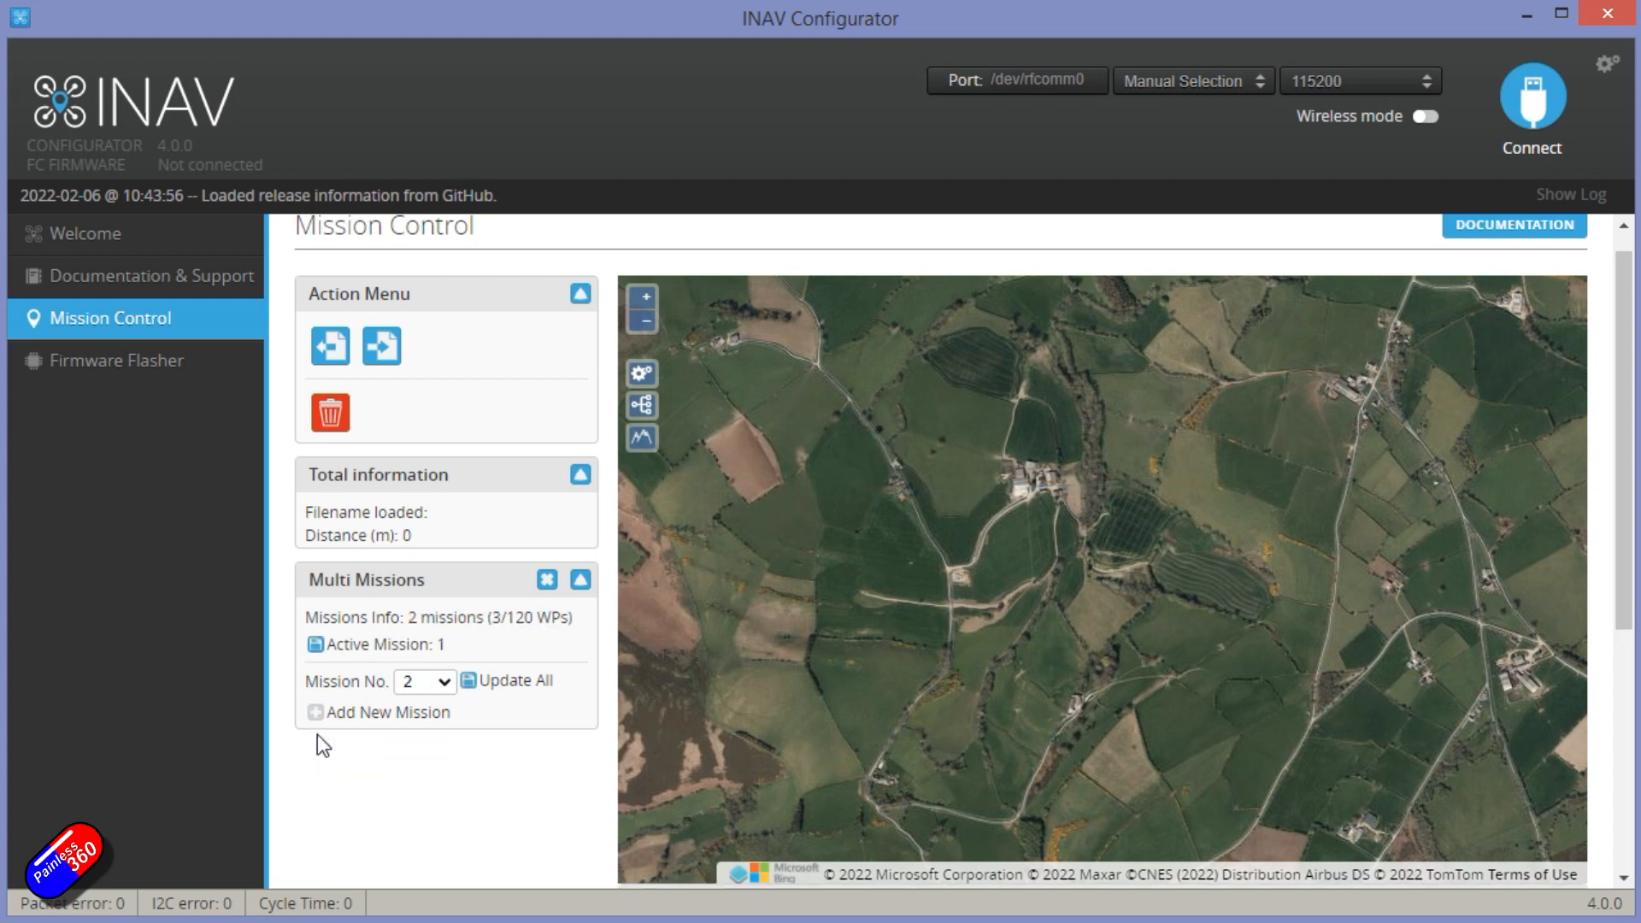
left_click(884, 583)
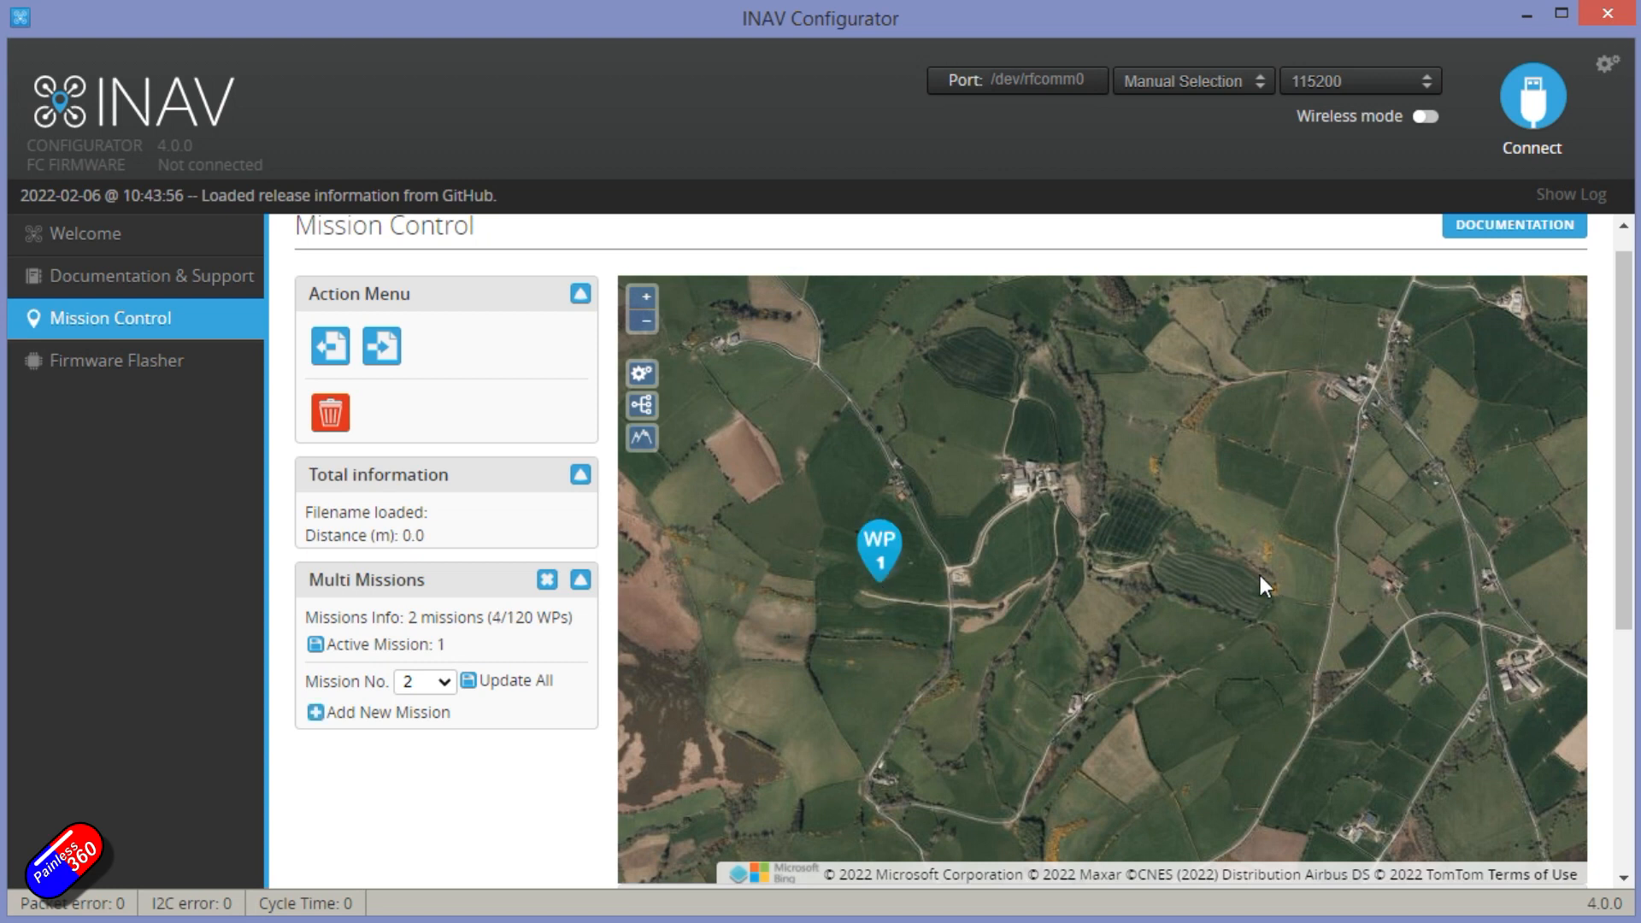
left_click(1283, 576)
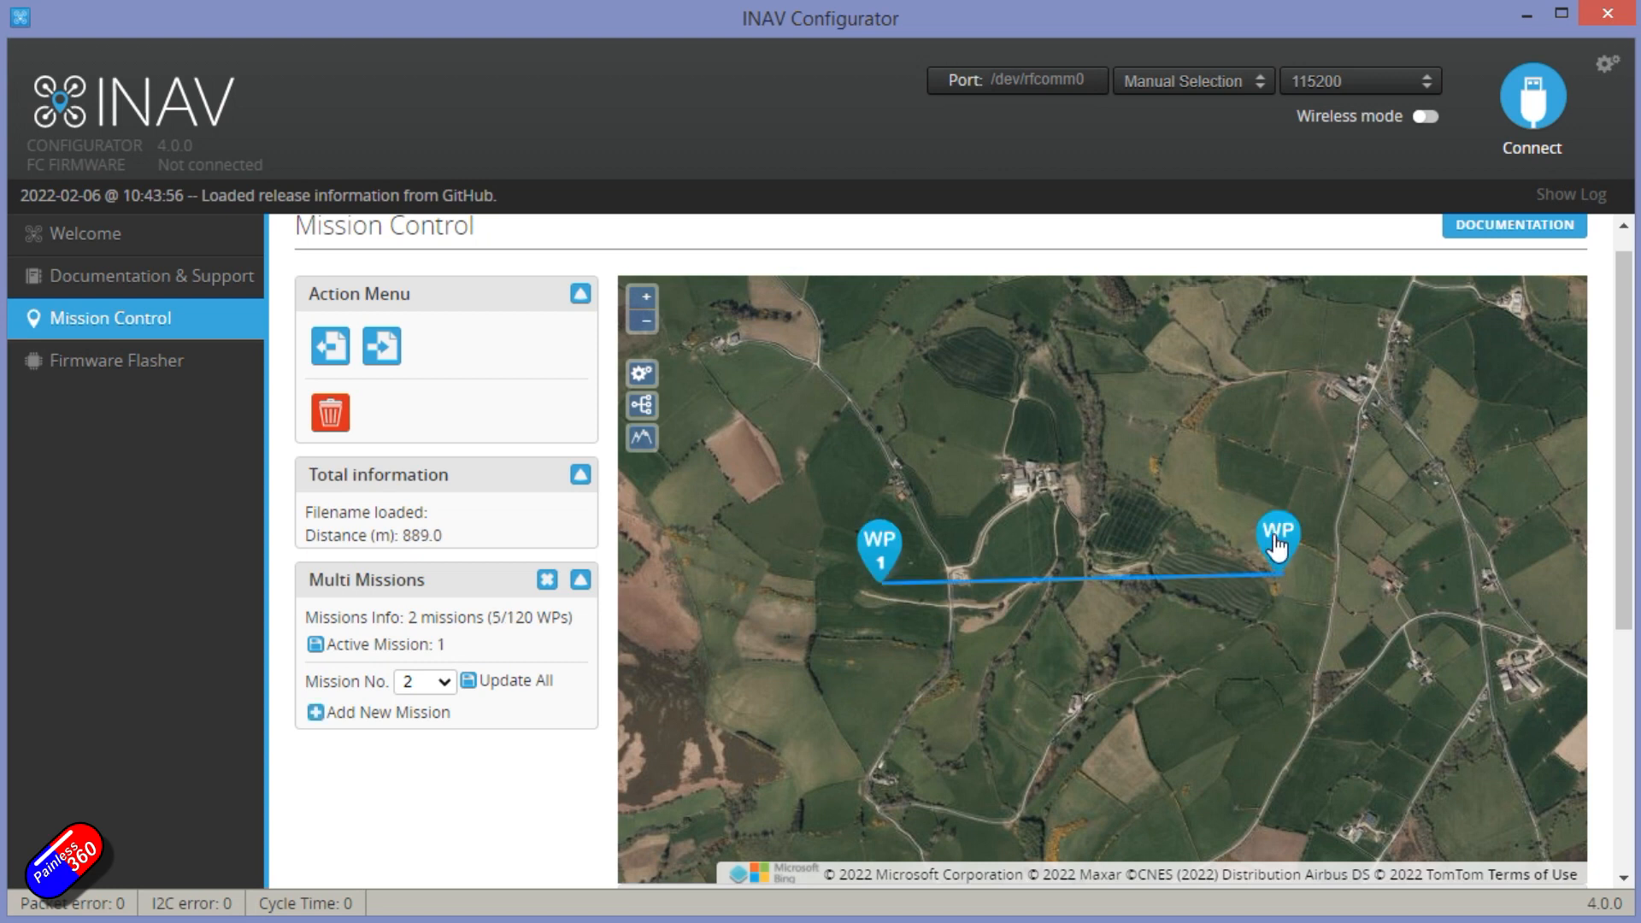
Add an extra action to waypoint 2 of mission 2, set its type to RTH, and collapse the point's settings
left_click(1277, 544)
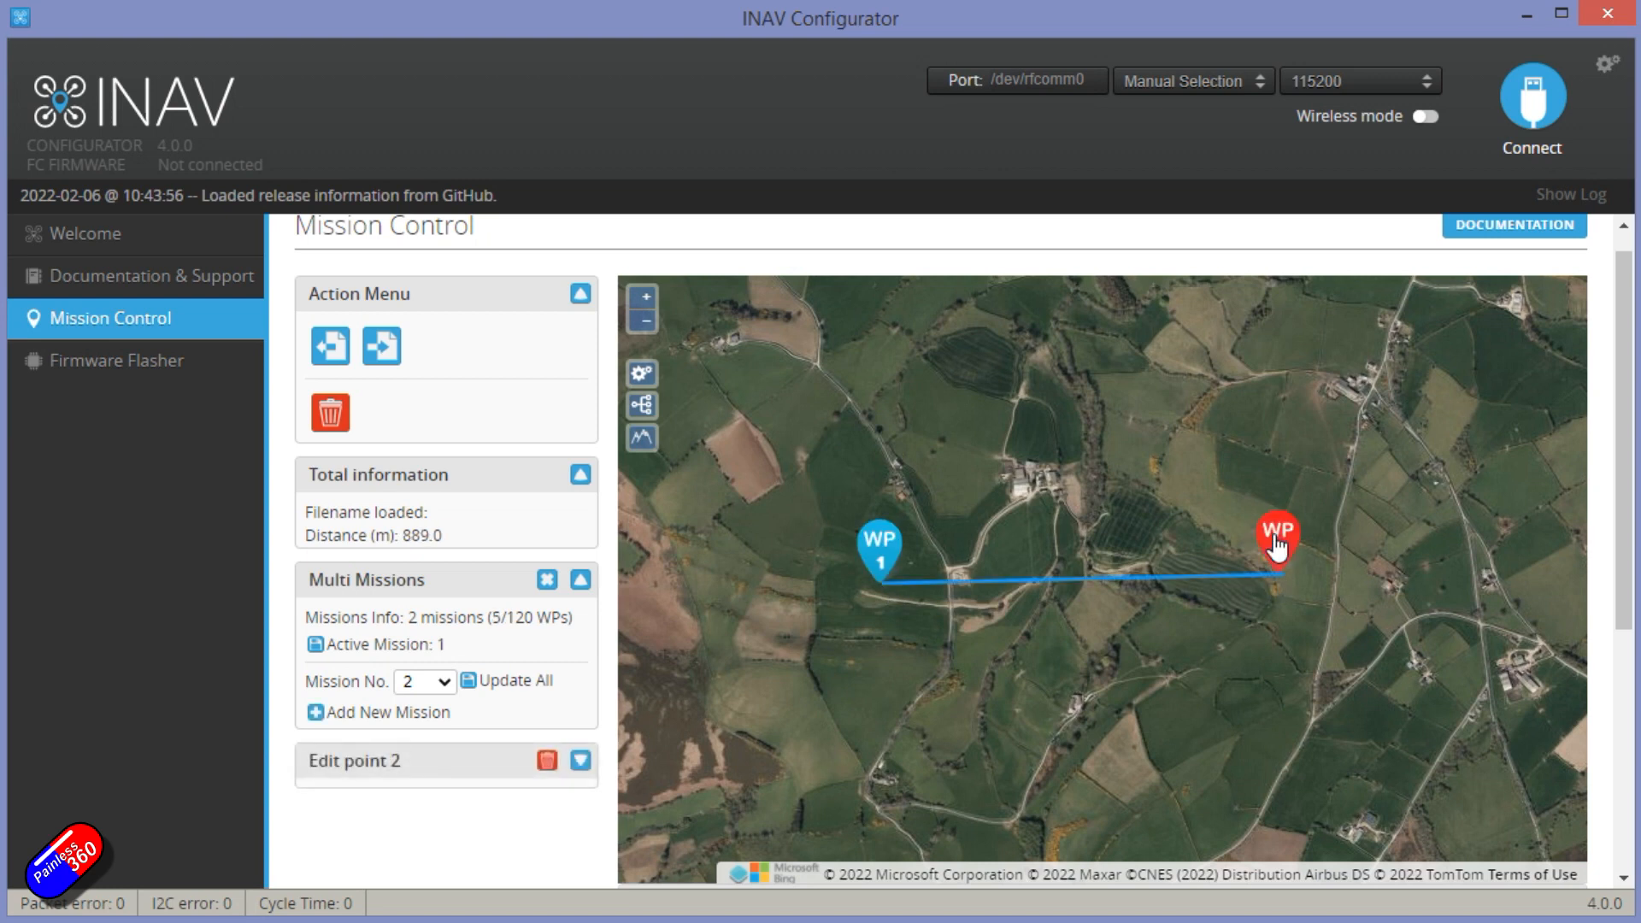
left_click(581, 761)
scroll(462, 769, "down", 3)
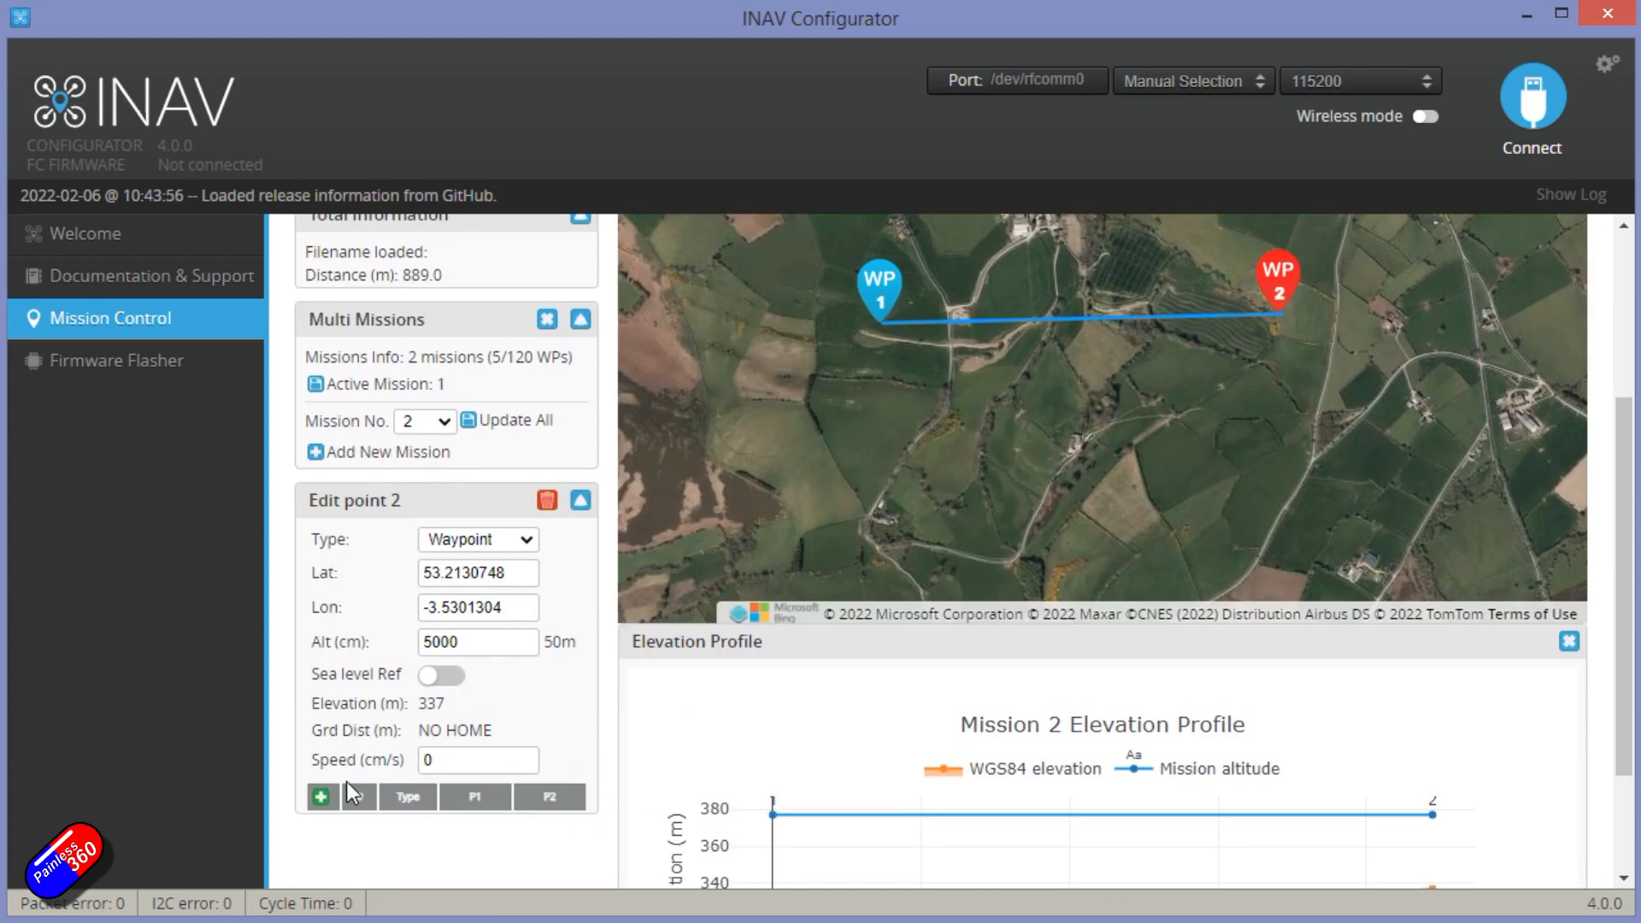
left_click(321, 797)
left_click(462, 829)
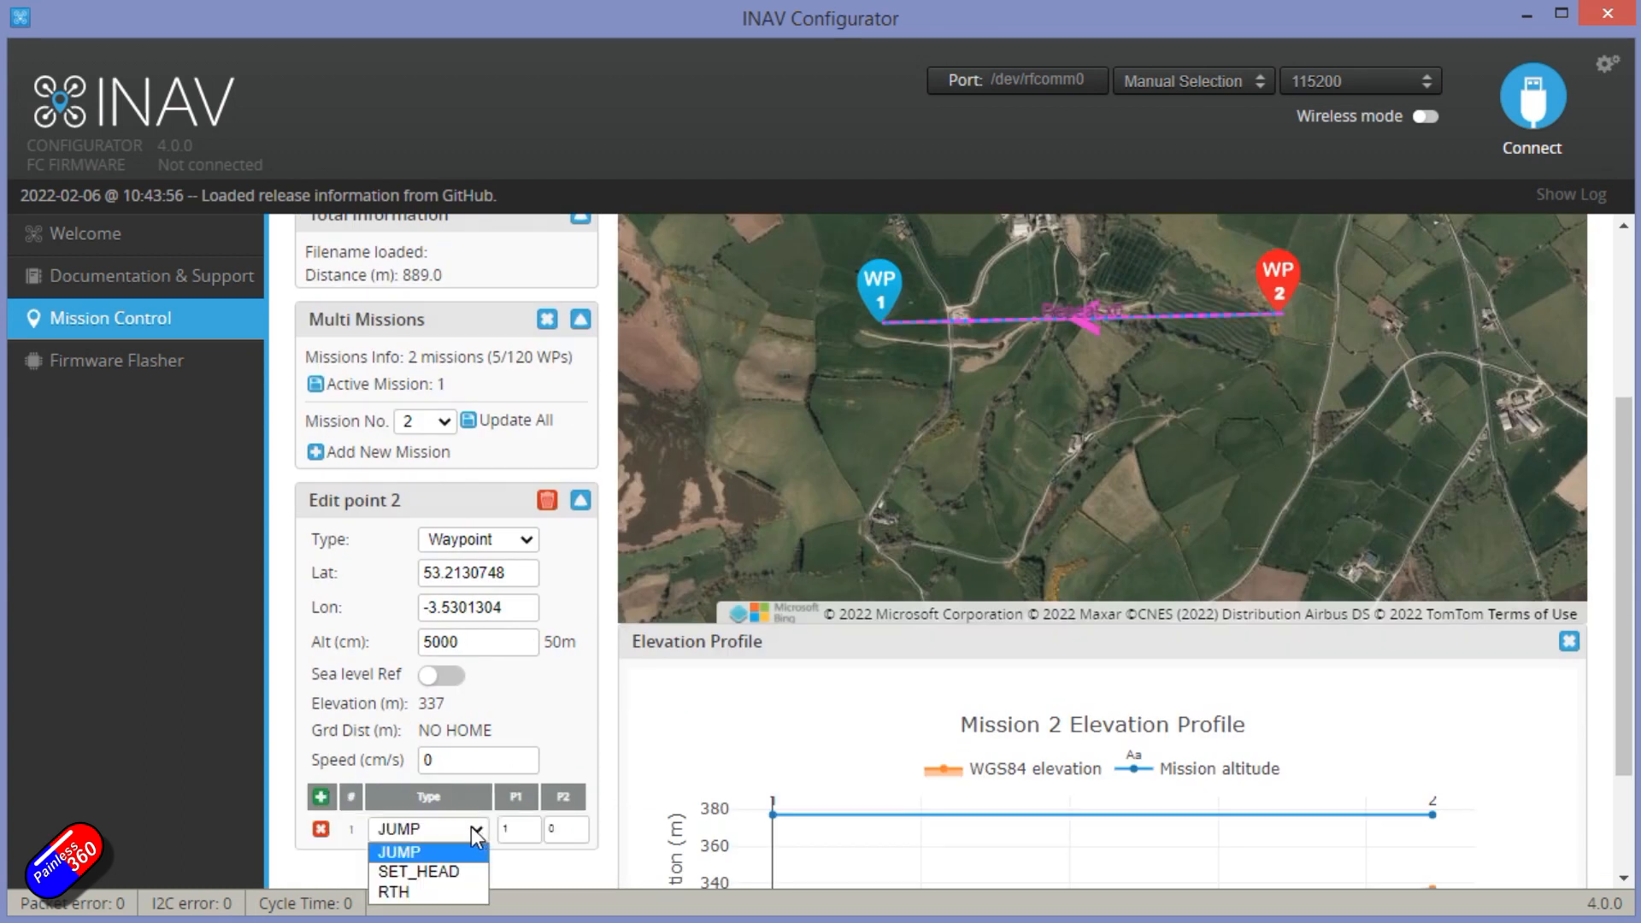
left_click(419, 891)
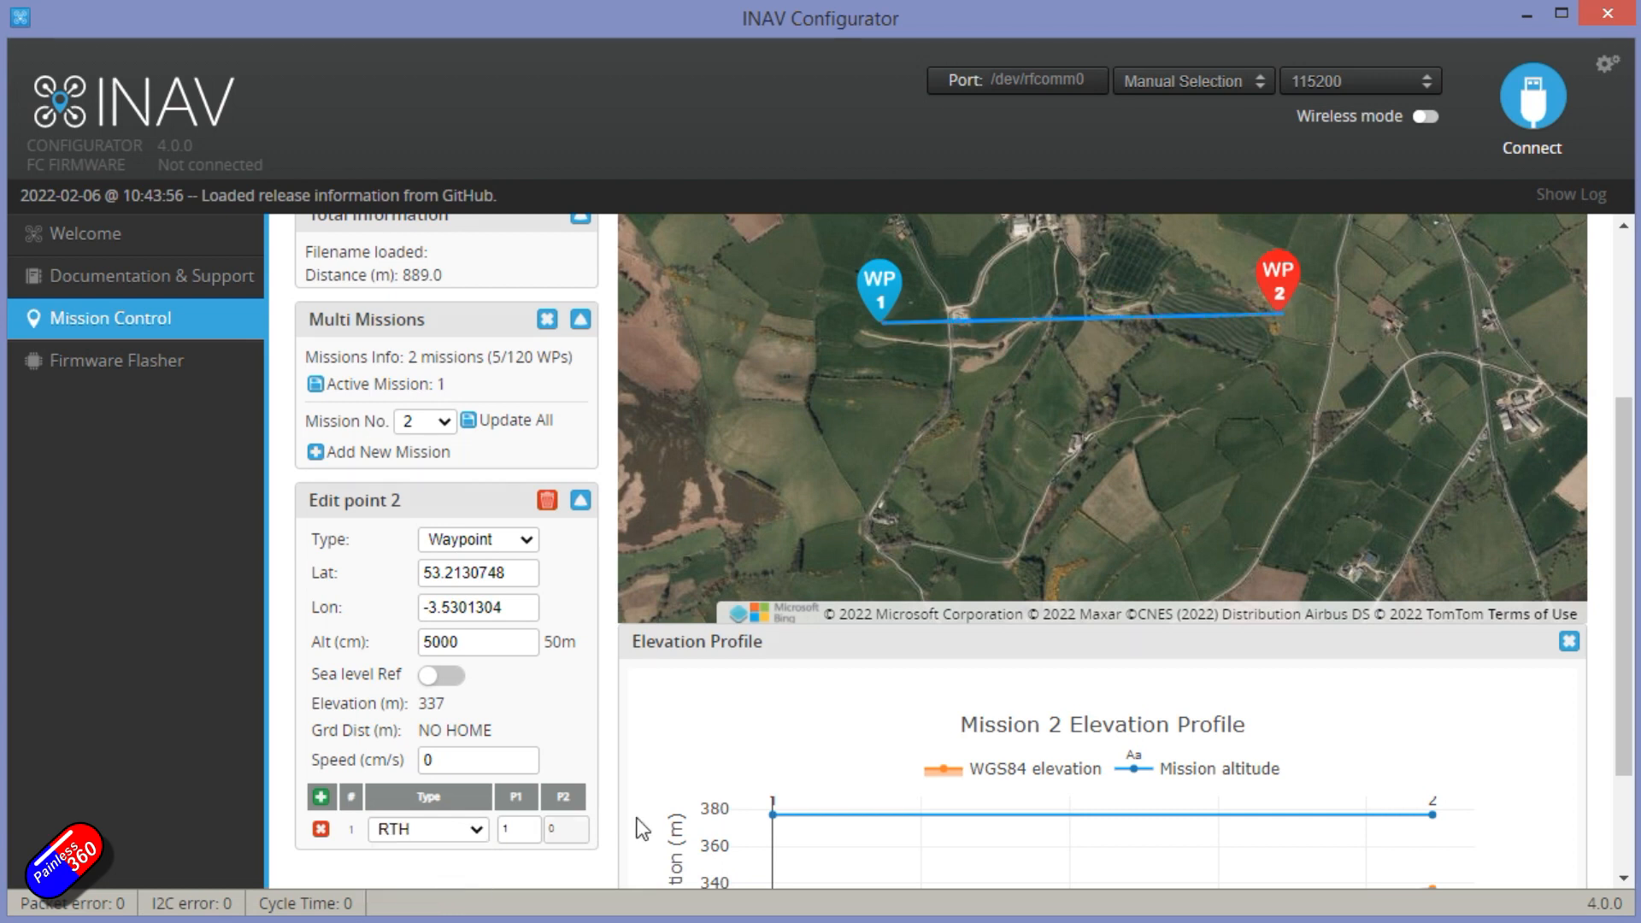
scroll(1384, 671, "down", 2)
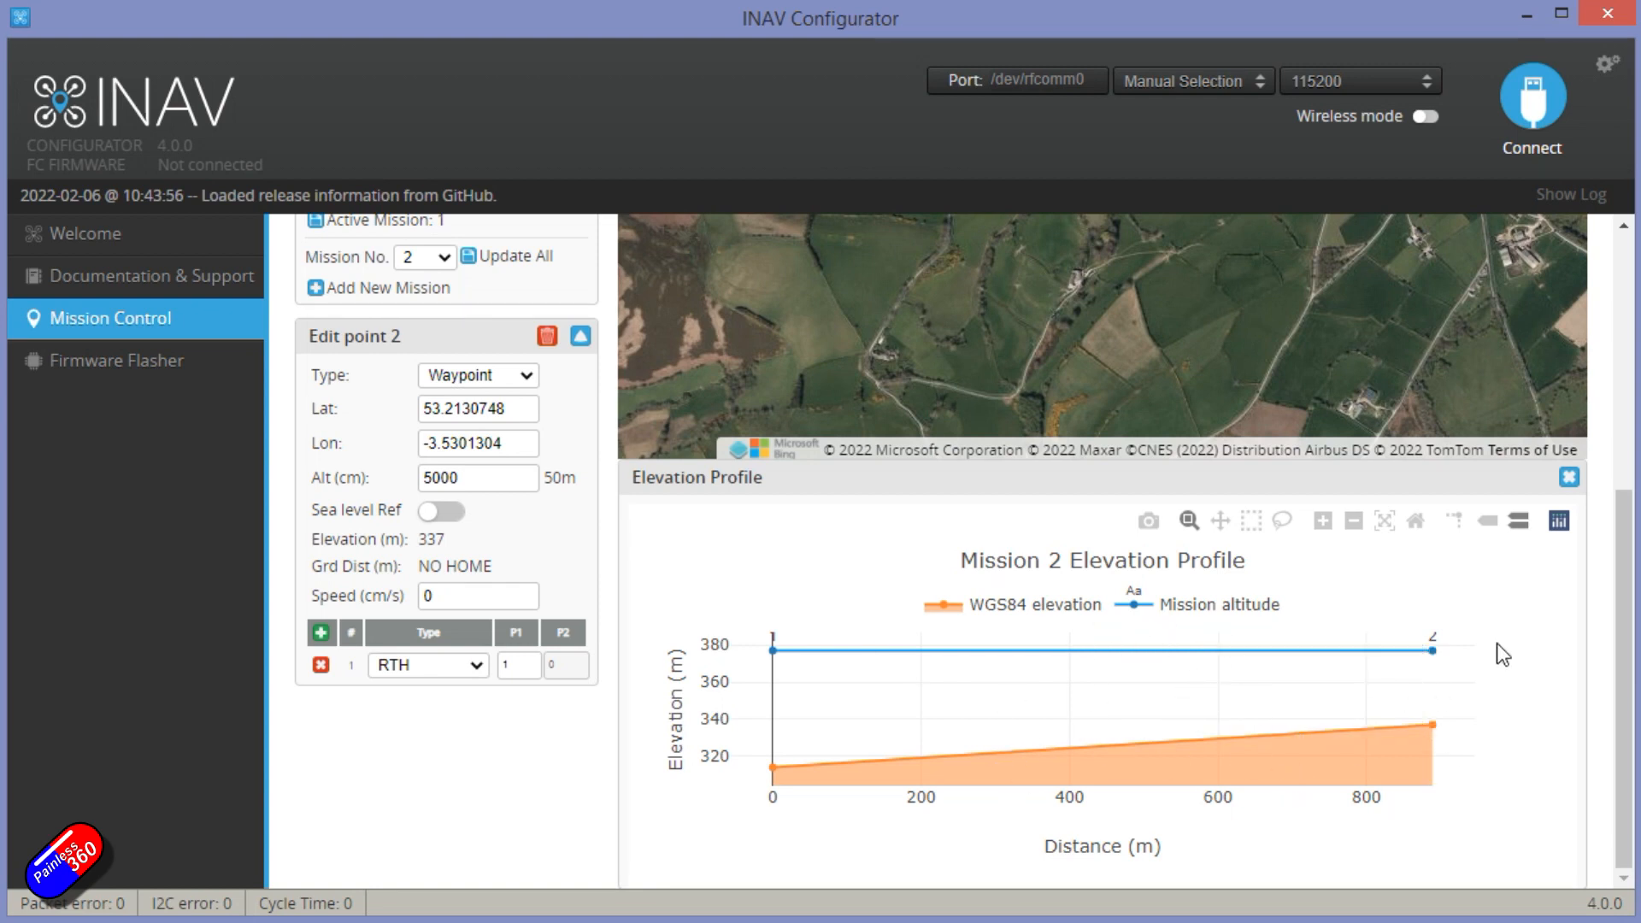
left_click_drag(1623, 624, 1634, 408)
left_click(578, 720)
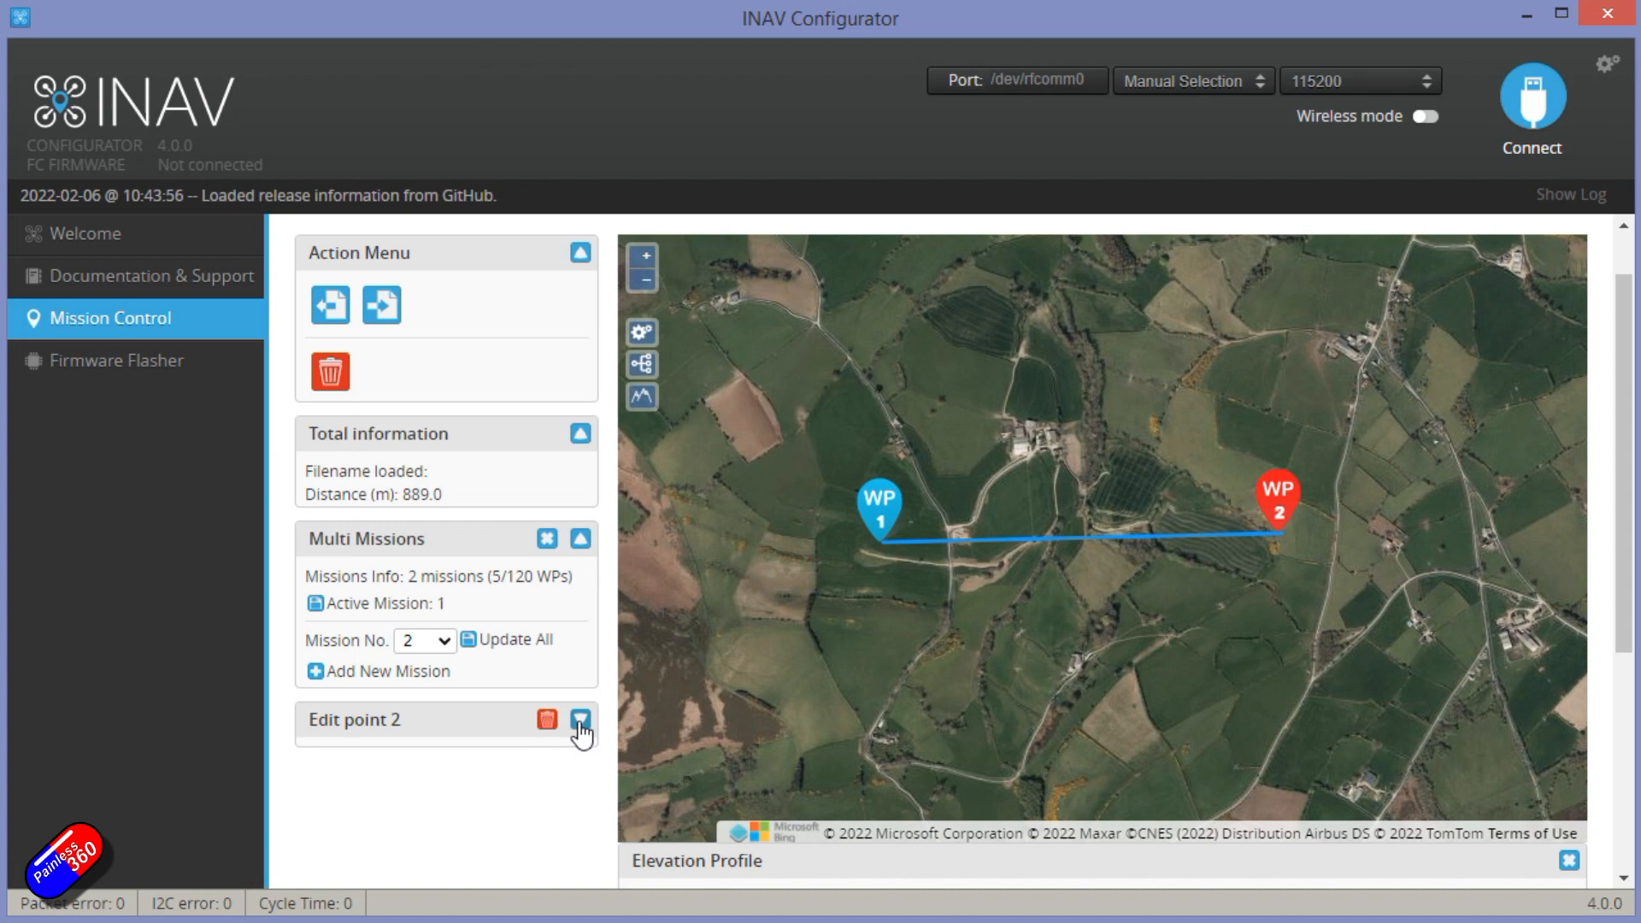
Add a third mission and place two waypoints further south than mission 2, about 992 m apart
left_click(316, 672)
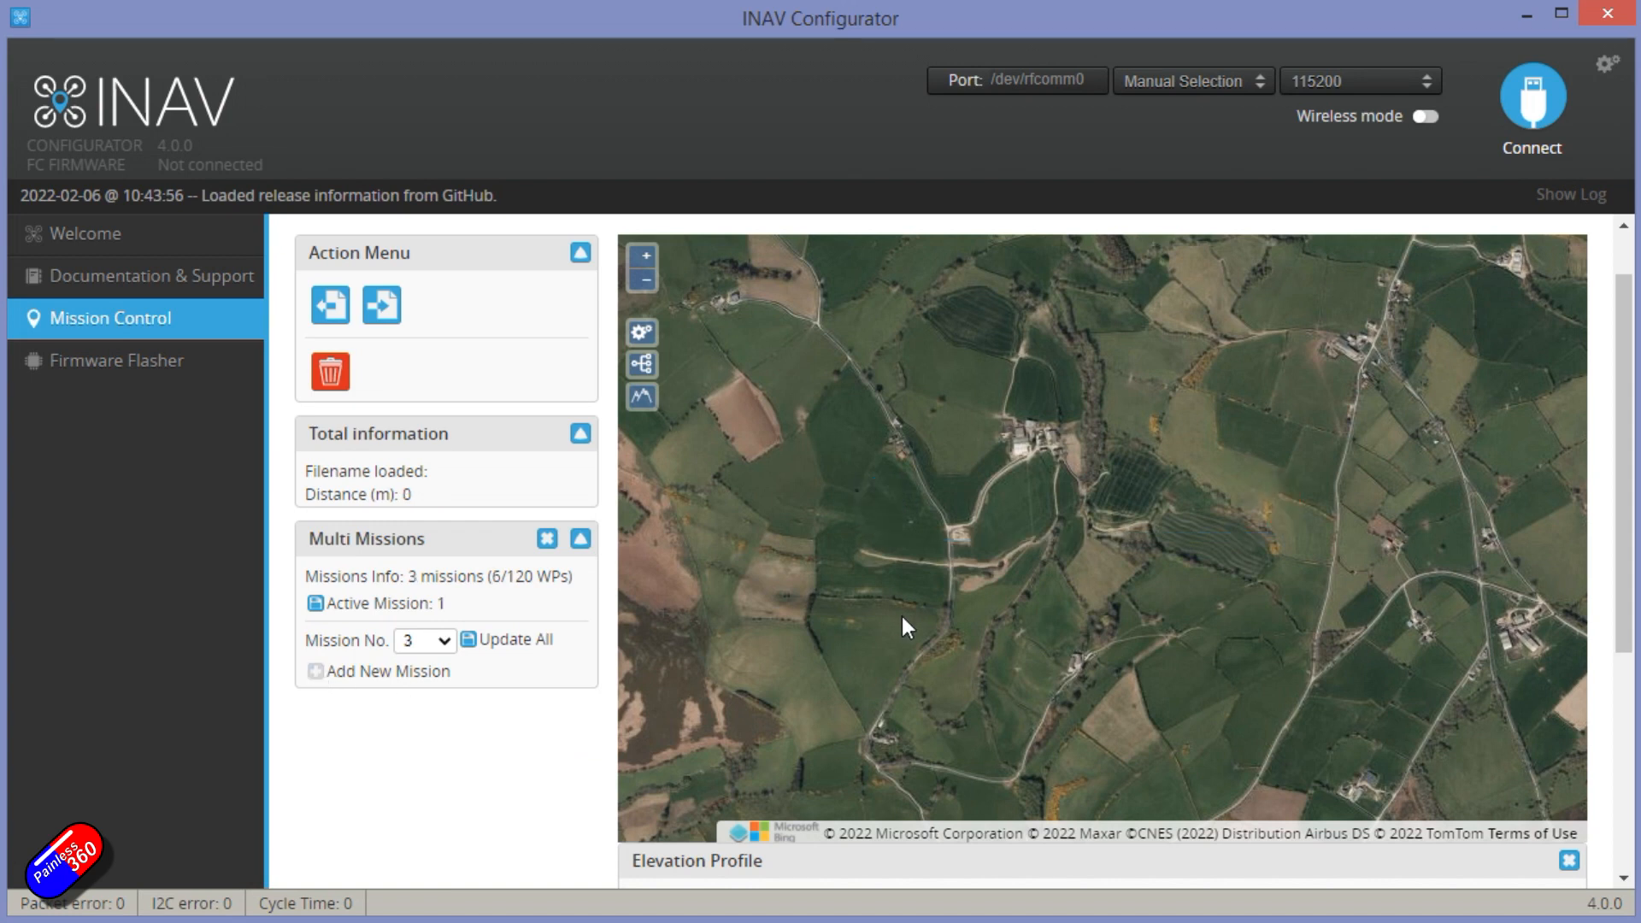
left_click(880, 678)
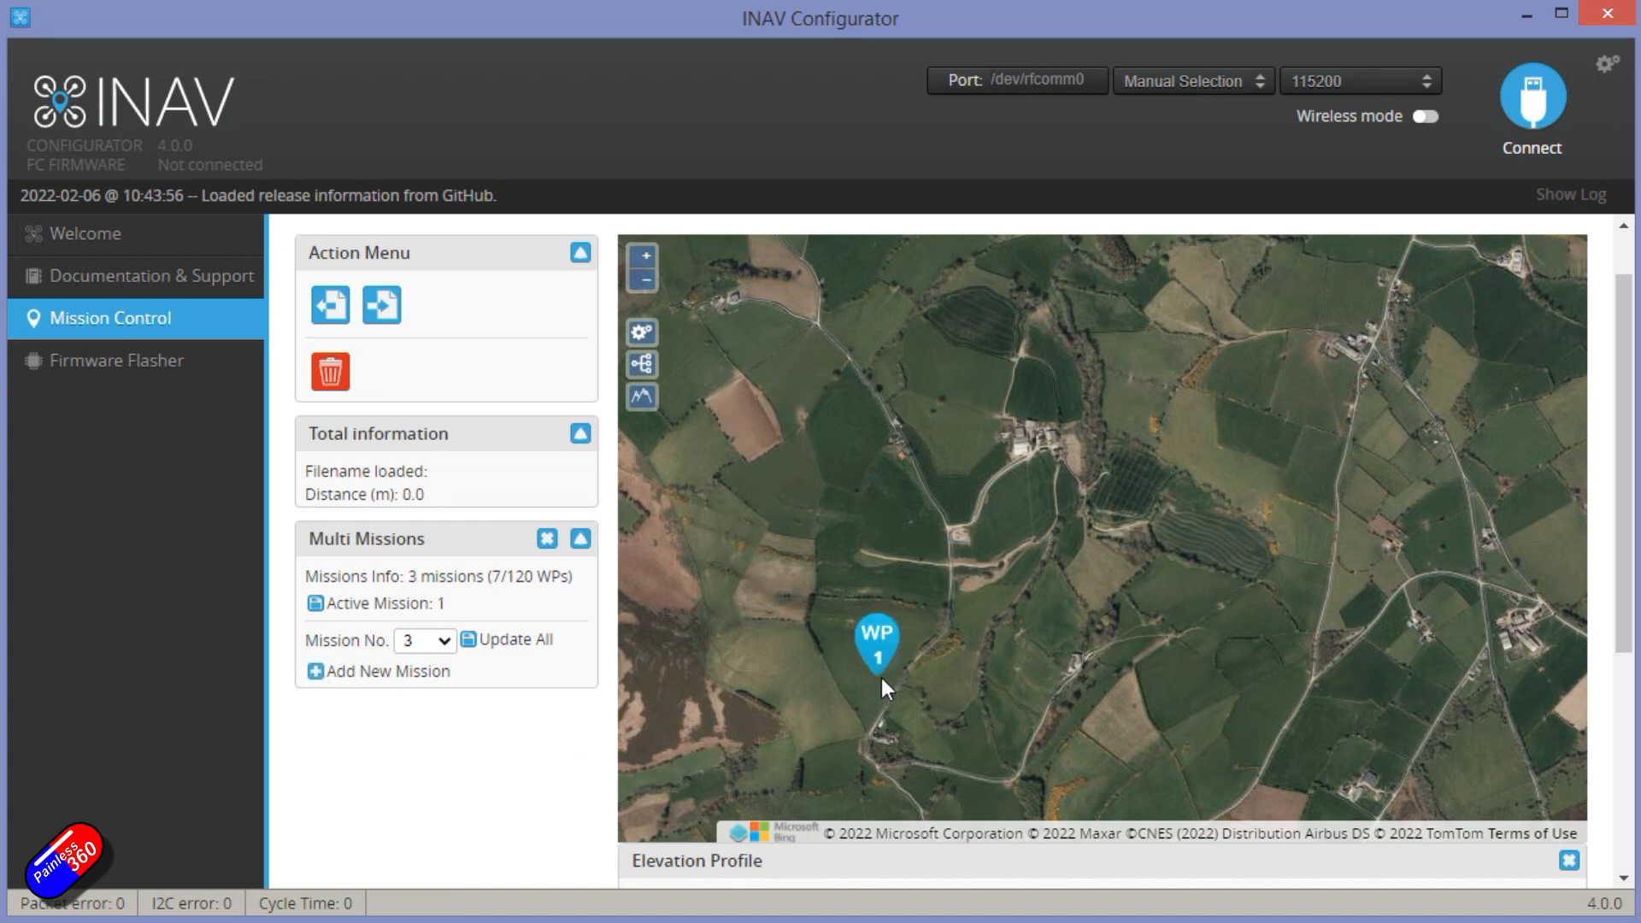
left_click(1325, 678)
Select waypoint 2 of mission 3 and add an extra action of type RTH
left_click(1321, 658)
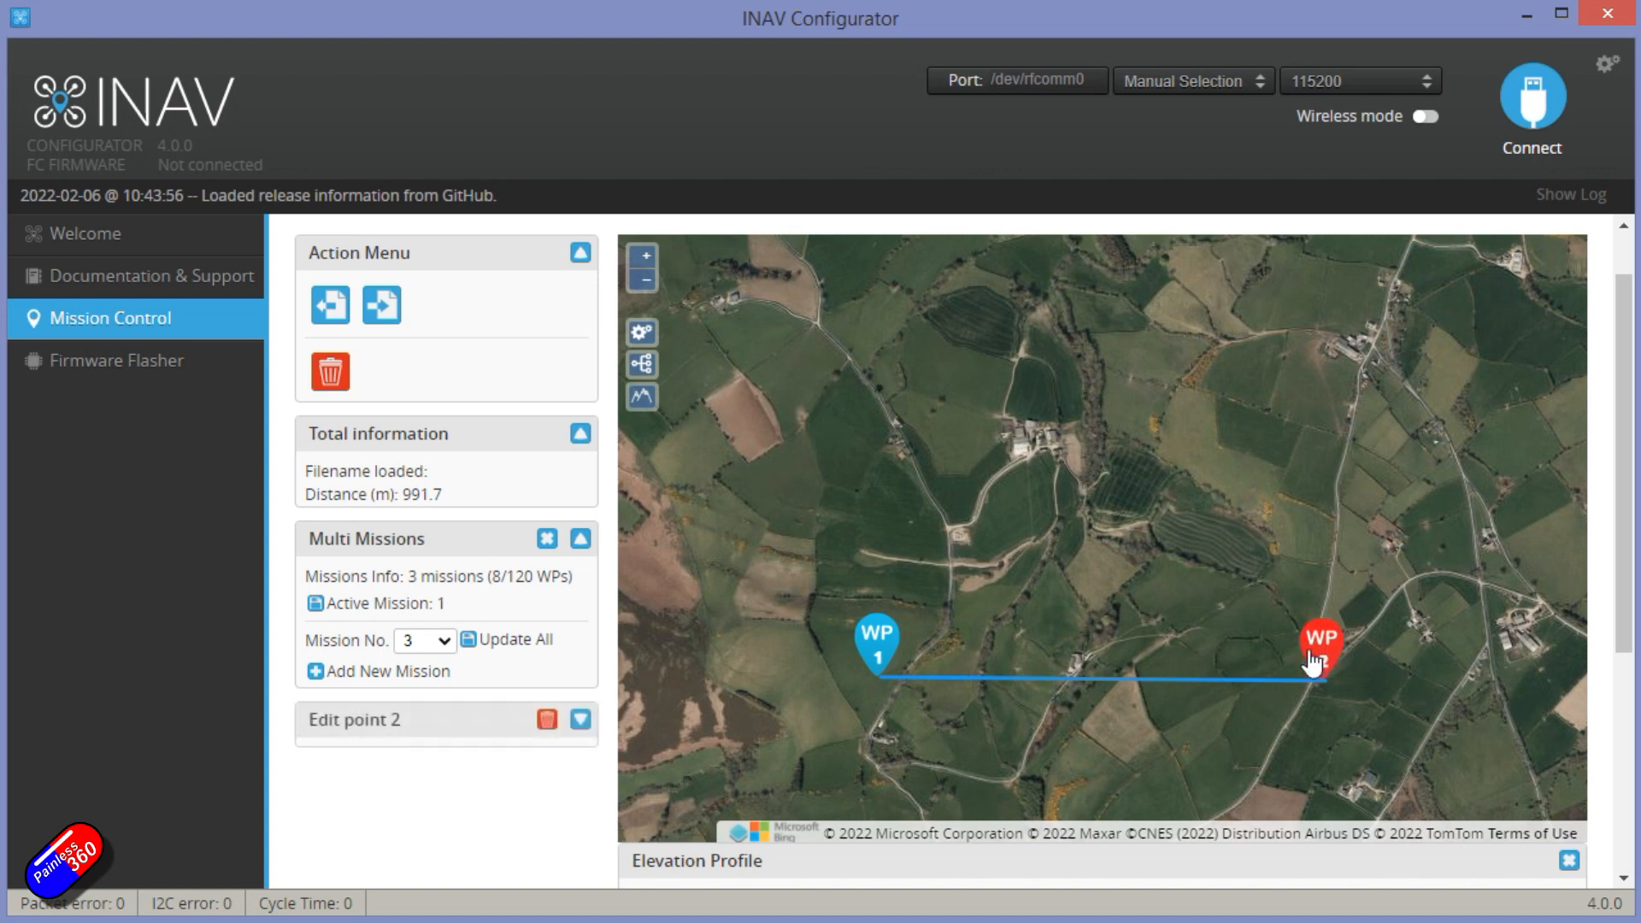
left_click(581, 723)
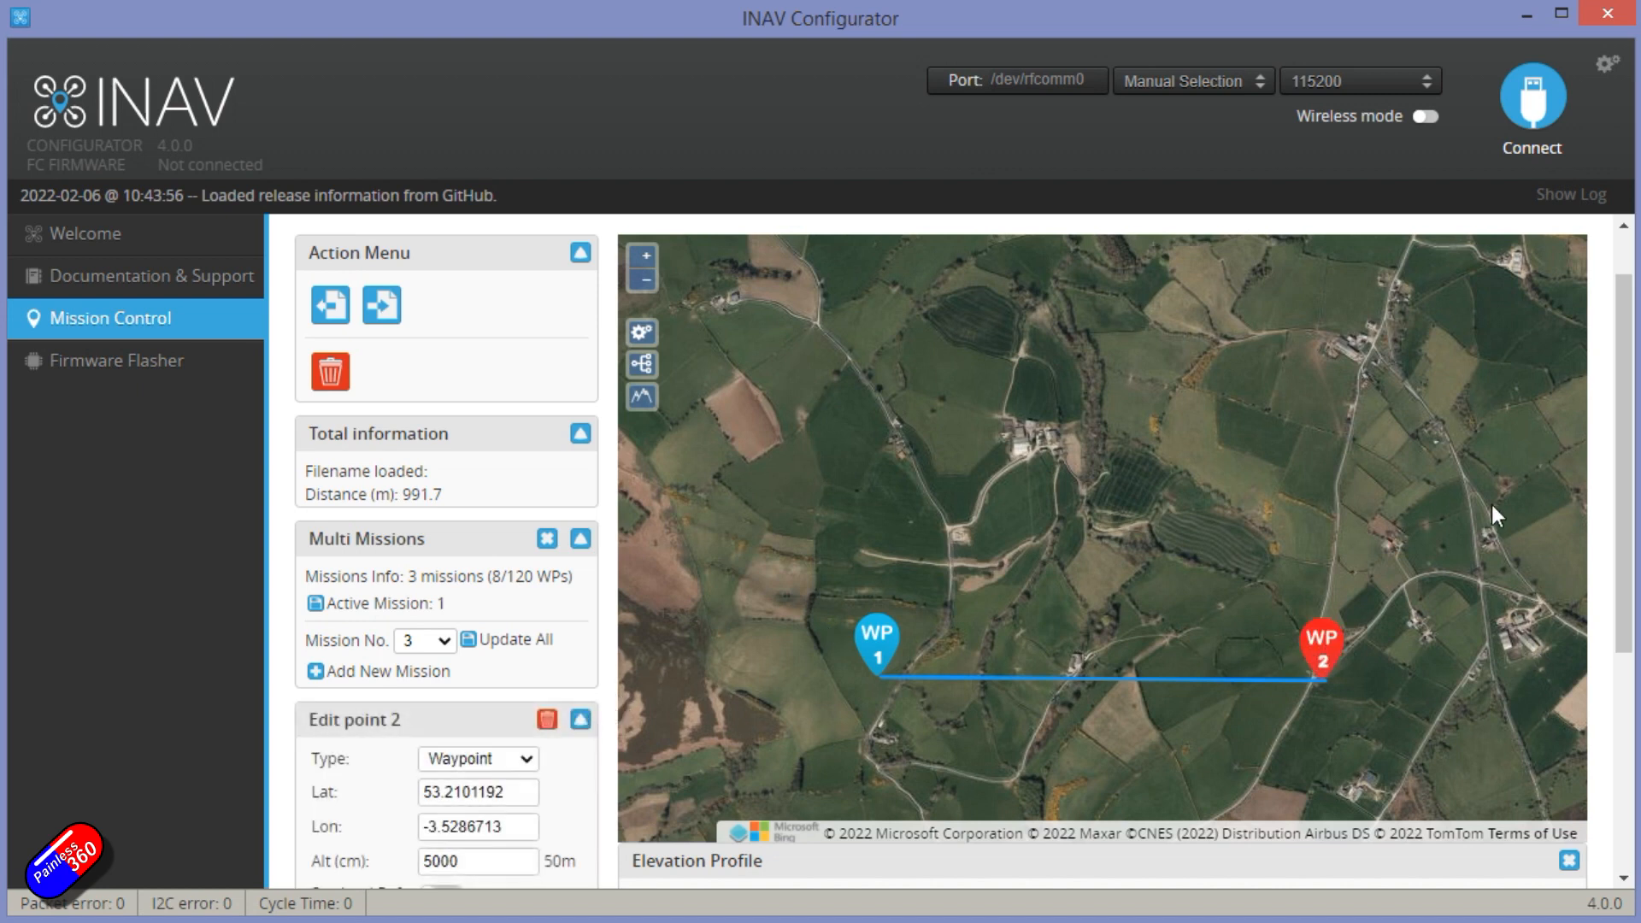
scroll(323, 771, "down", 3)
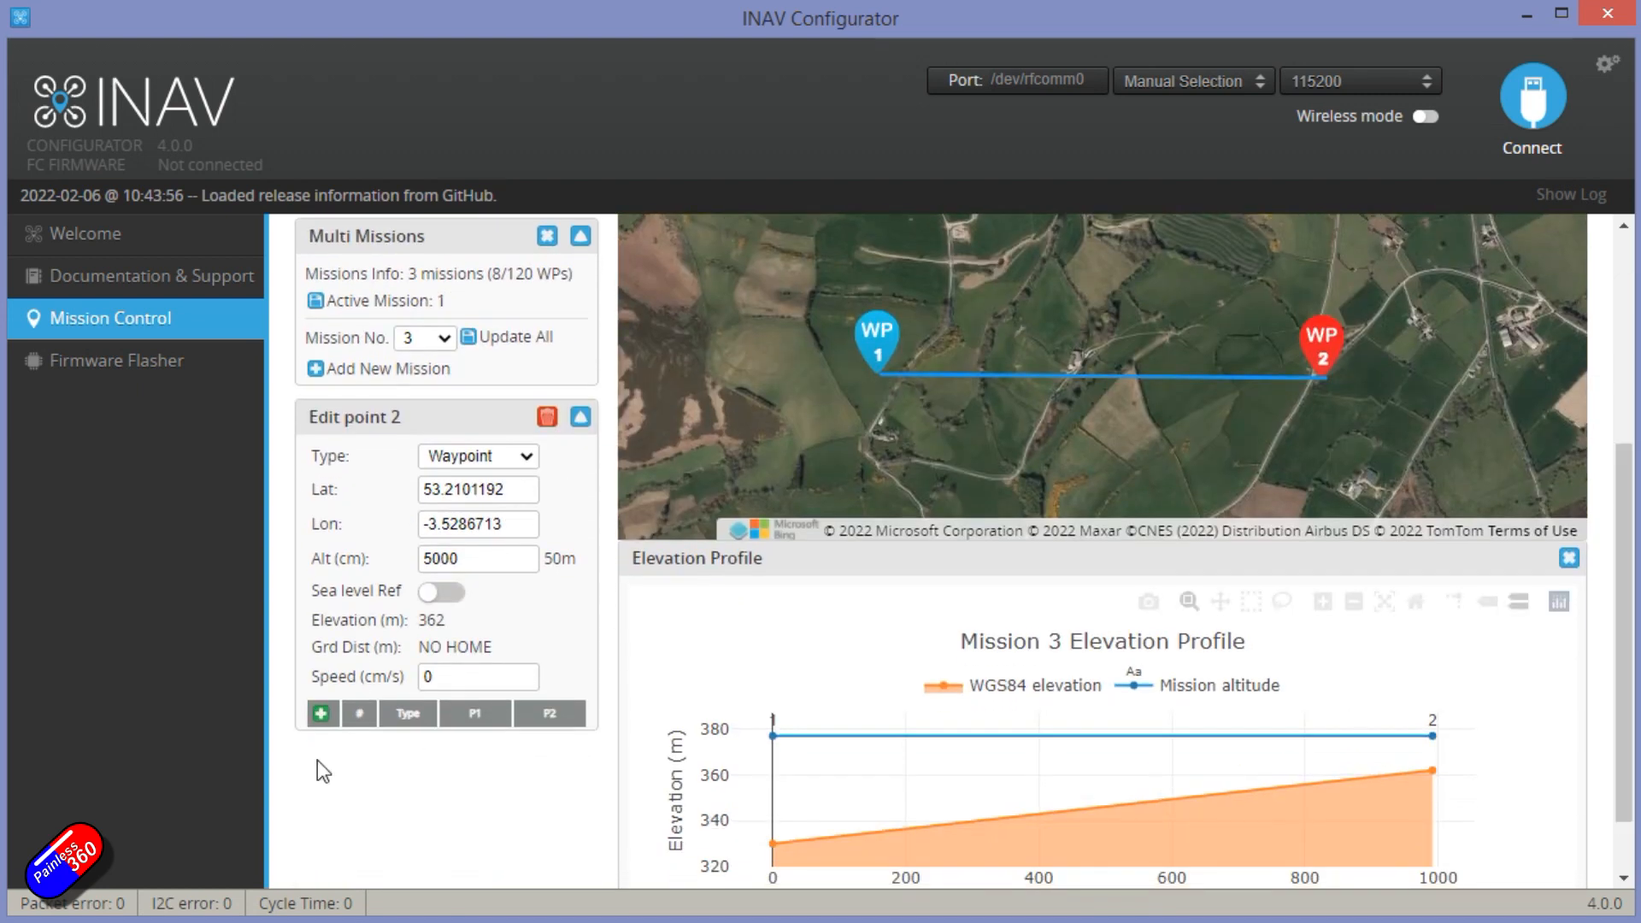
left_click(321, 712)
left_click(475, 748)
left_click(419, 808)
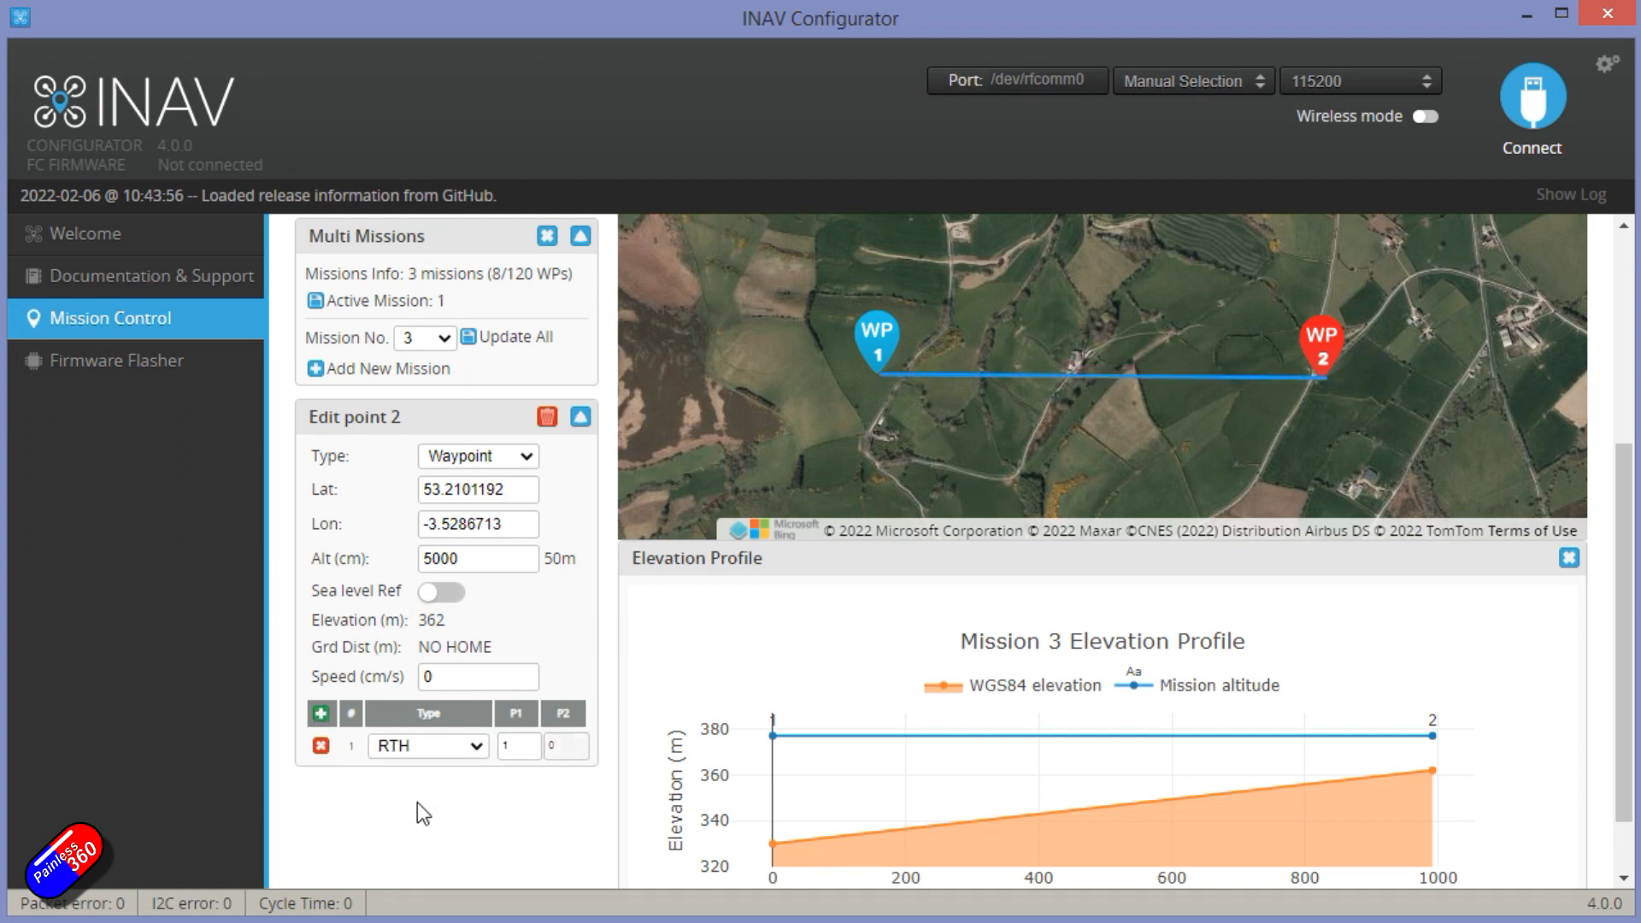
Set the altitude of mission 3's waypoint 2 to 6000 cm, collapse its settings, and check the elevation profile
mouse_move(1423, 773)
double_click(457, 559)
type("6000")
left_click(581, 418)
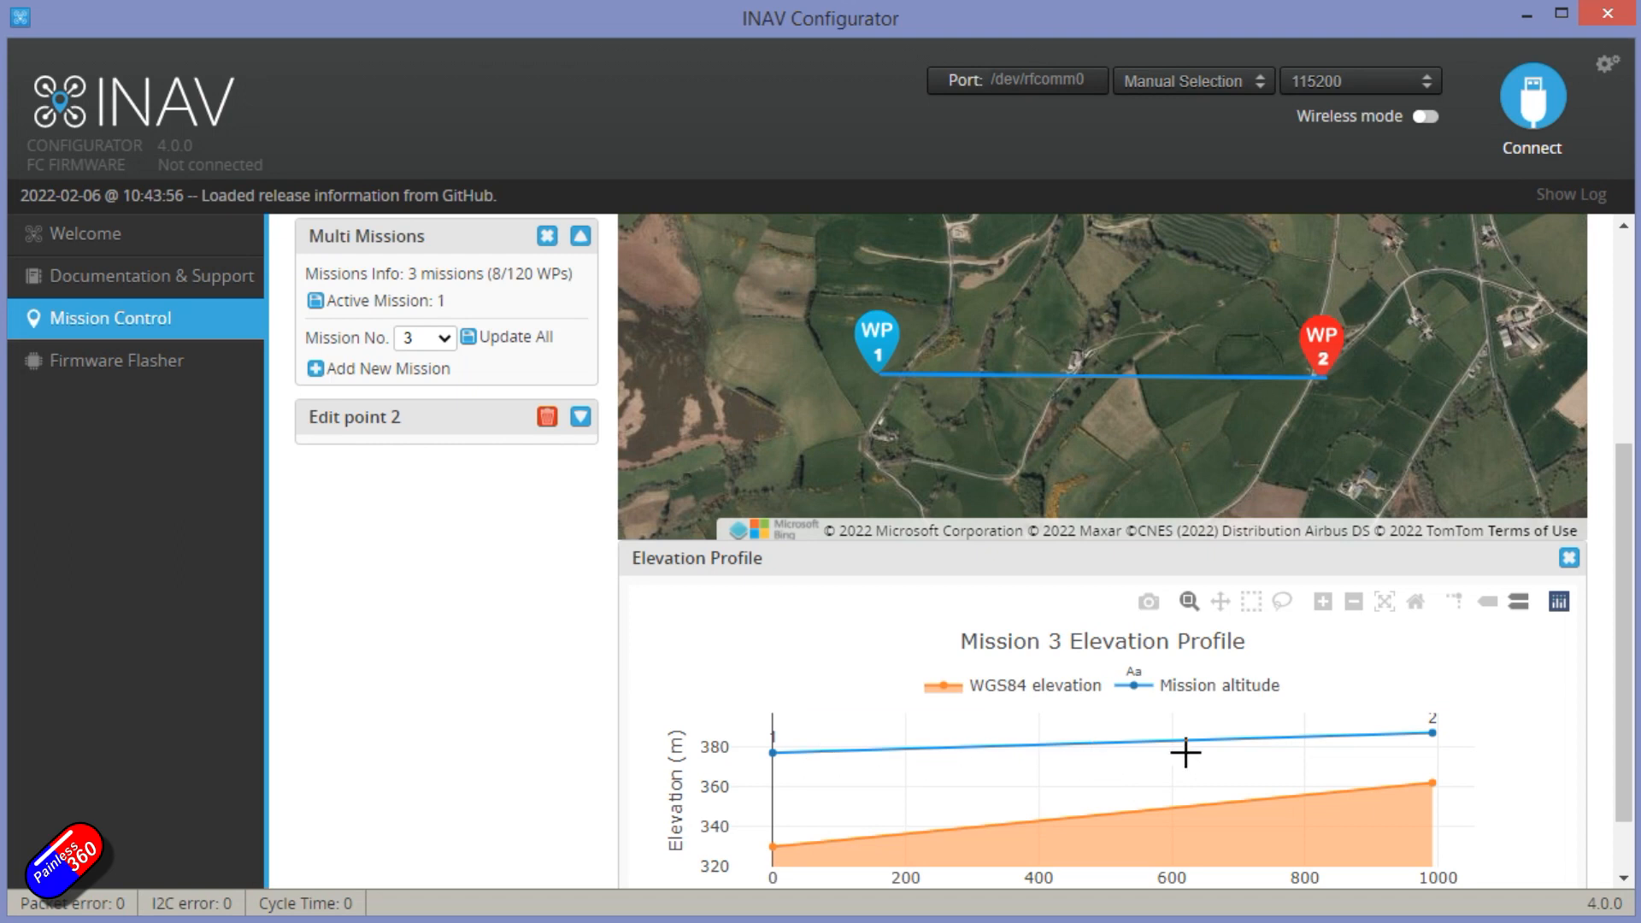
mouse_move(1458, 813)
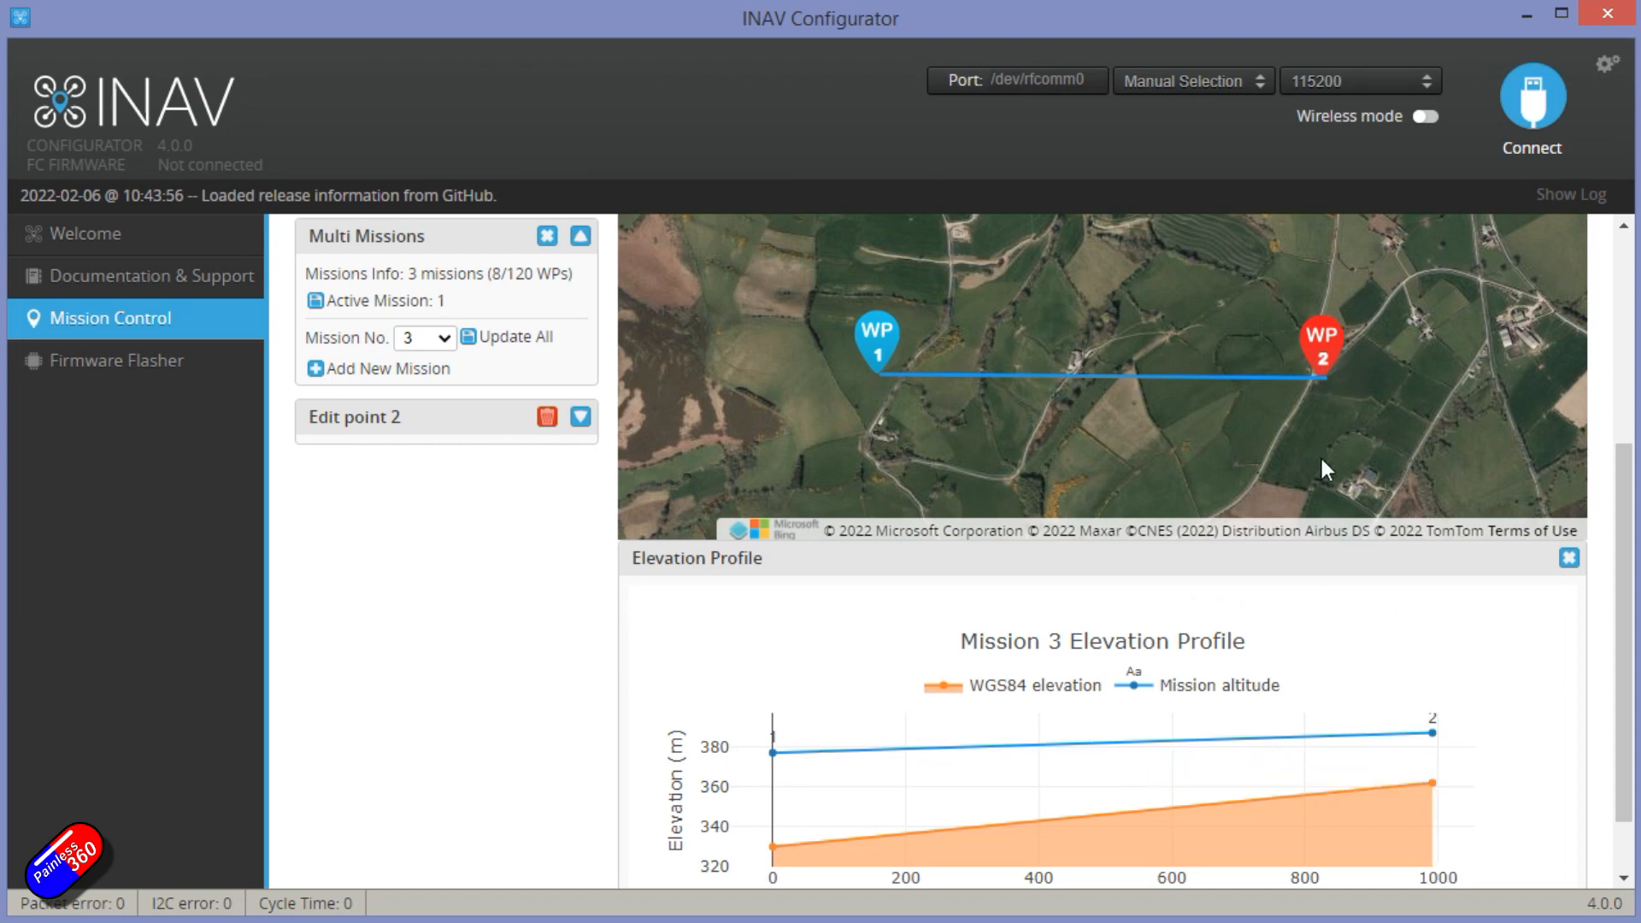
Display missions 1, 2 and 3 one at a time, and show all missions together on the map
scroll(1624, 672, "up", 4)
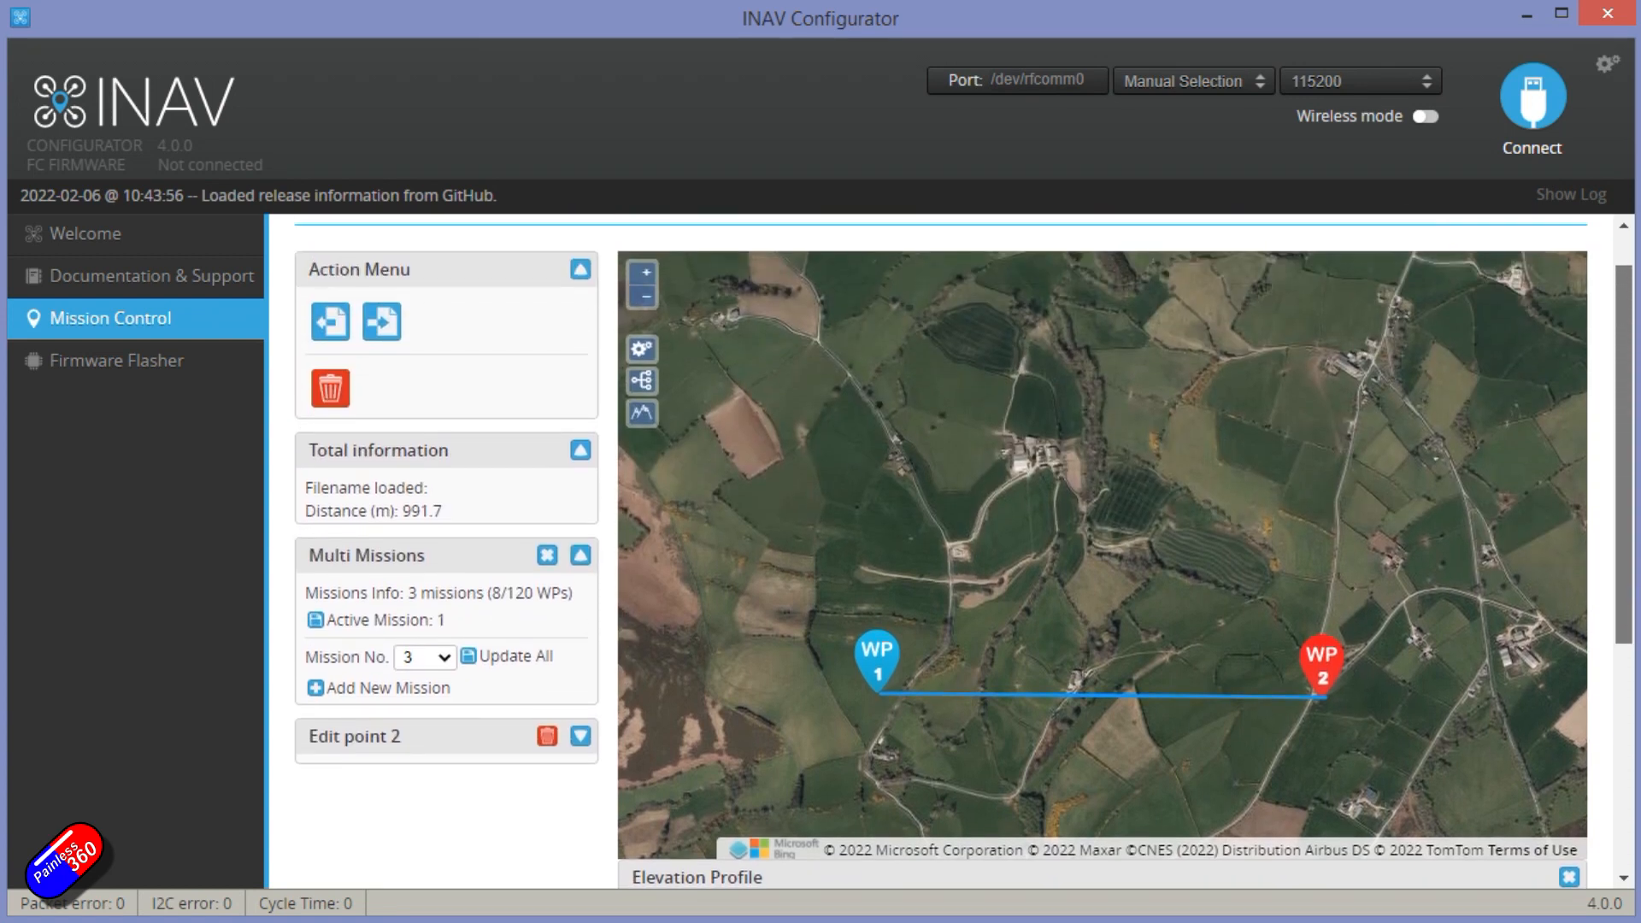
left_click(434, 668)
left_click(417, 706)
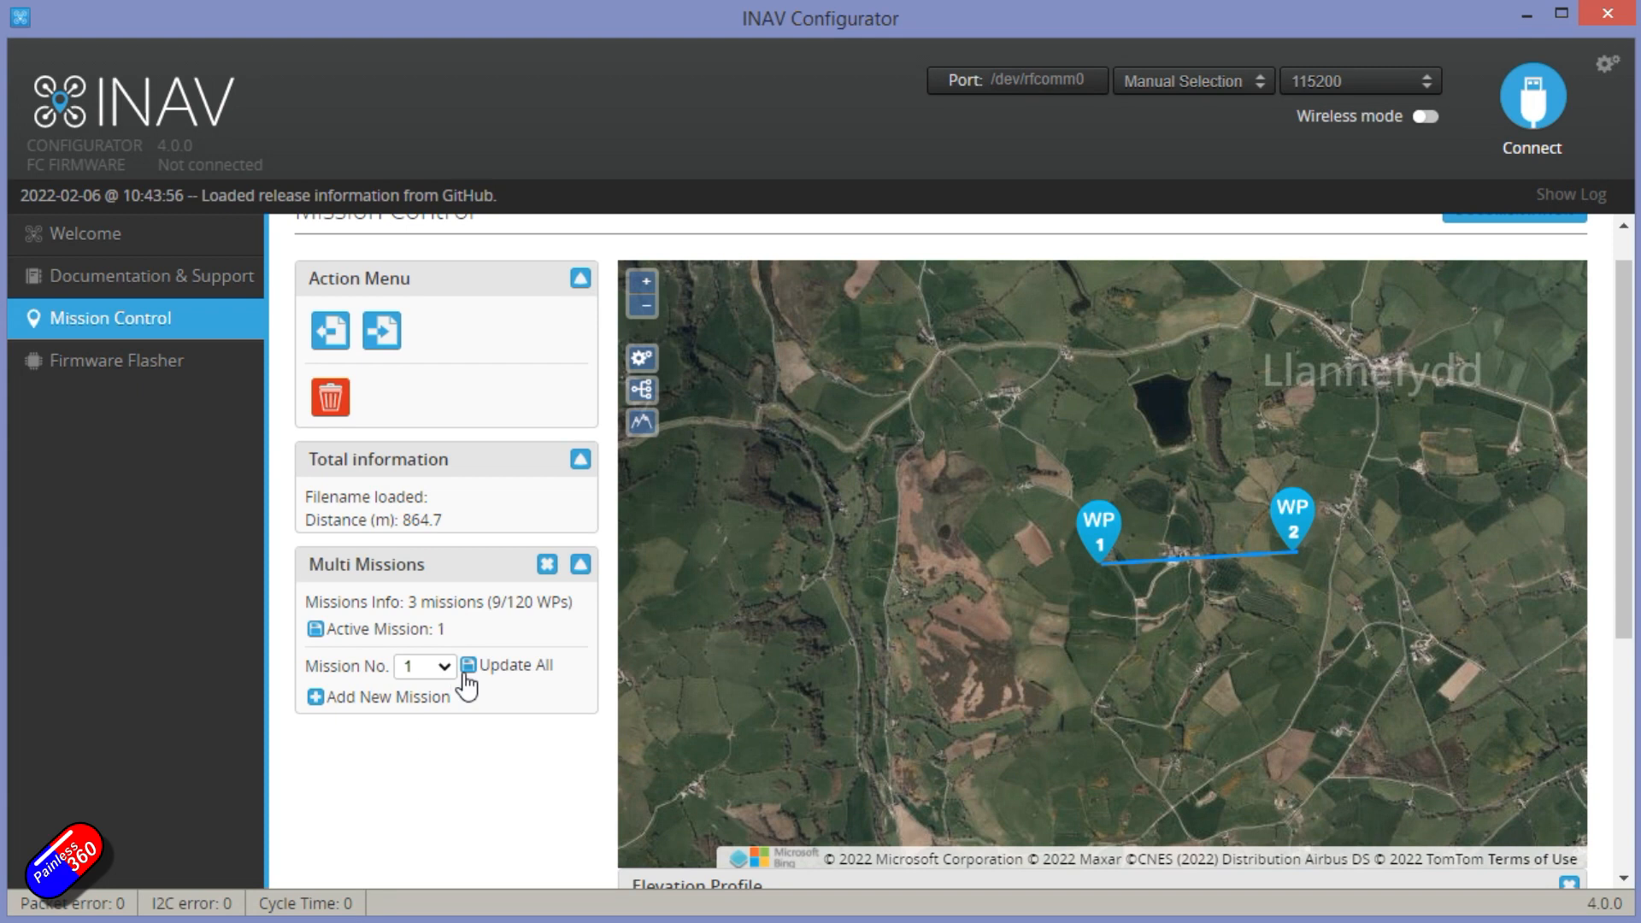
left_click(445, 668)
left_click(433, 731)
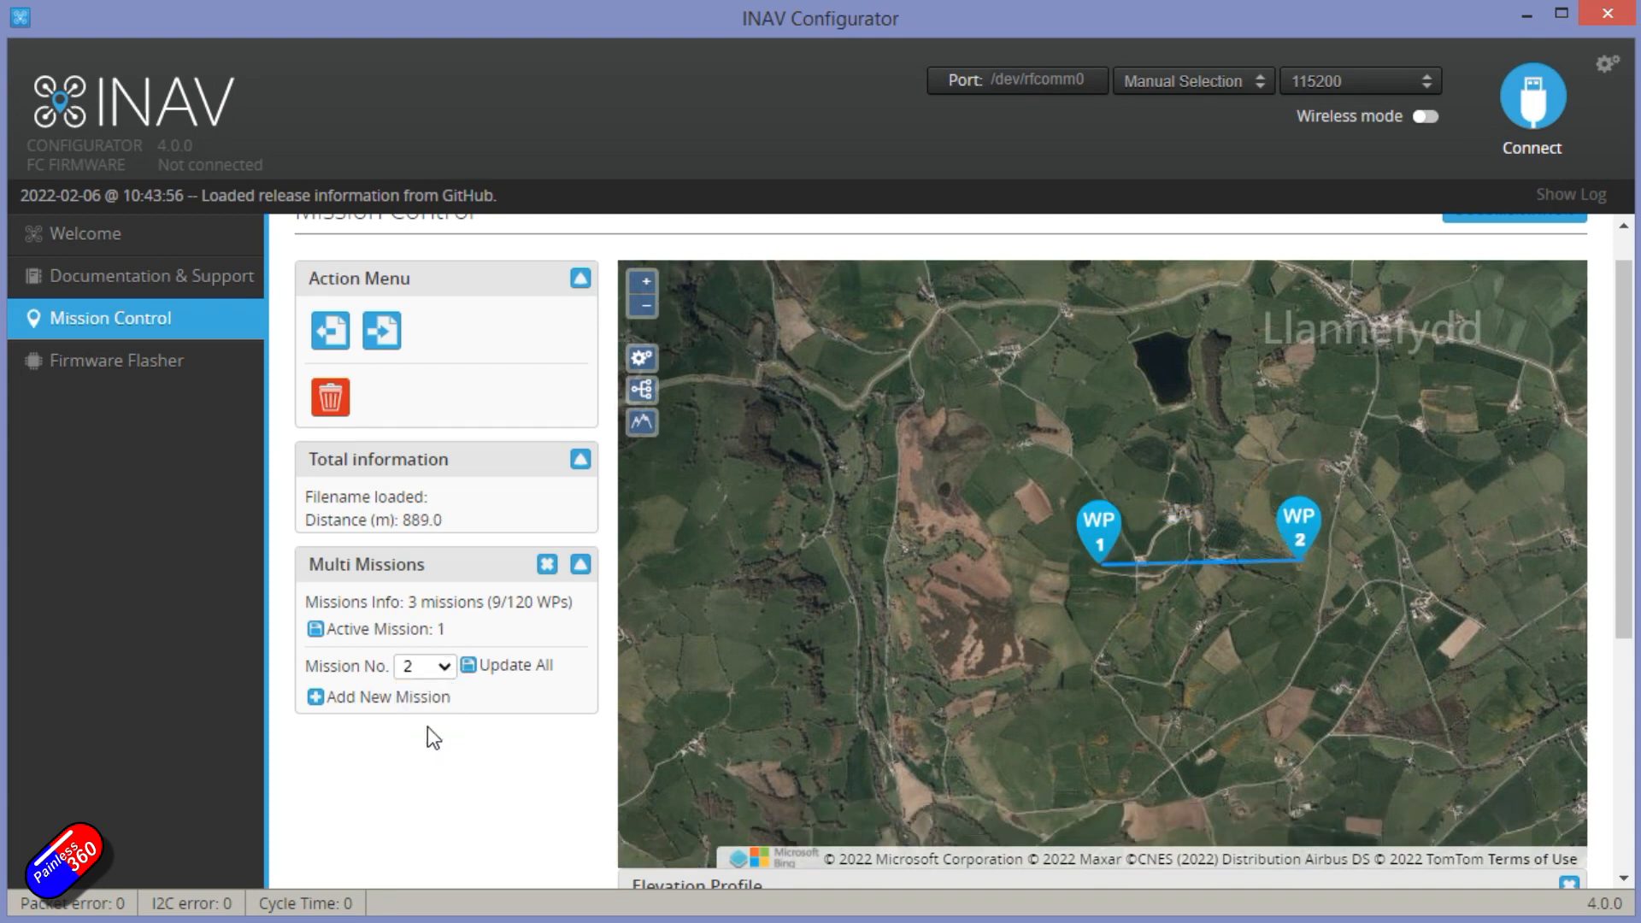
left_click(446, 667)
left_click(430, 749)
left_click(444, 666)
left_click(425, 690)
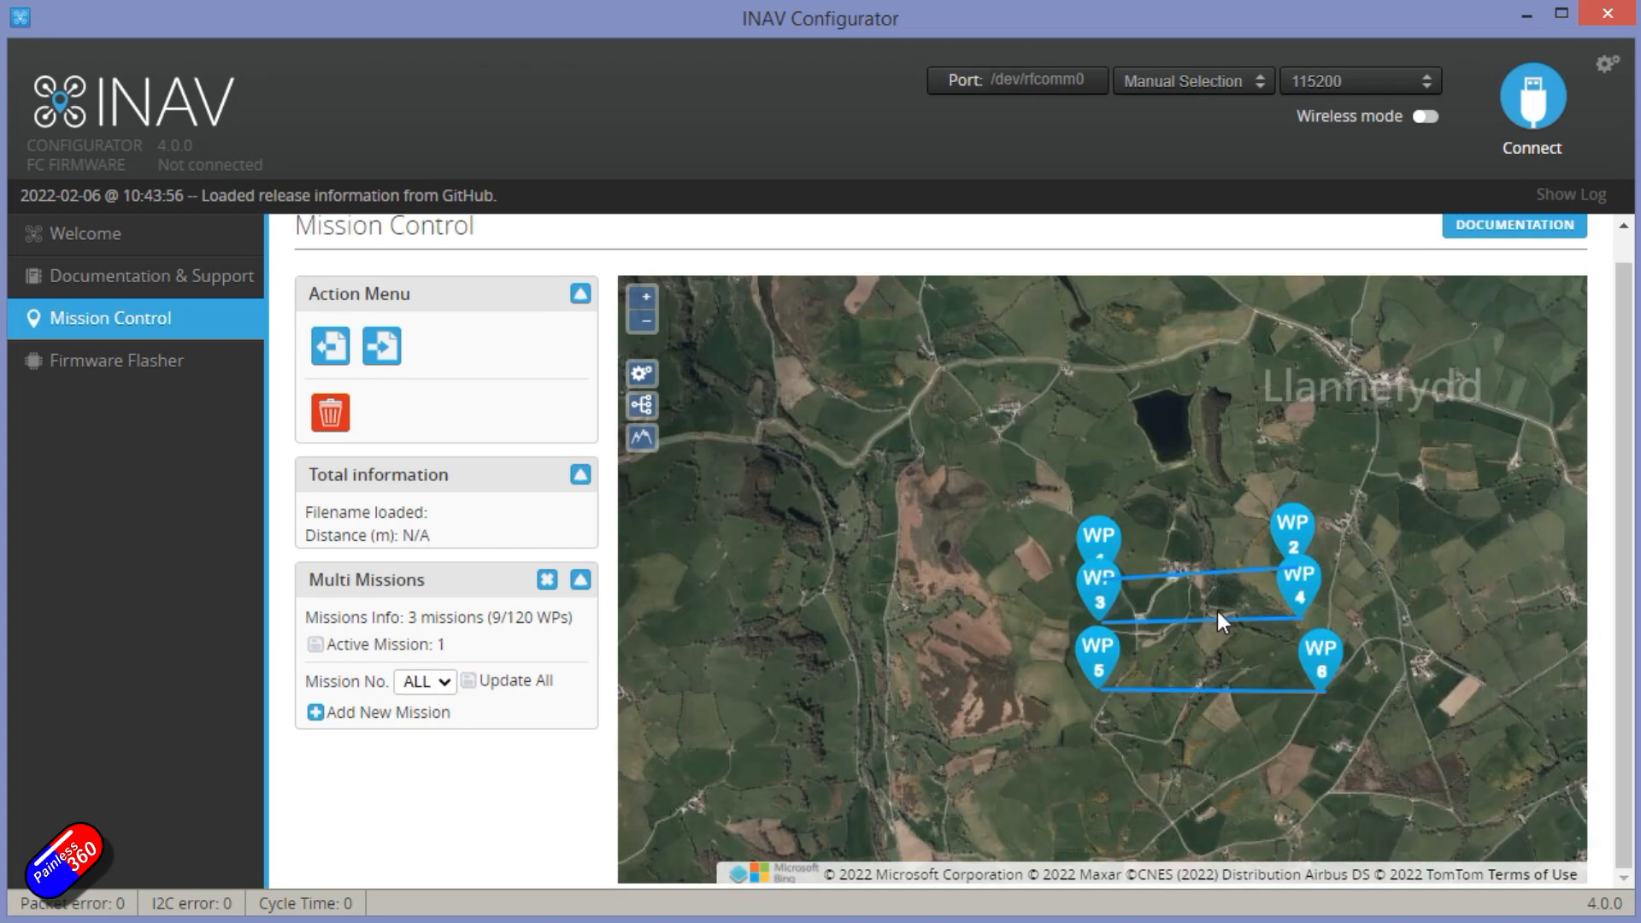
scroll(1224, 655, "up", 1)
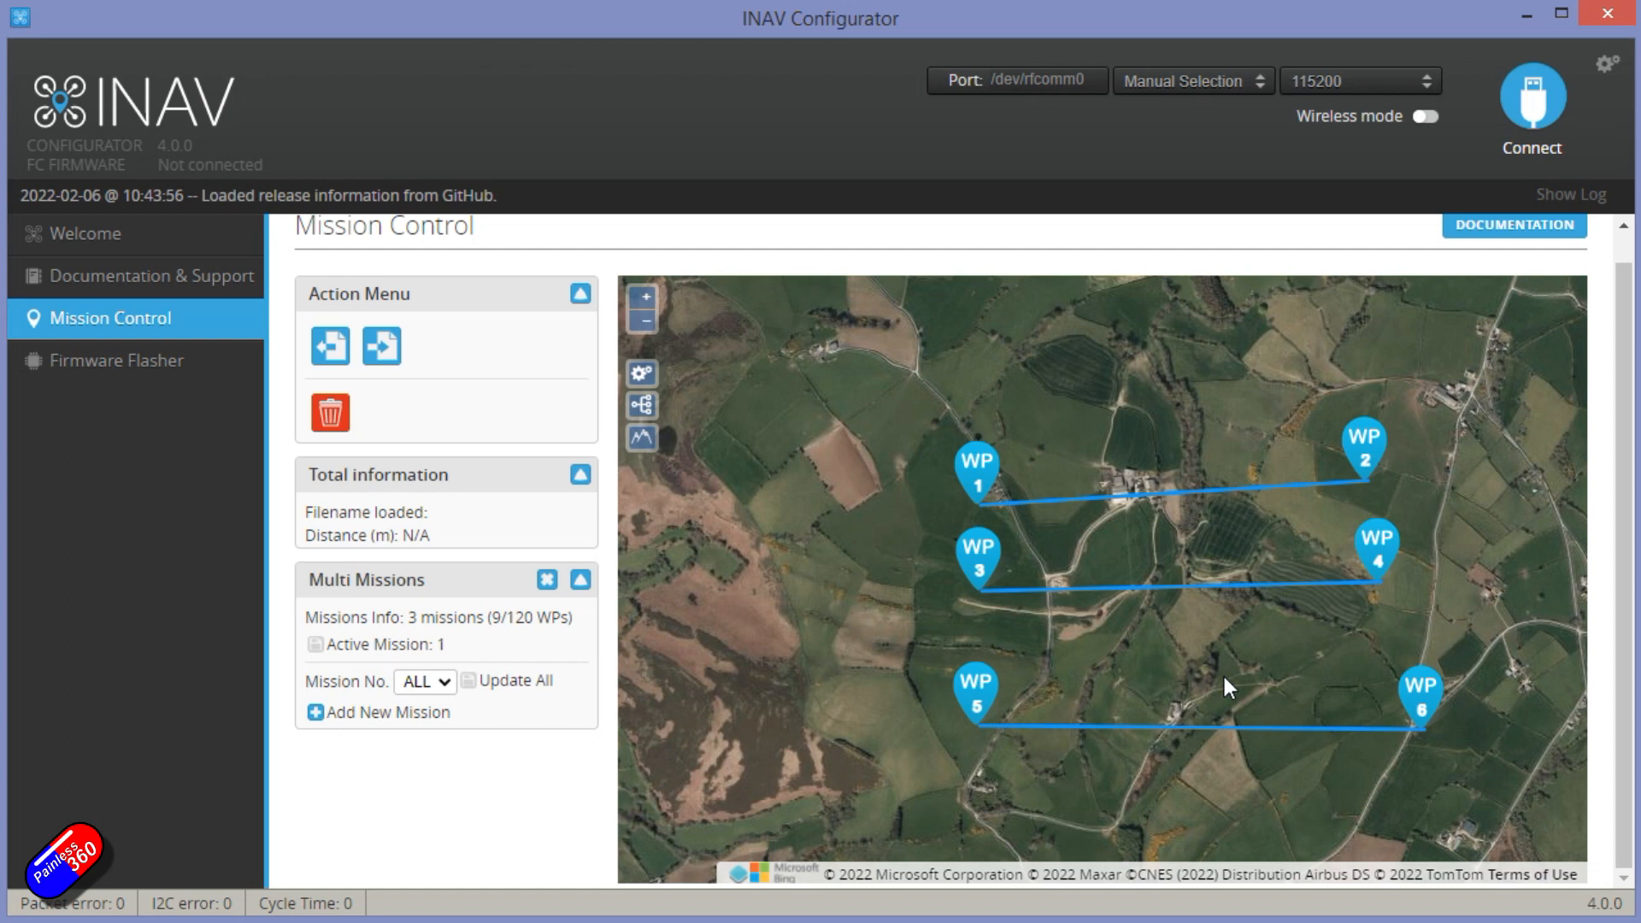
left_click_drag(1222, 673, 1140, 639)
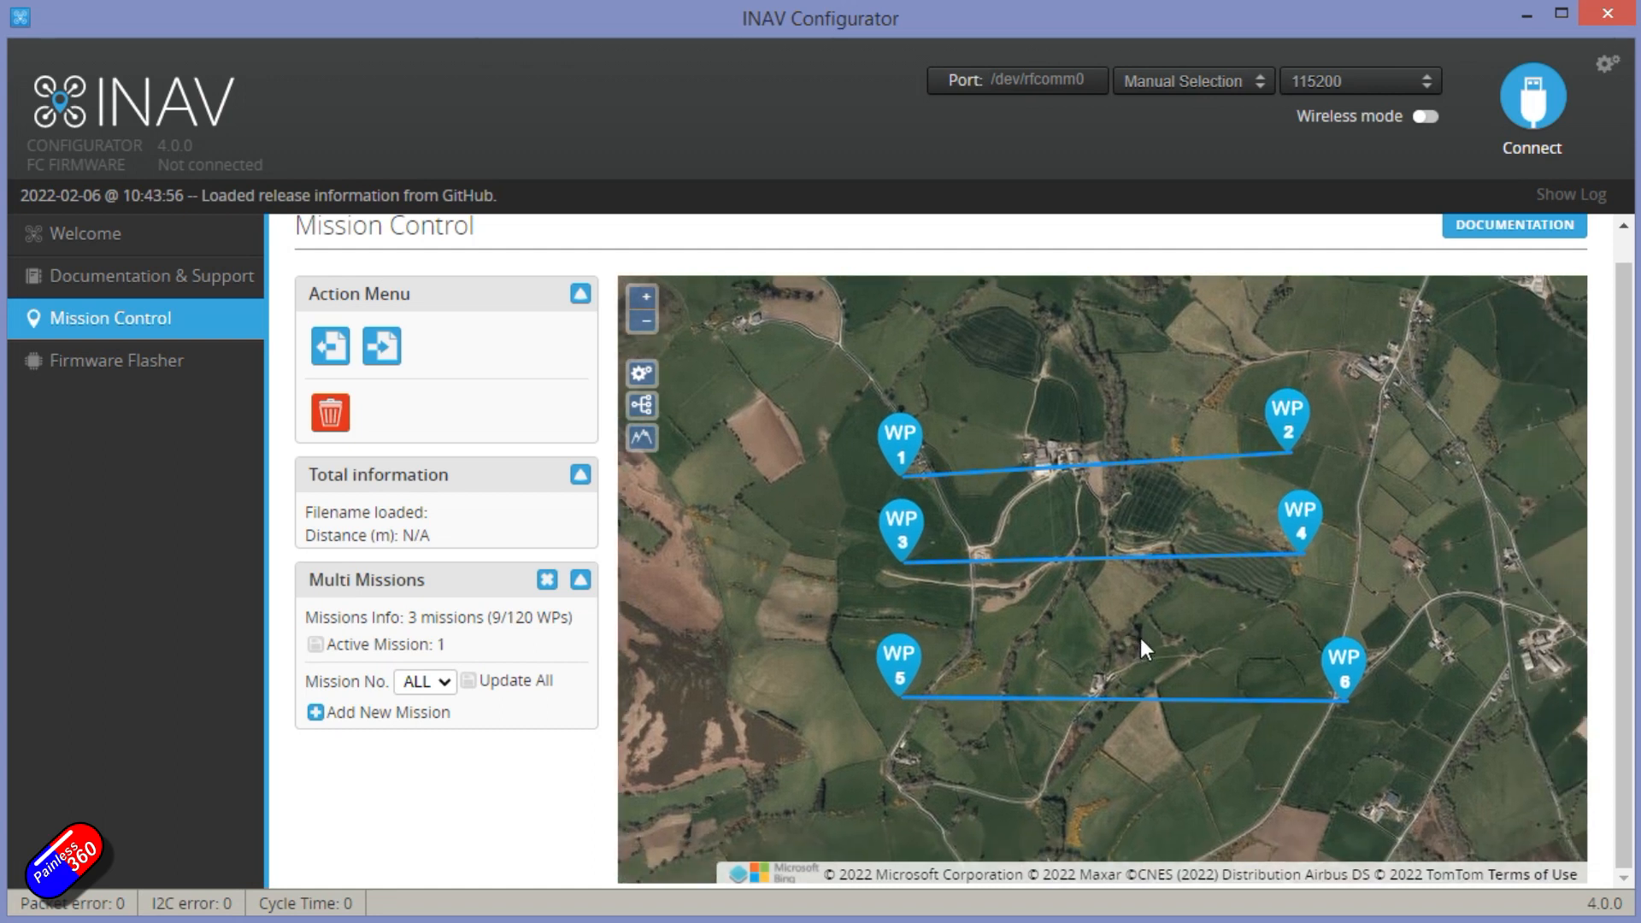
mouse_move(897, 534)
left_mouse_down()
mouse_move(896, 560)
mouse_move(909, 535)
left_mouse_up()
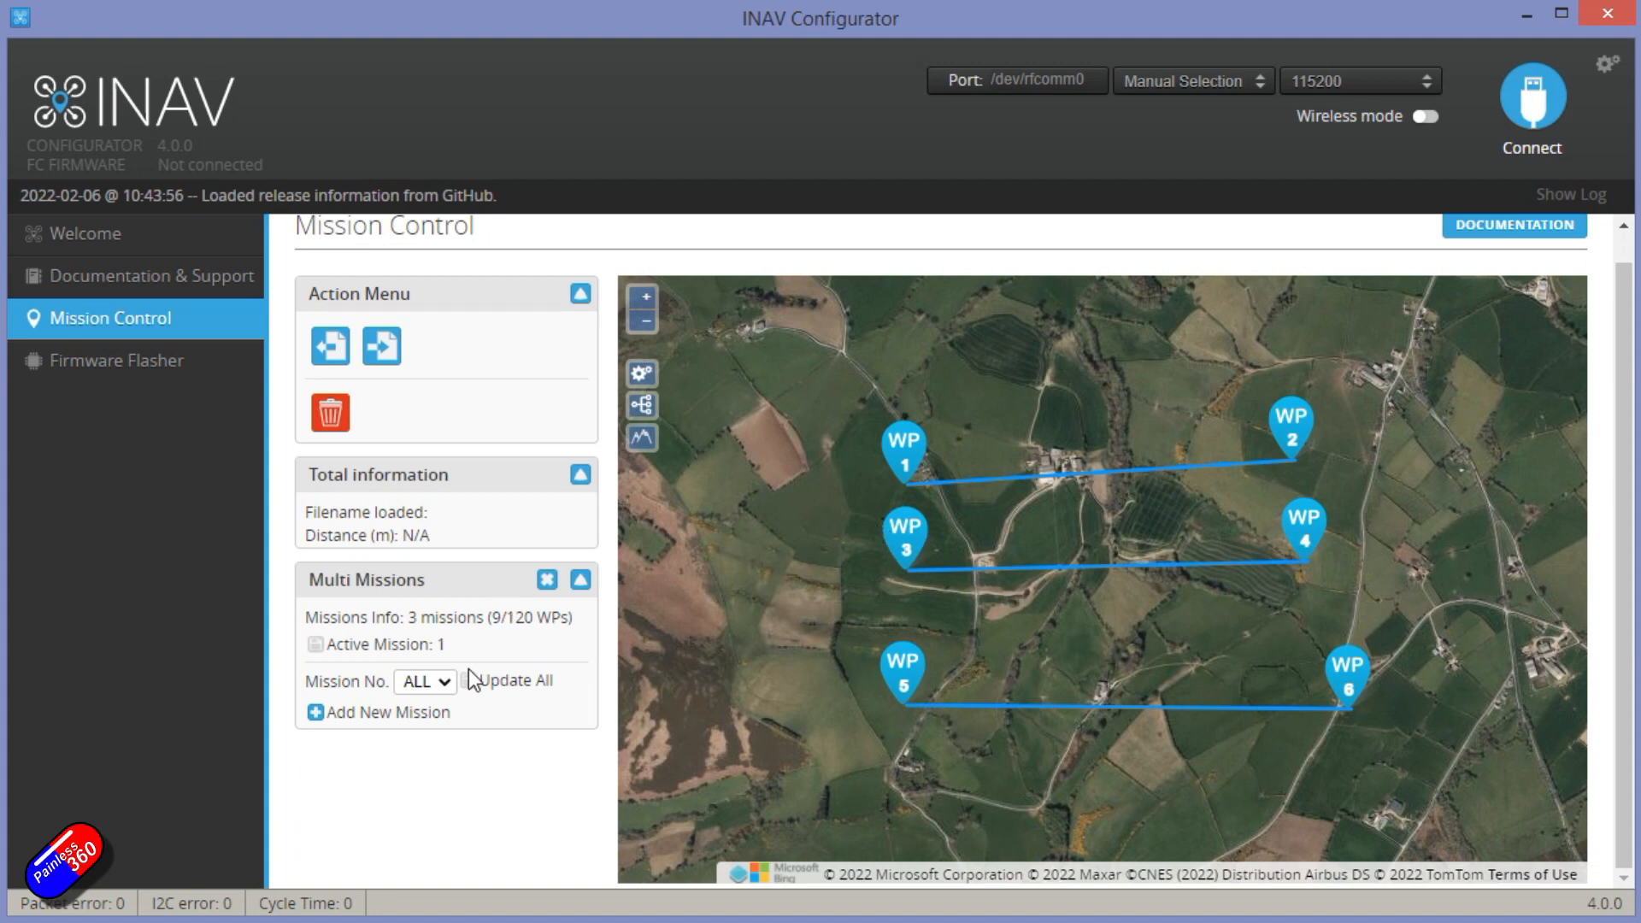
Display mission 2, shift both its waypoints slightly south so they are about 909 m apart, and update all missions
left_click(446, 684)
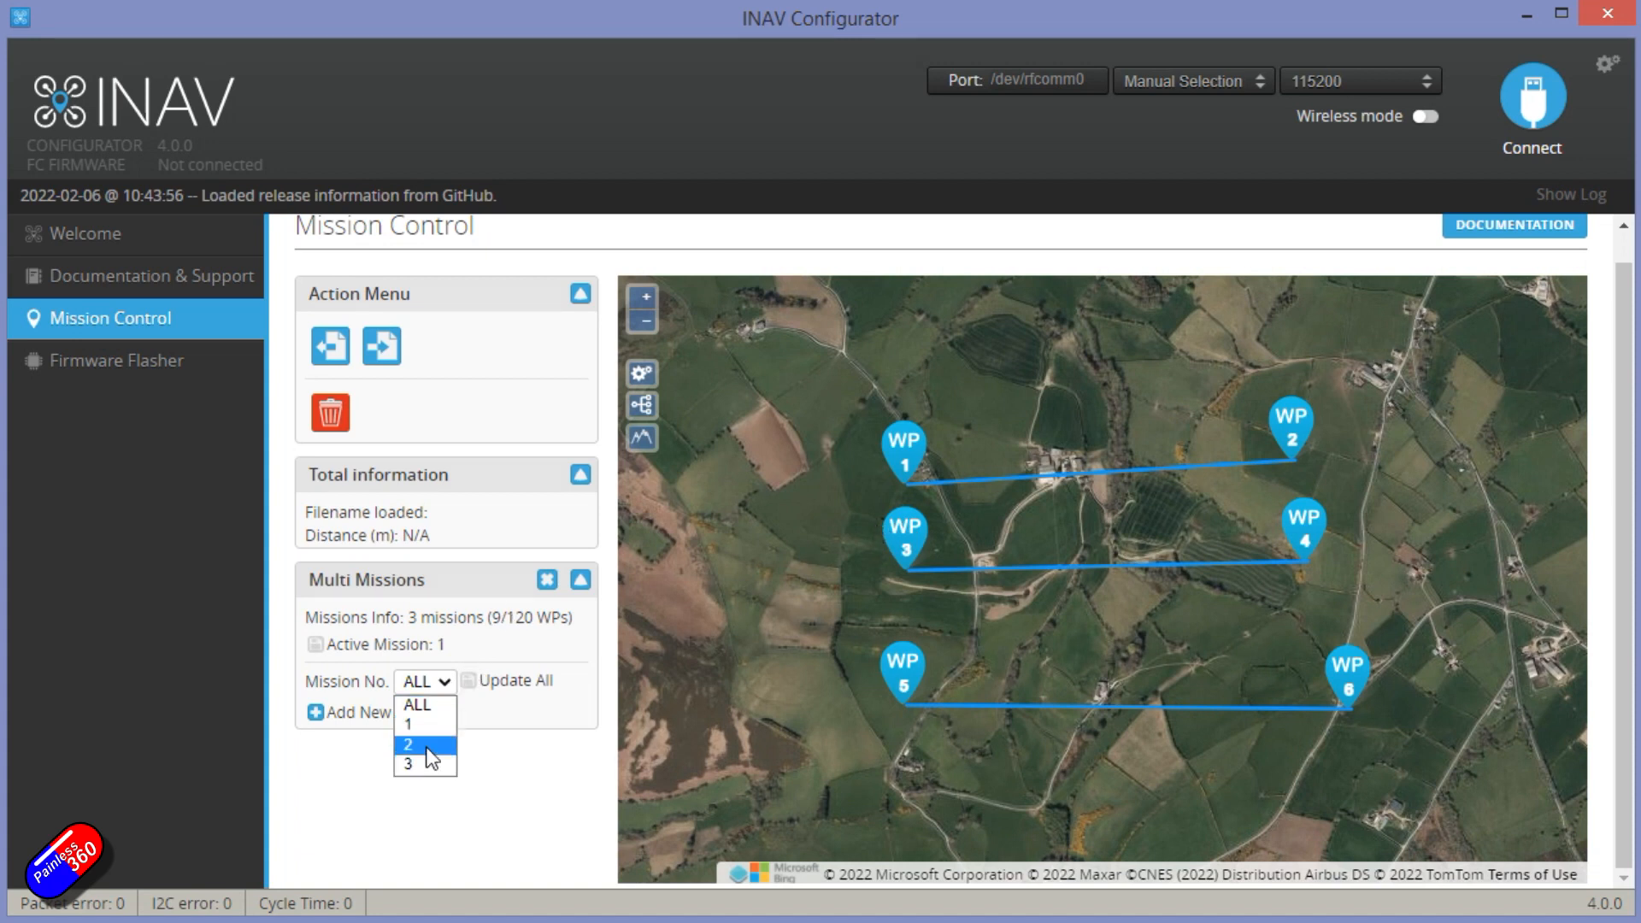
left_click(424, 745)
scroll(1111, 551, "up", 1)
scroll(1113, 551, "up", 1)
left_click_drag(1172, 640, 873, 444)
left_click_drag(762, 483, 746, 512)
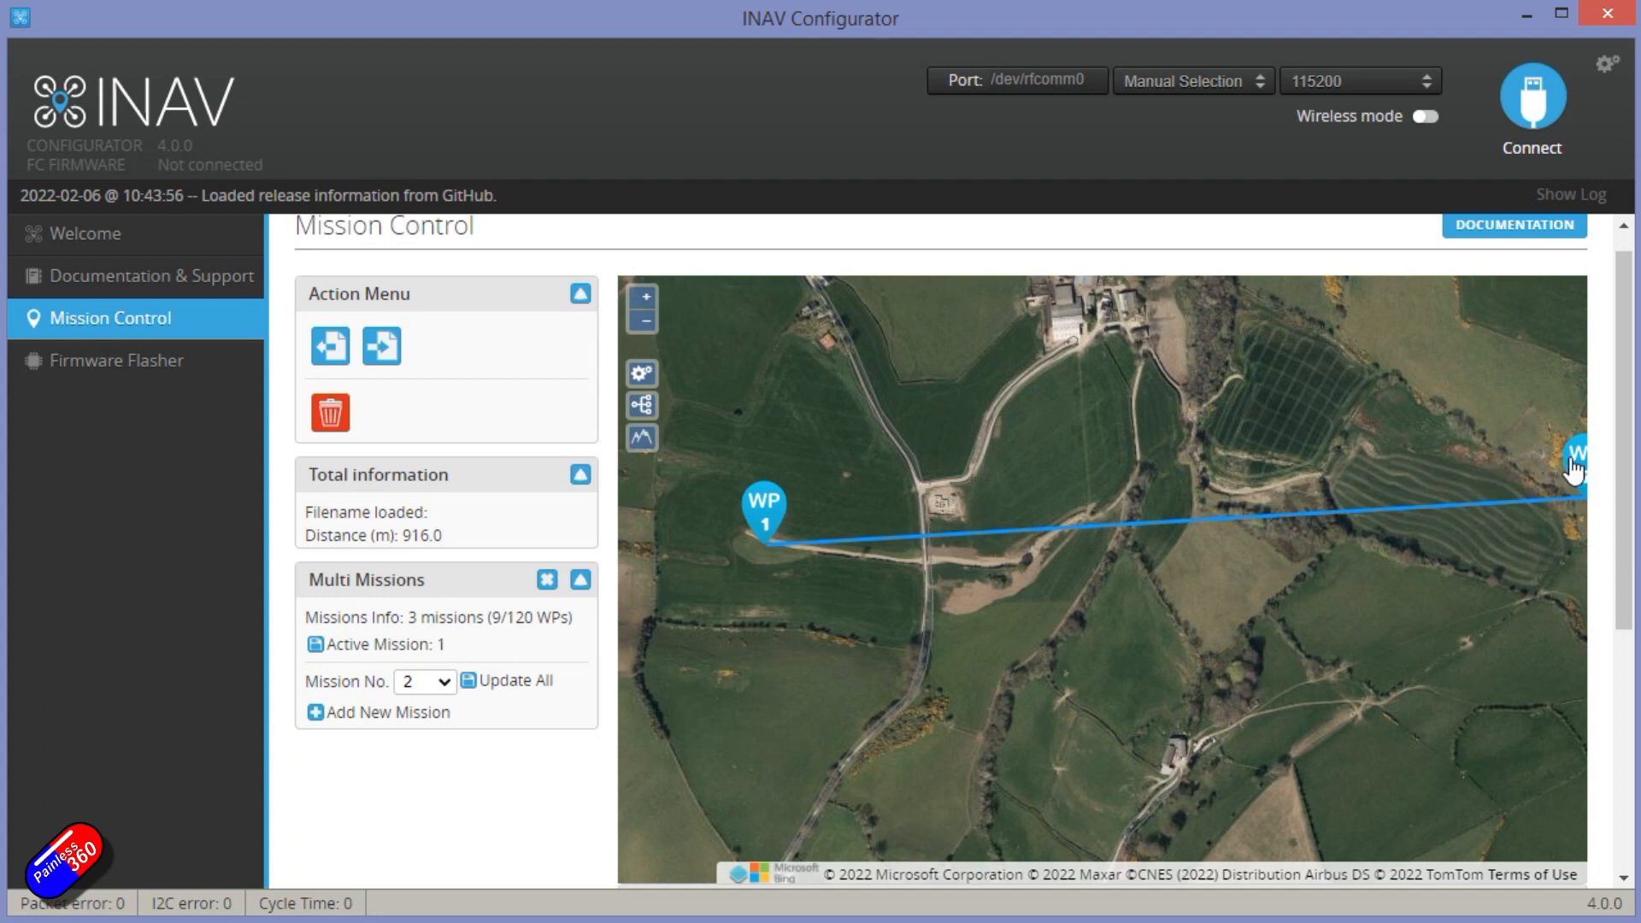
left_click_drag(1573, 469, 1572, 505)
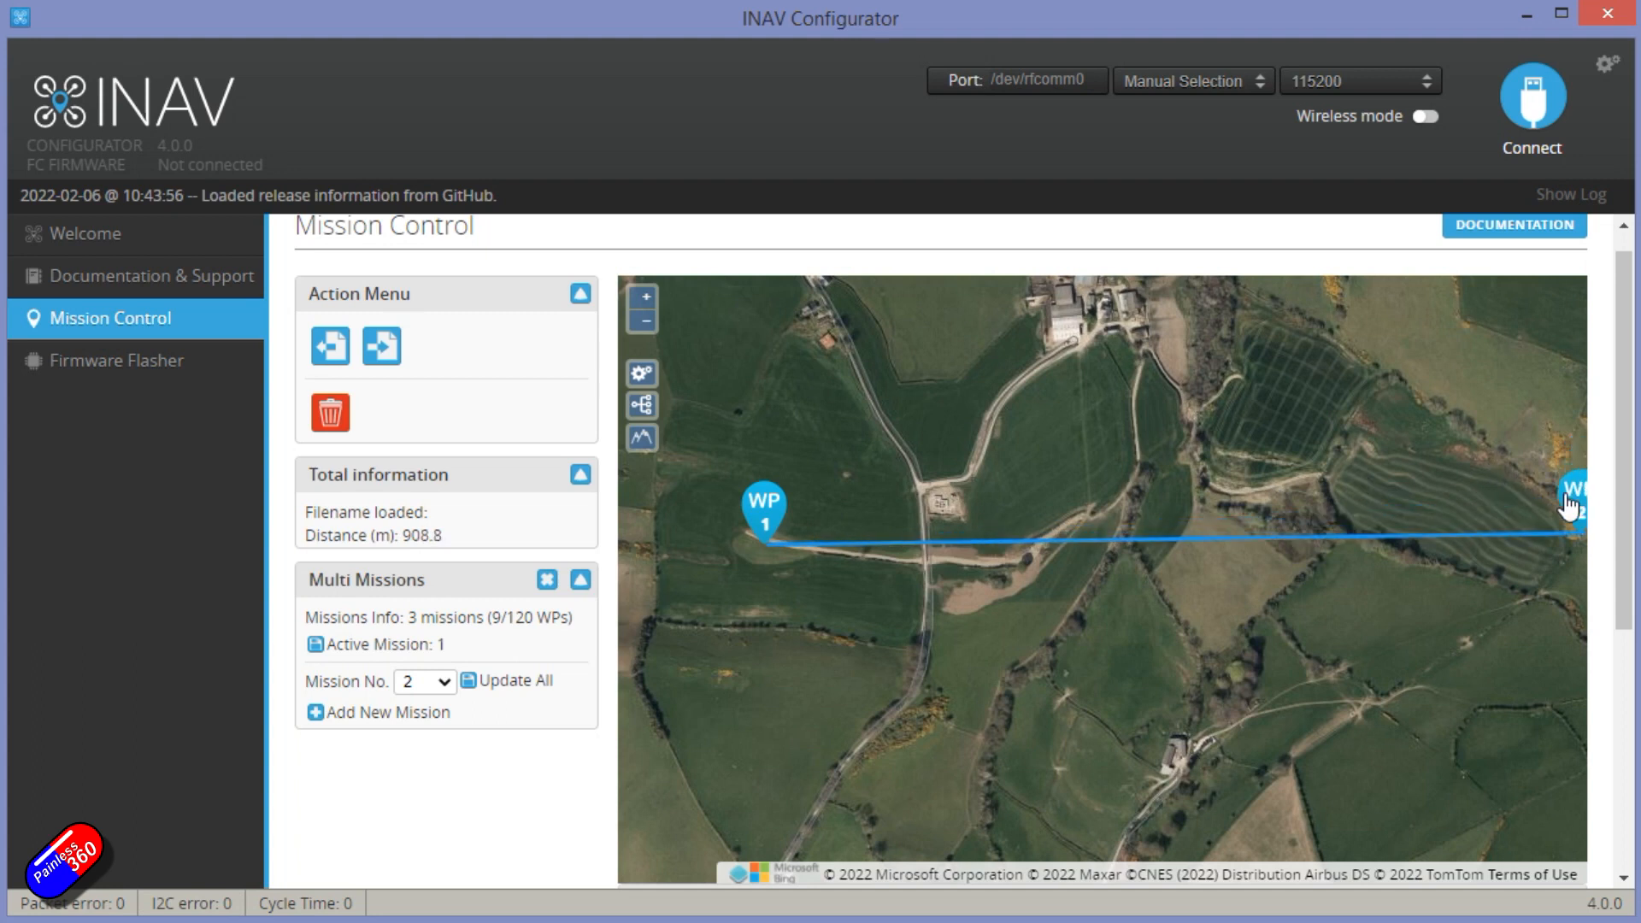
left_click(469, 682)
Examine the flight lines and waypoints of all three missions together on the map
left_click(449, 685)
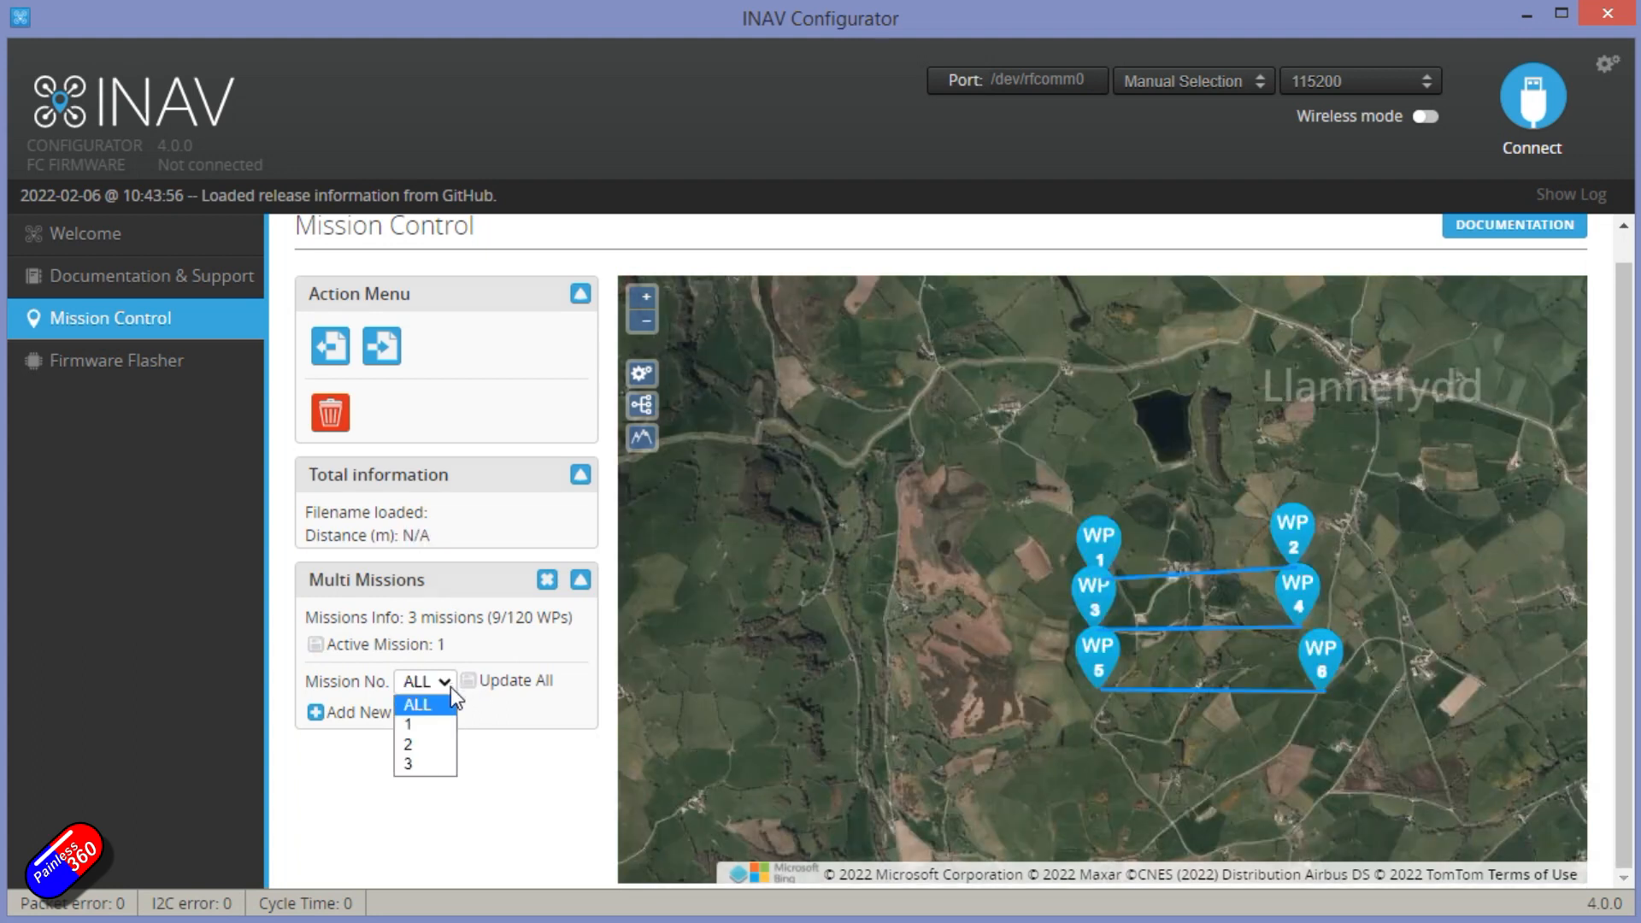
left_click(432, 706)
scroll(1172, 632, "up", 1)
left_click_drag(1172, 633, 1114, 597)
scroll(1115, 597, "down", 1)
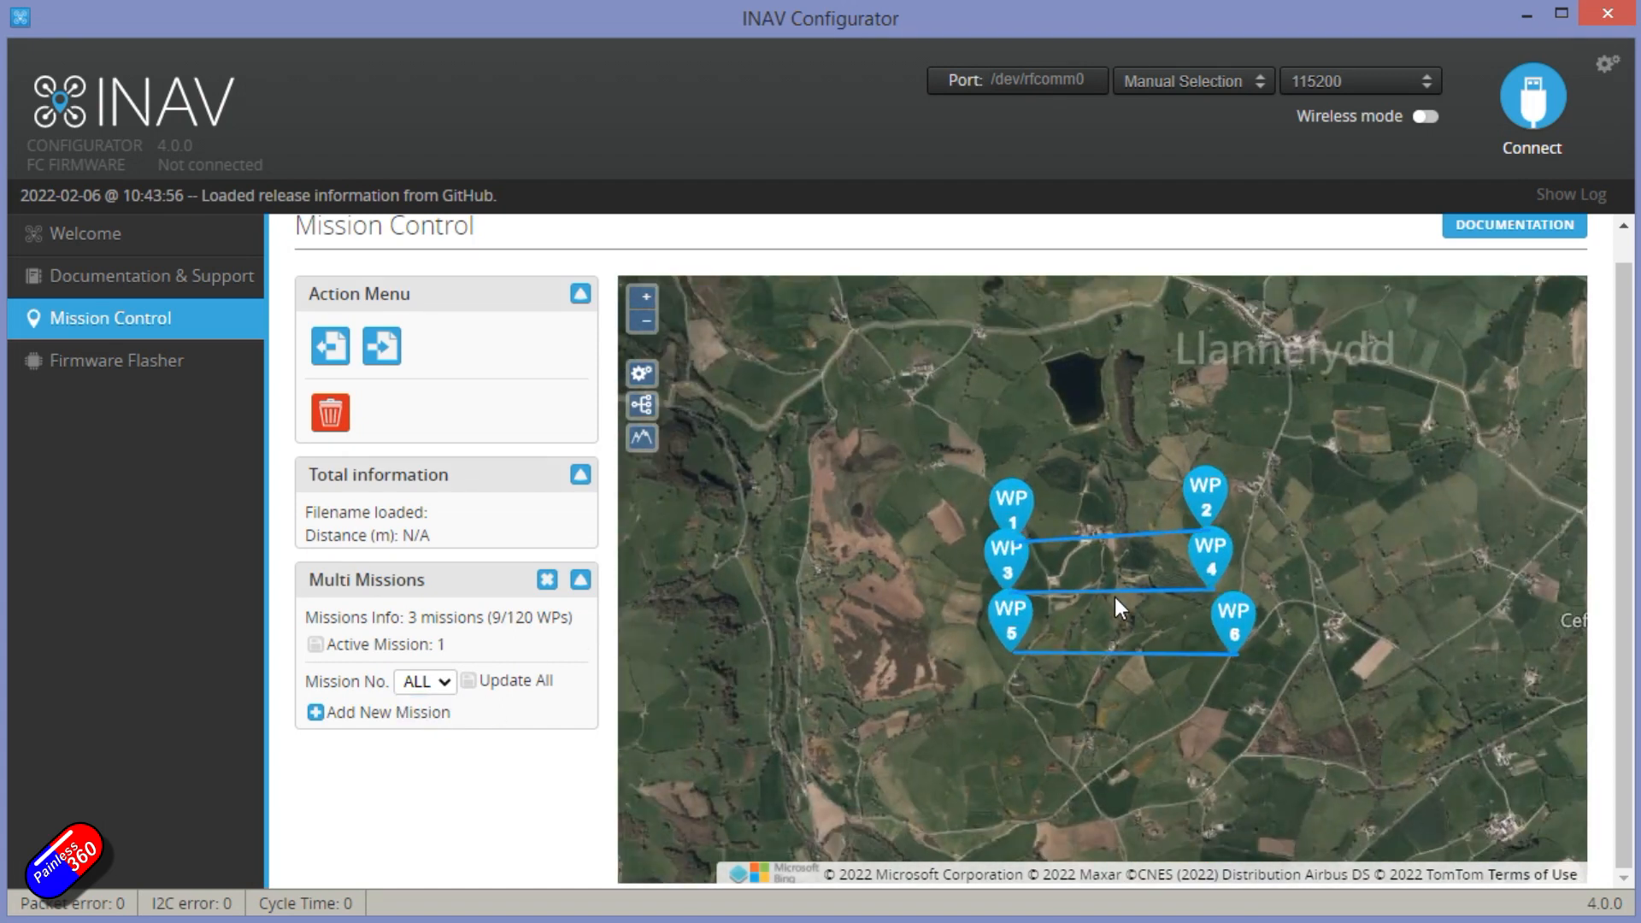
scroll(1114, 596, "up", 2)
scroll(1115, 596, "up", 1)
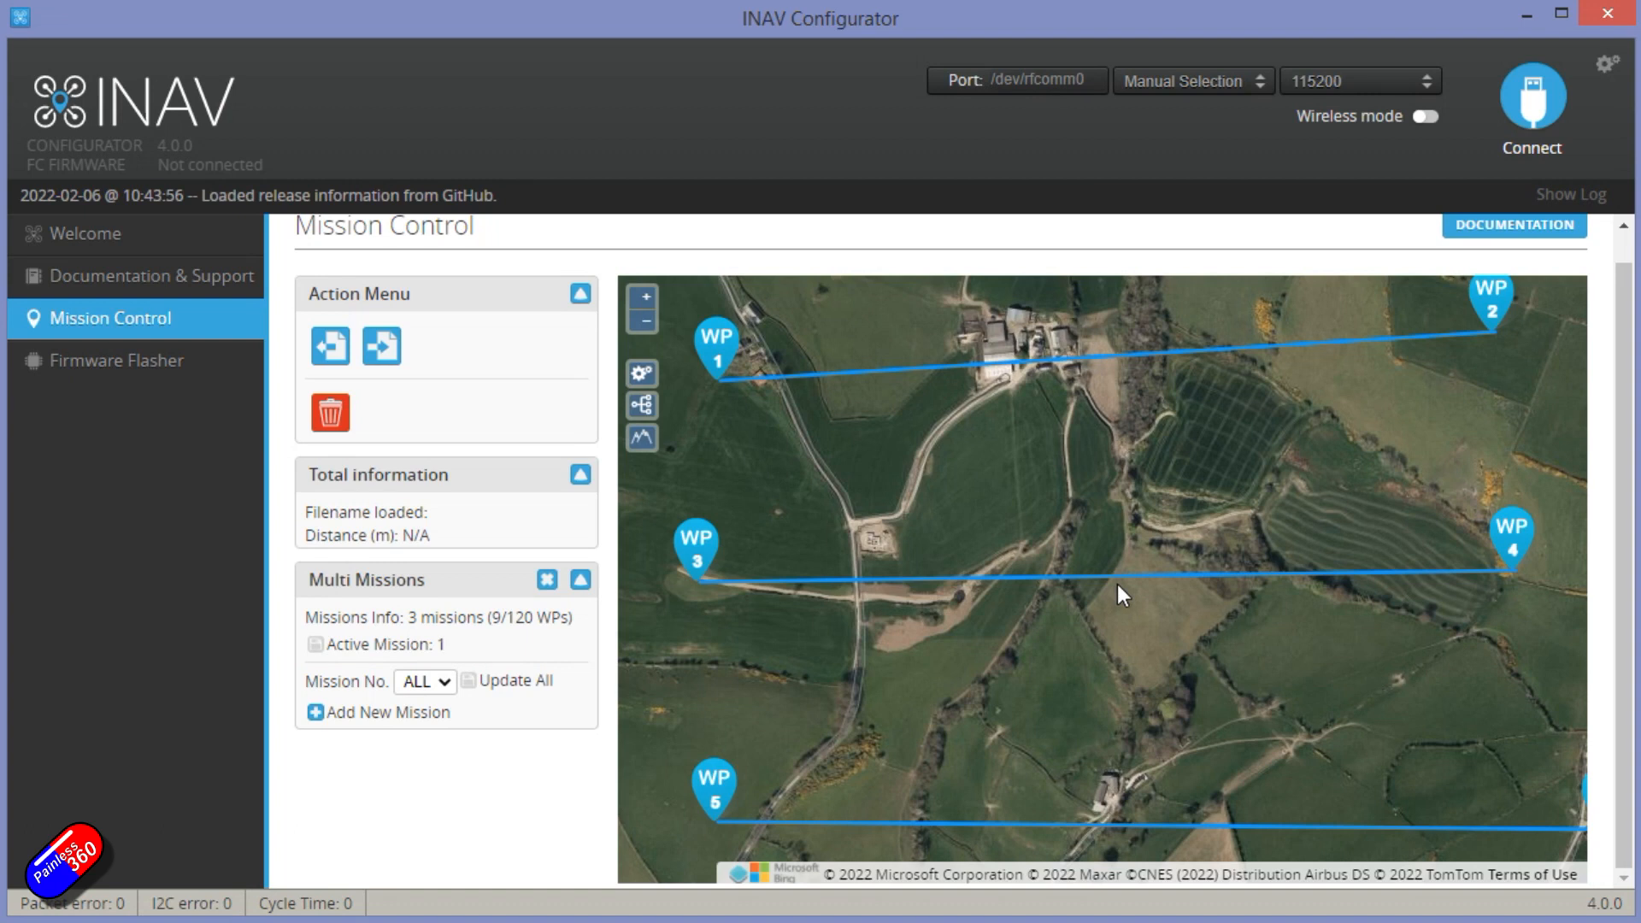
scroll(1119, 584, "down", 1)
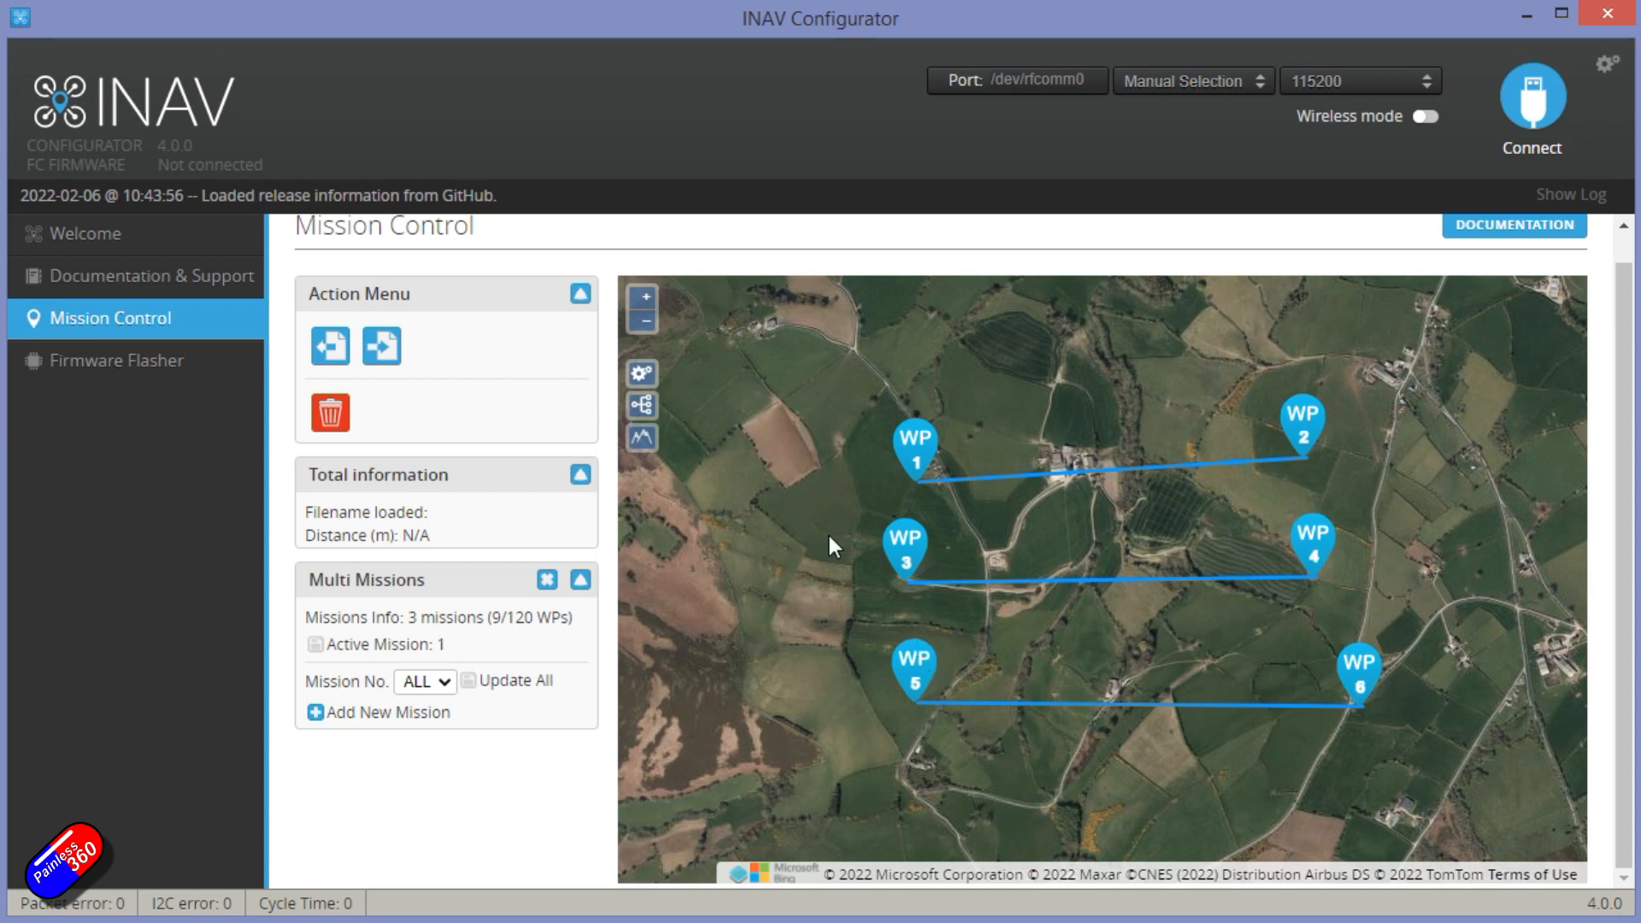
Save all three missions to a file named mission.mission
left_click_drag(495, 623, 527, 625)
left_click_drag(413, 624, 418, 627)
left_click(384, 350)
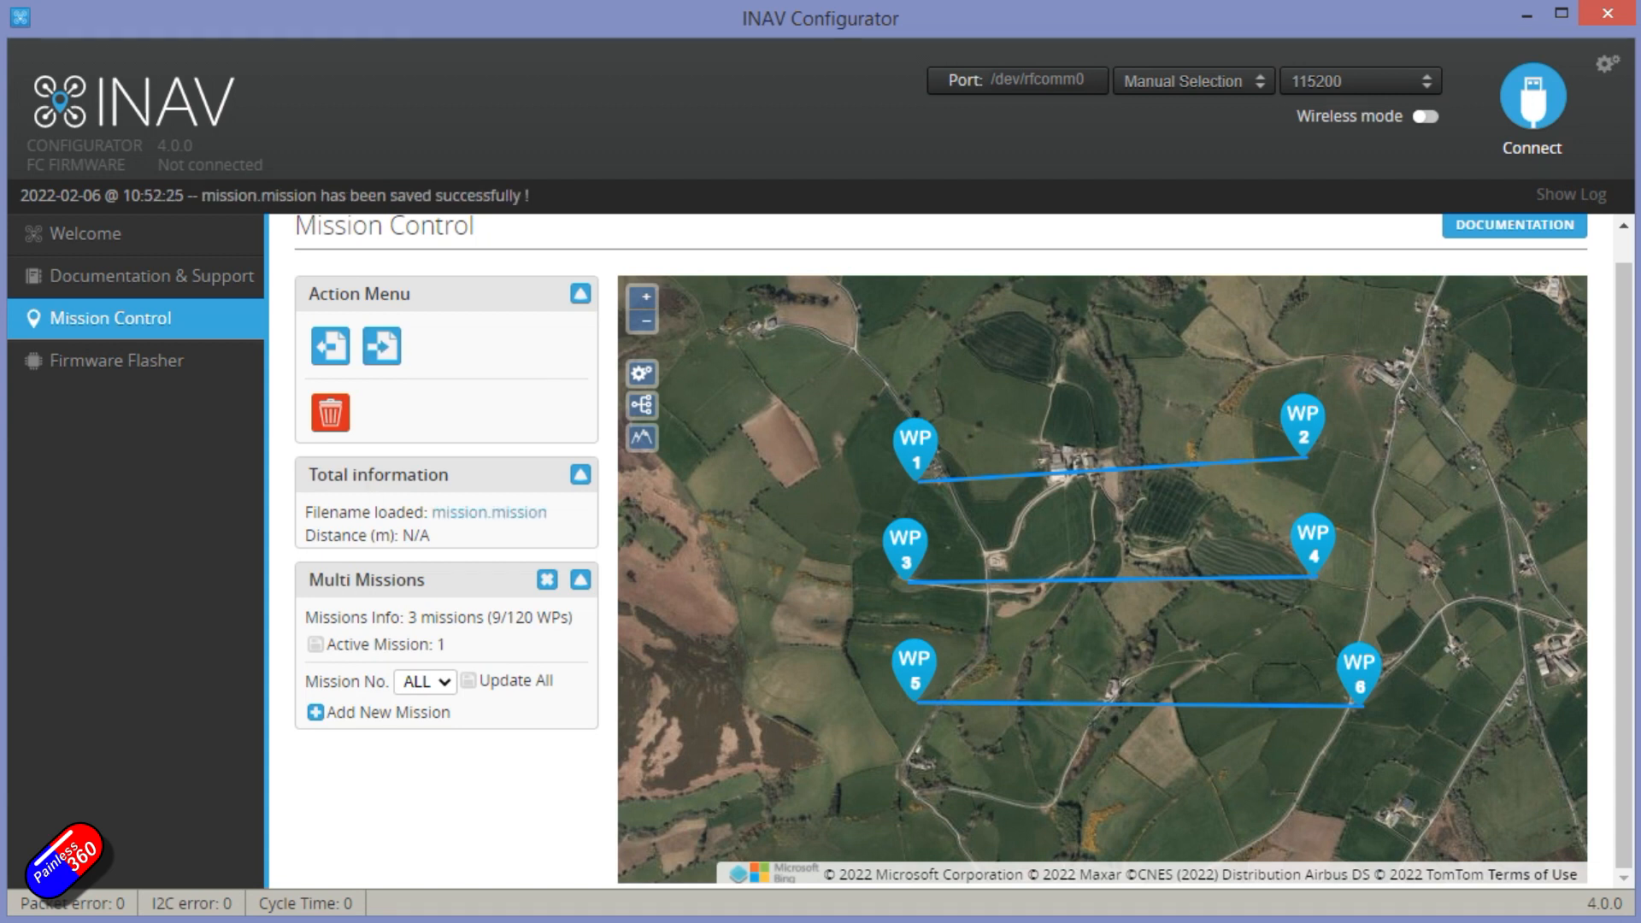
Switch to mission.mission in Notepad and put the XML declaration, mission, version and mwp tags on separate lines
key("alt+Tab")
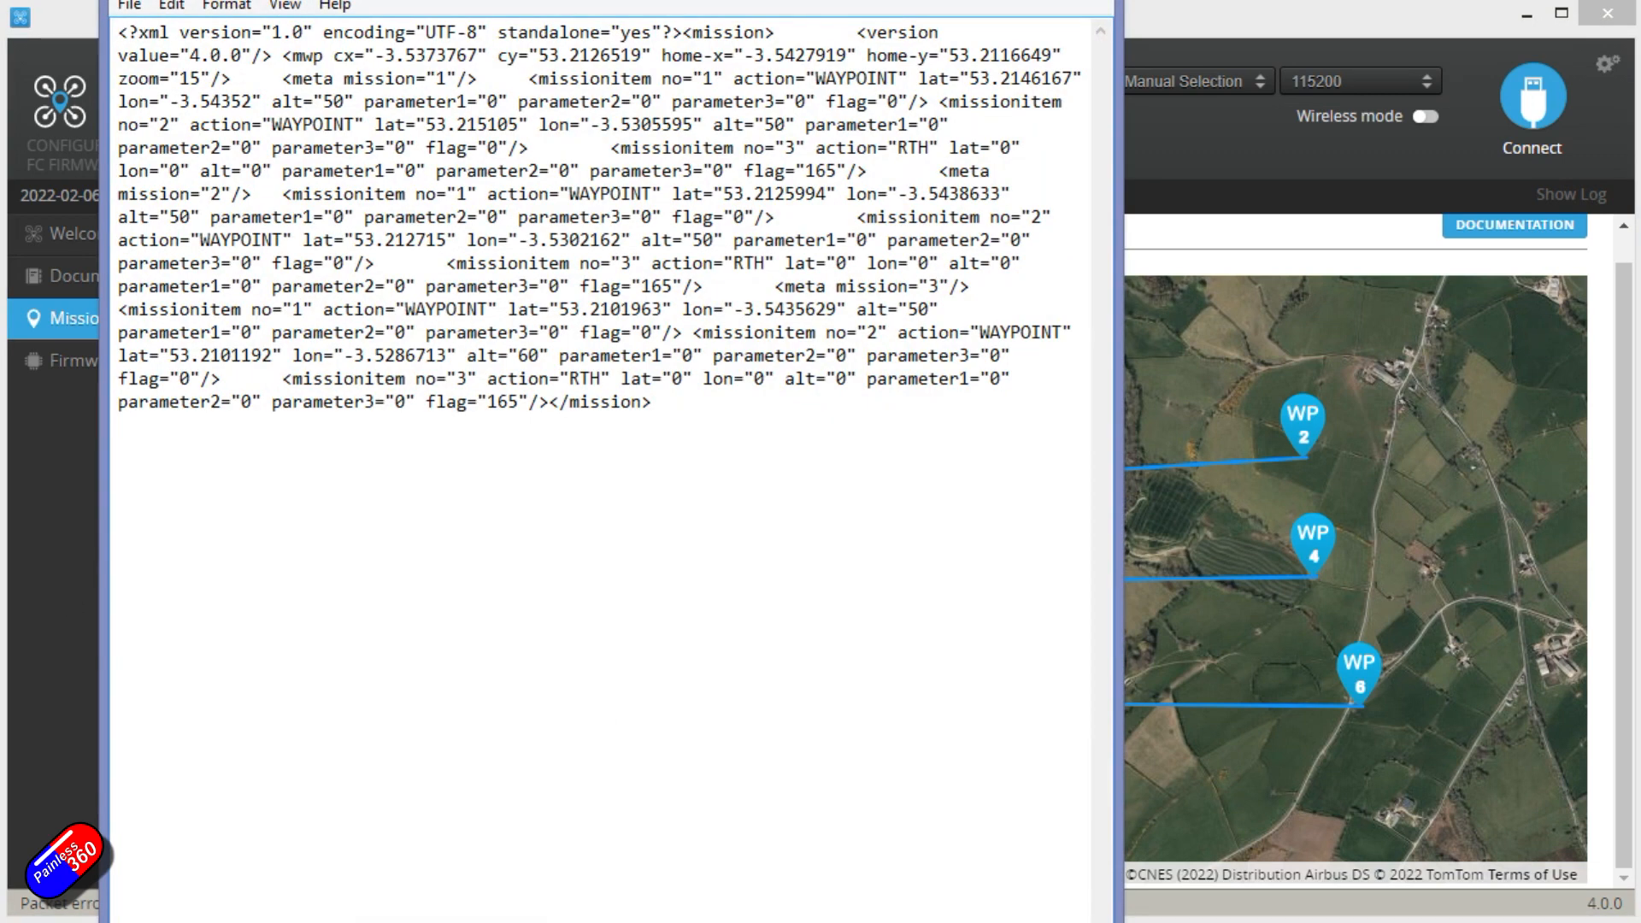
left_click_drag(740, 0, 1038, 72)
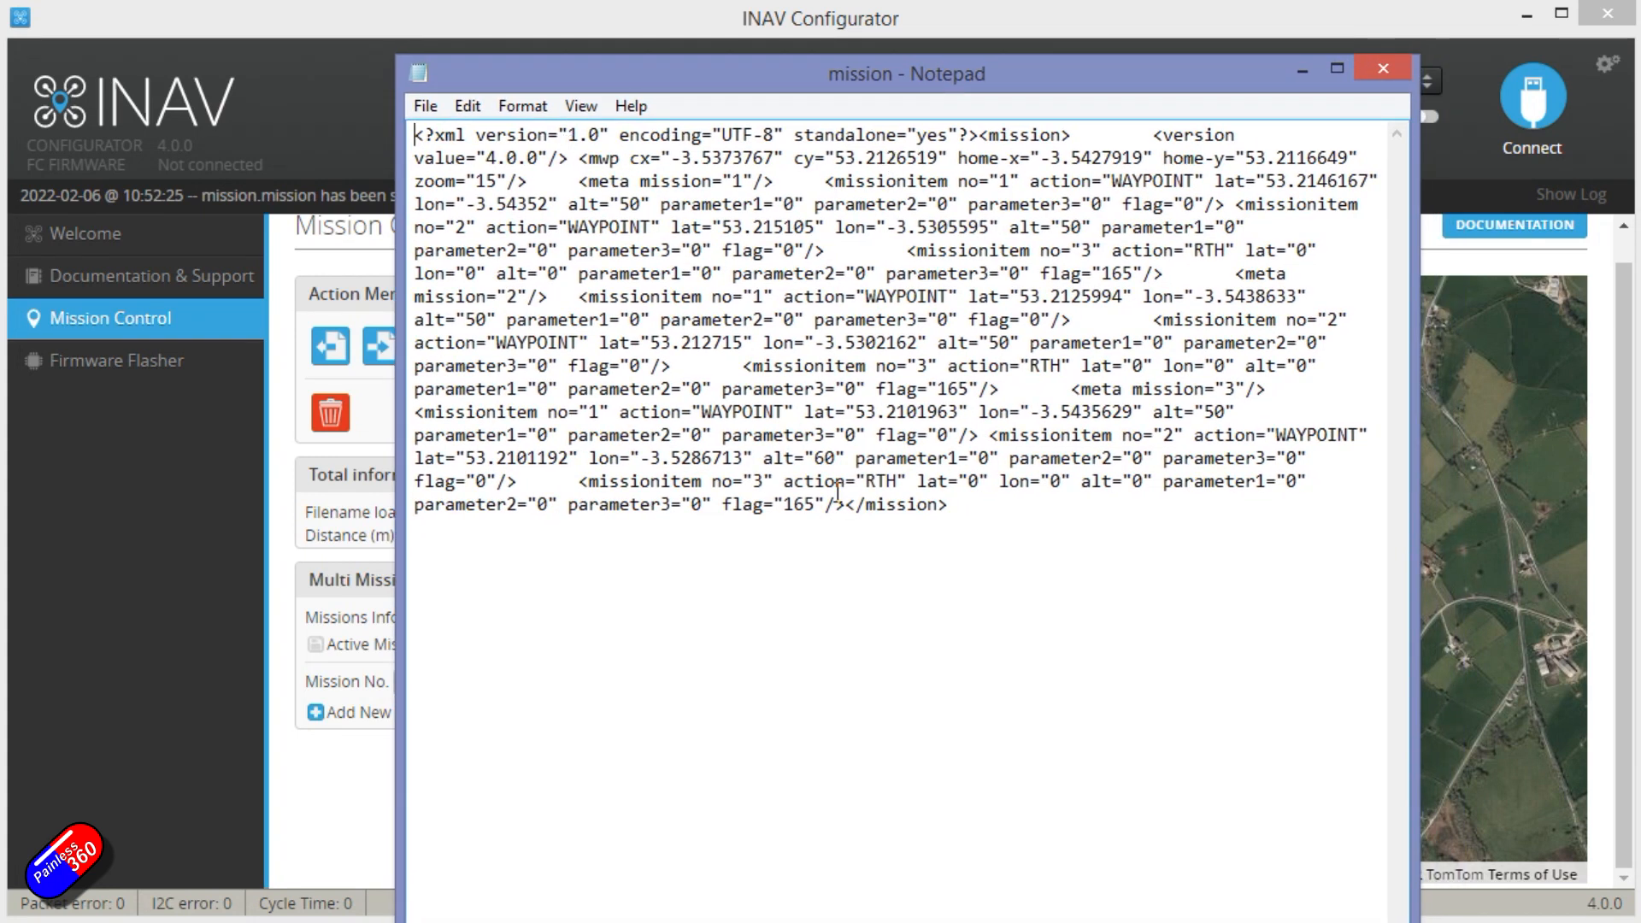
left_click(979, 136)
key("Return")
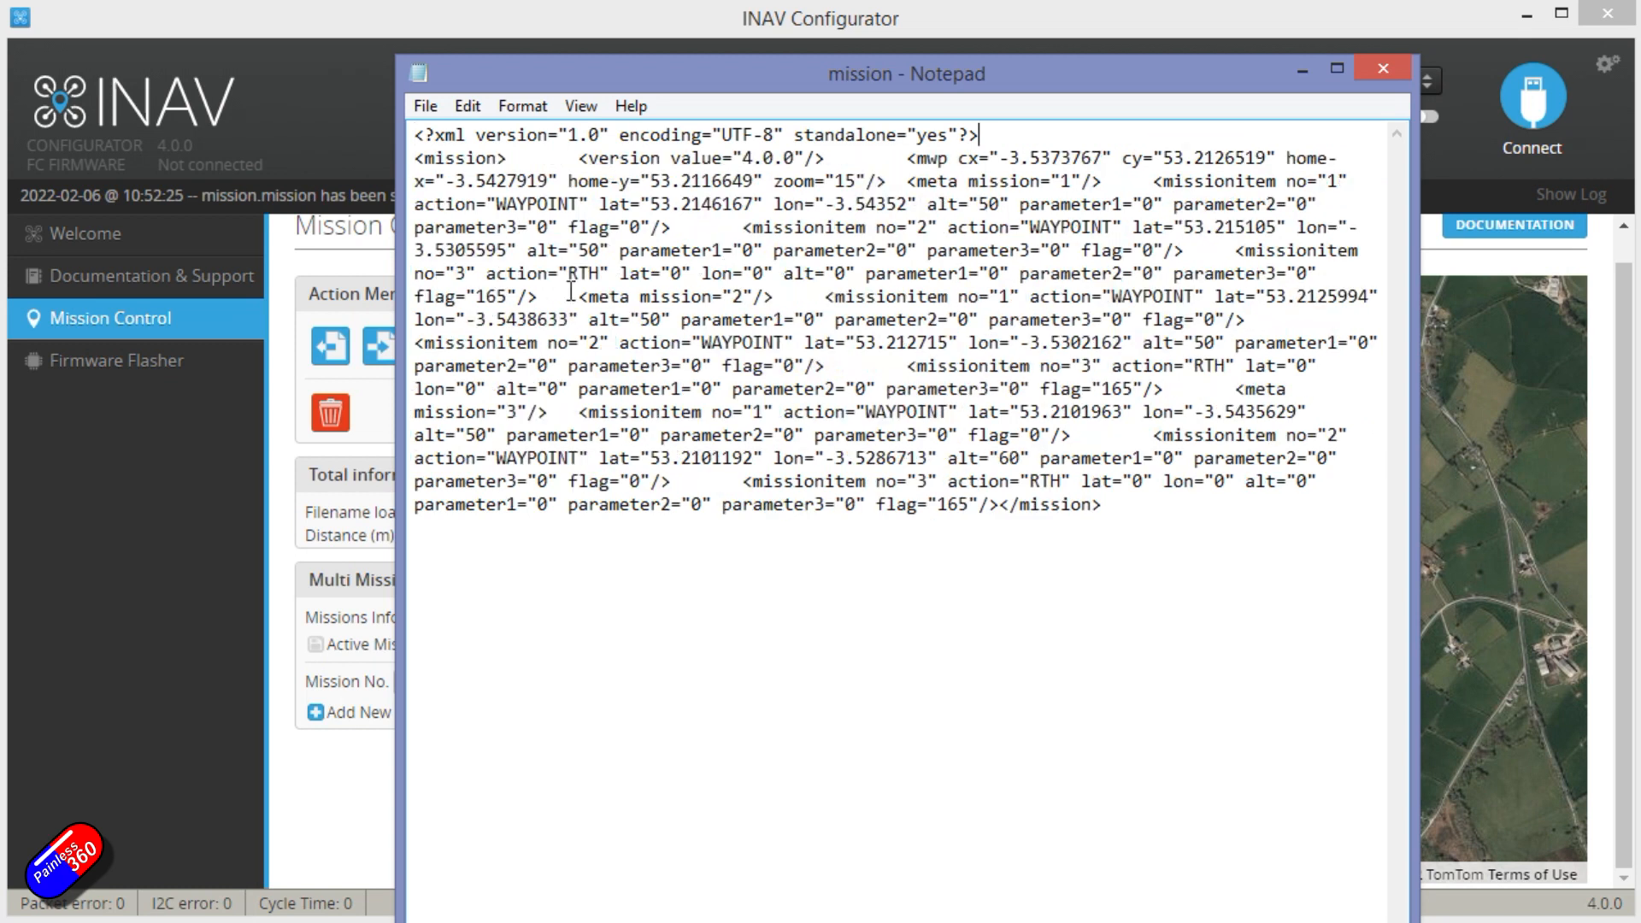
left_click(586, 159)
key("Return")
left_click(740, 181)
key("Return")
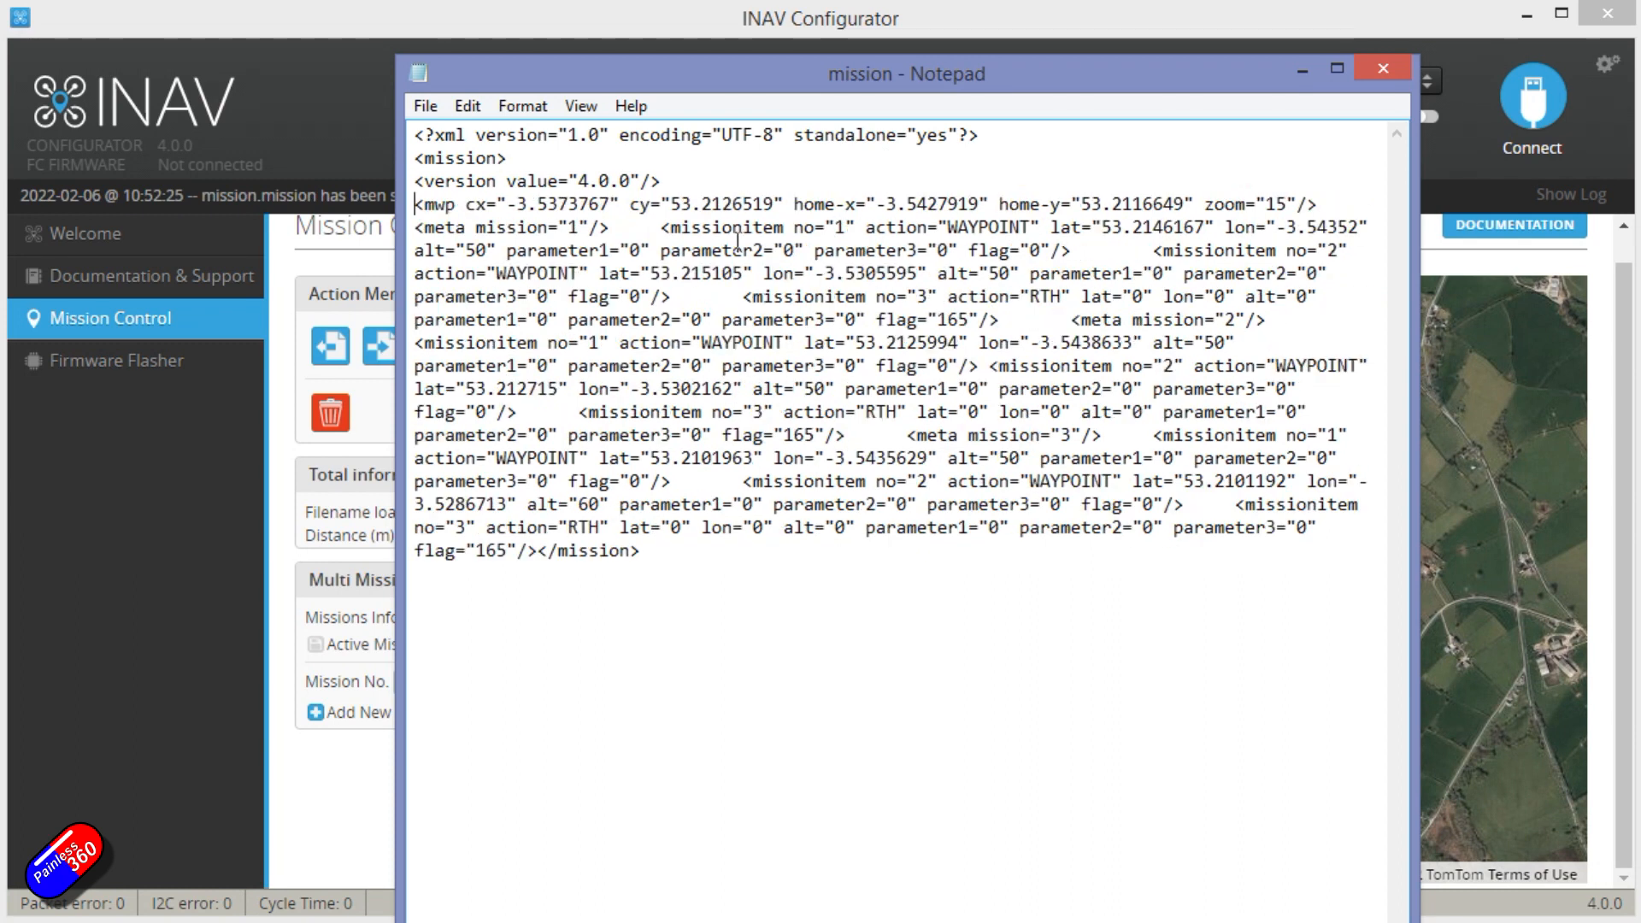
Put every meta mission tag and mission item on its own line, with a blank line before each mission block
left_click(660, 228)
key("Return")
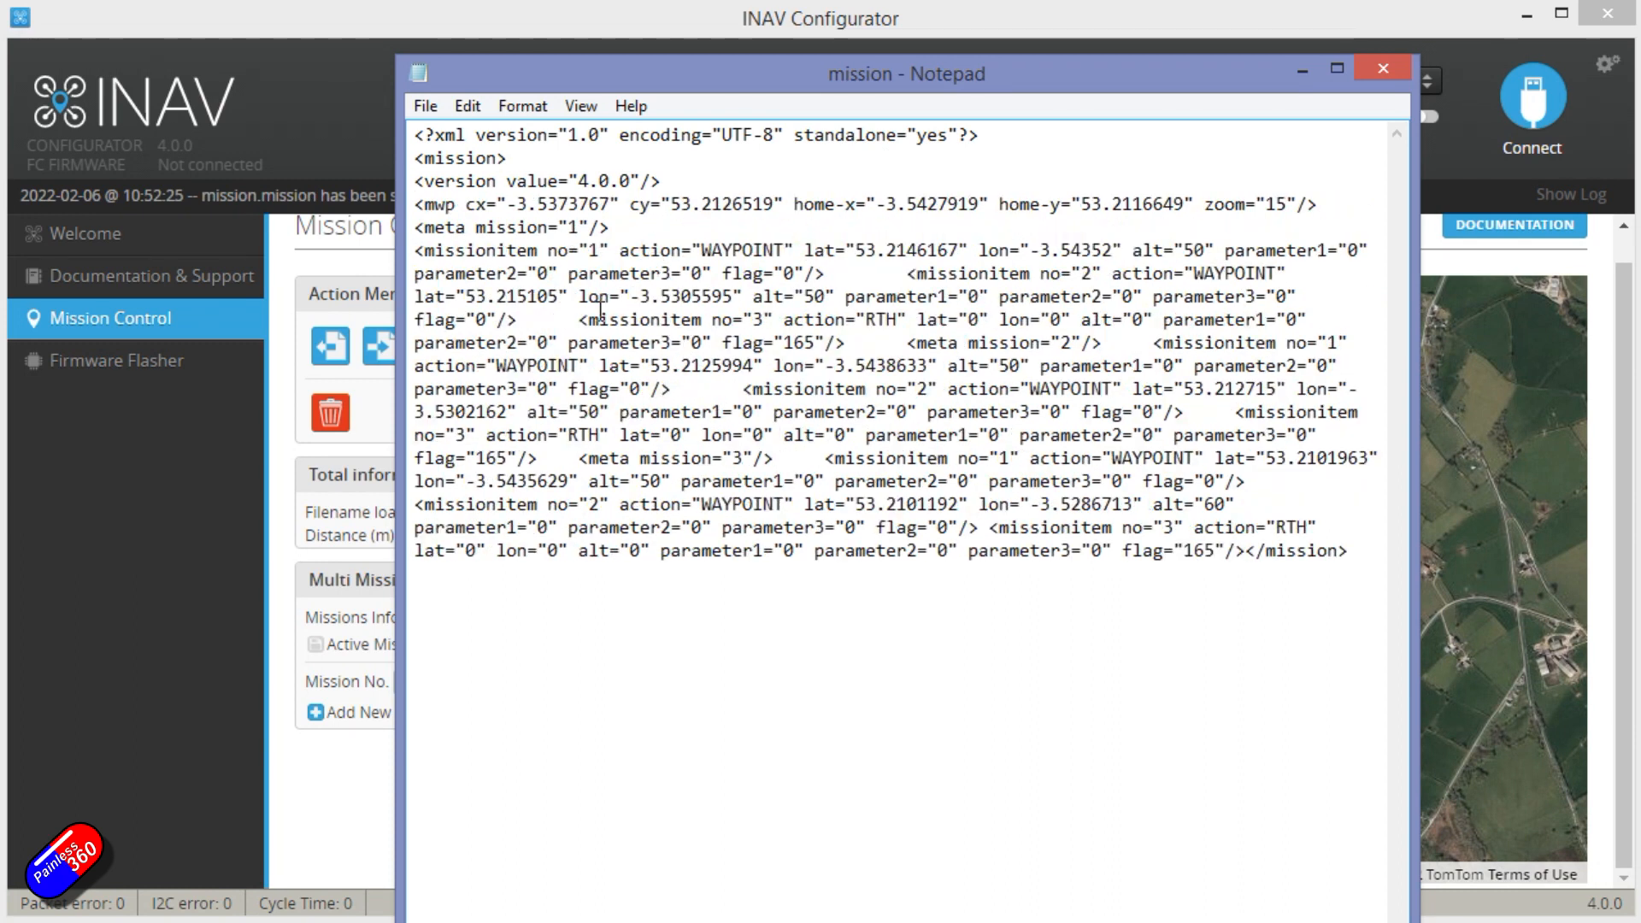
left_click(580, 320)
key("Return")
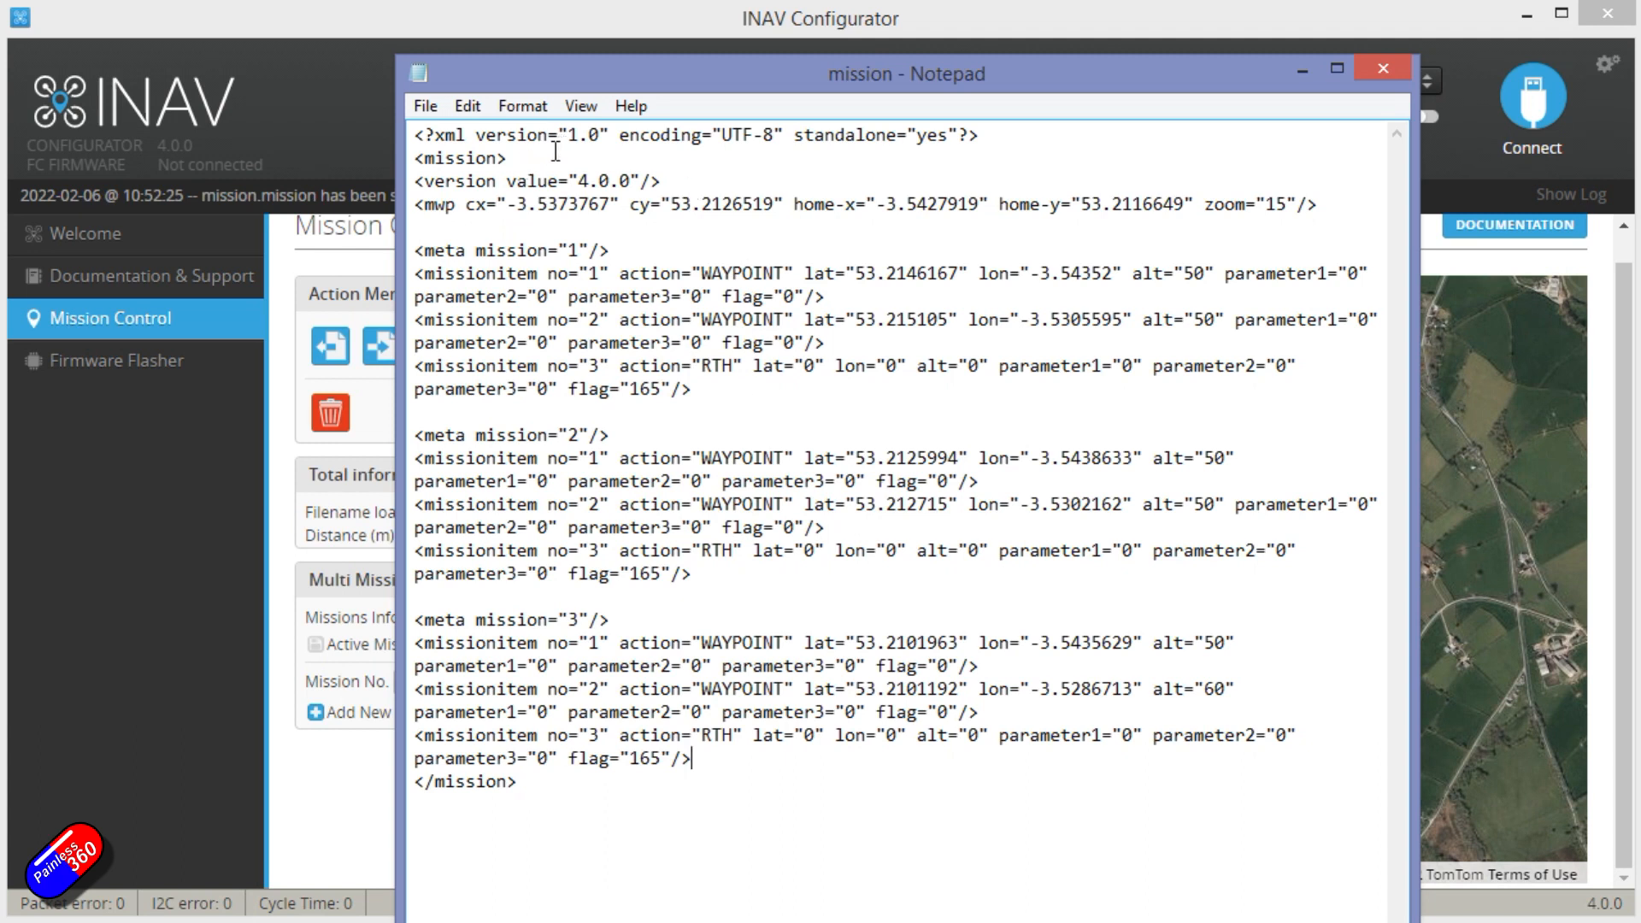
Examine the file header's XML version, INAV version, map centre, home coordinates and zoom attribute
left_click_drag(448, 140, 675, 139)
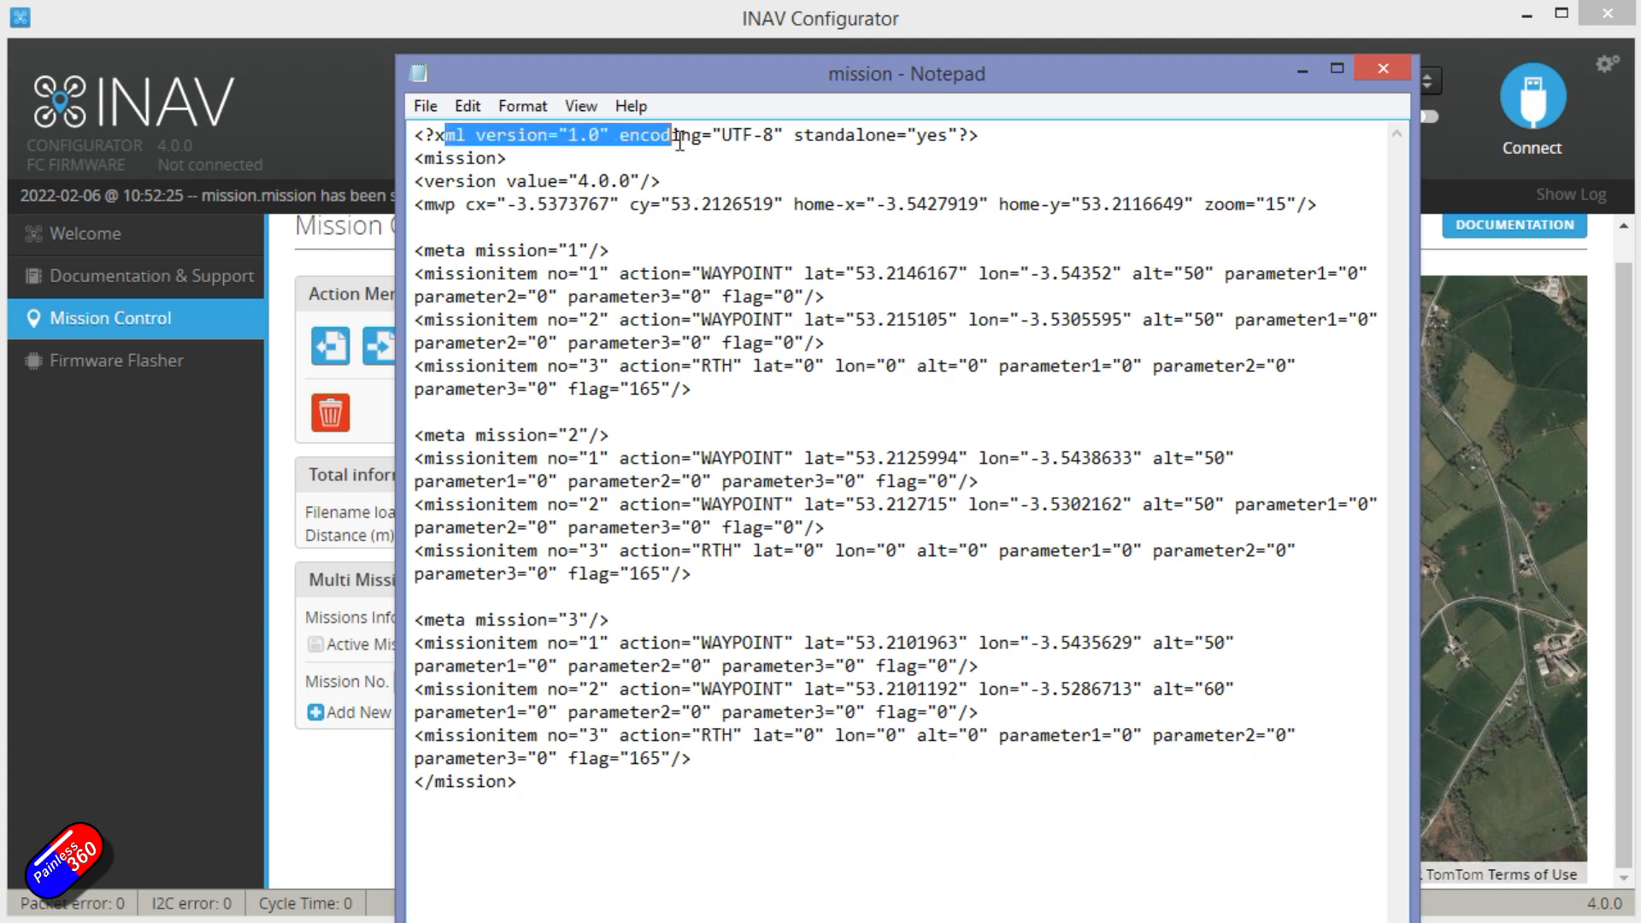
left_click(748, 152)
left_click_drag(568, 181, 625, 189)
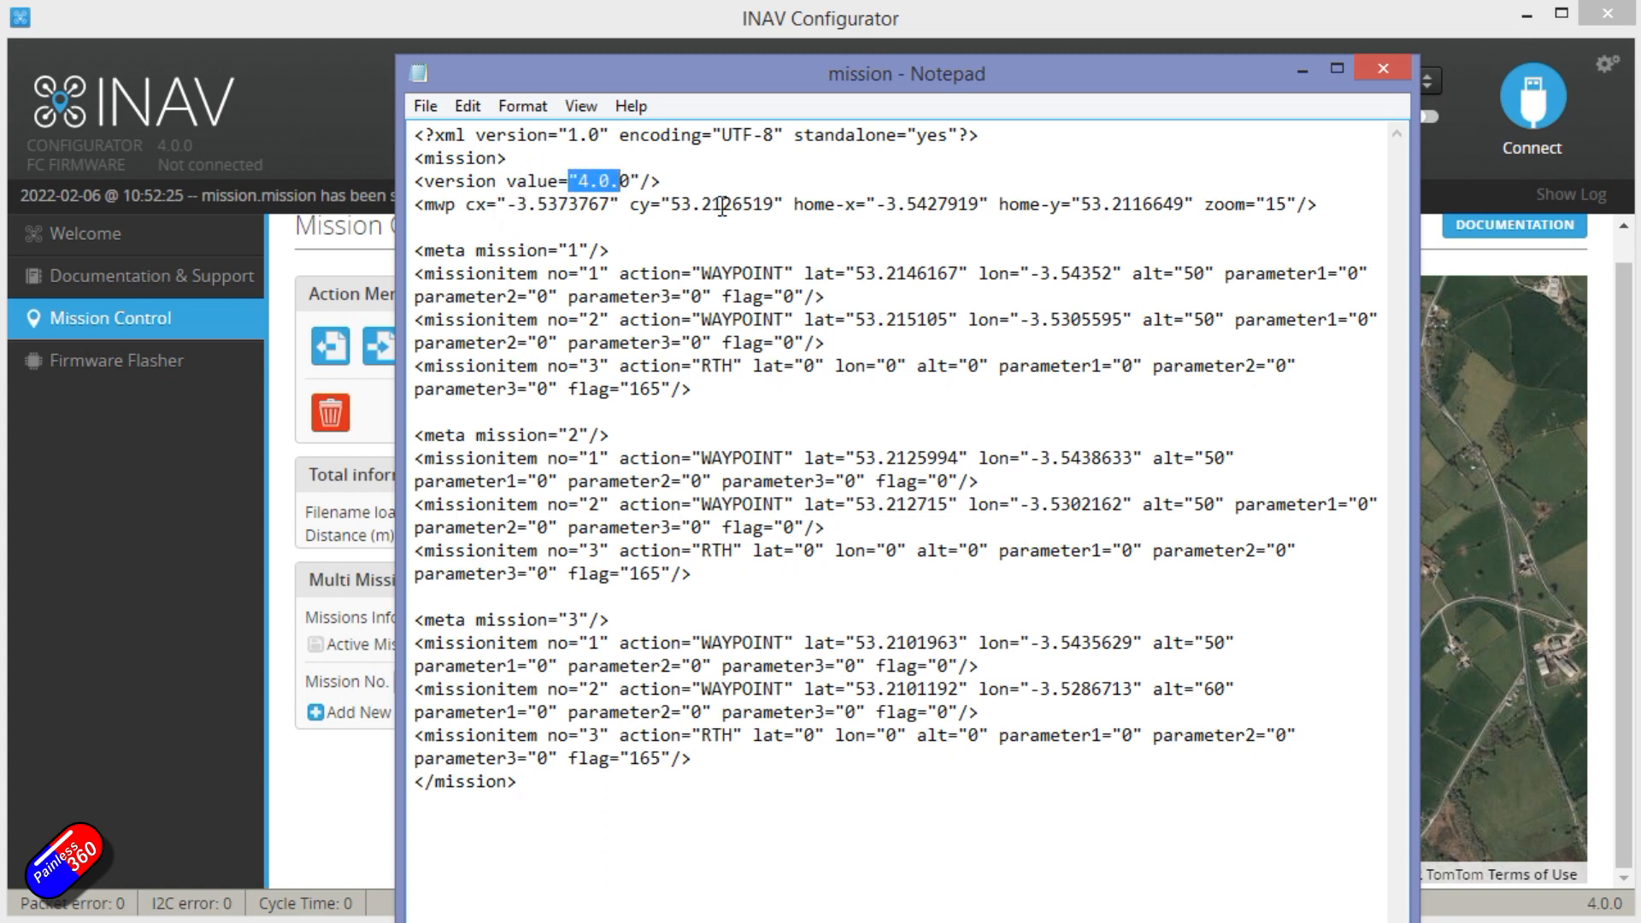
left_click_drag(874, 205, 1197, 205)
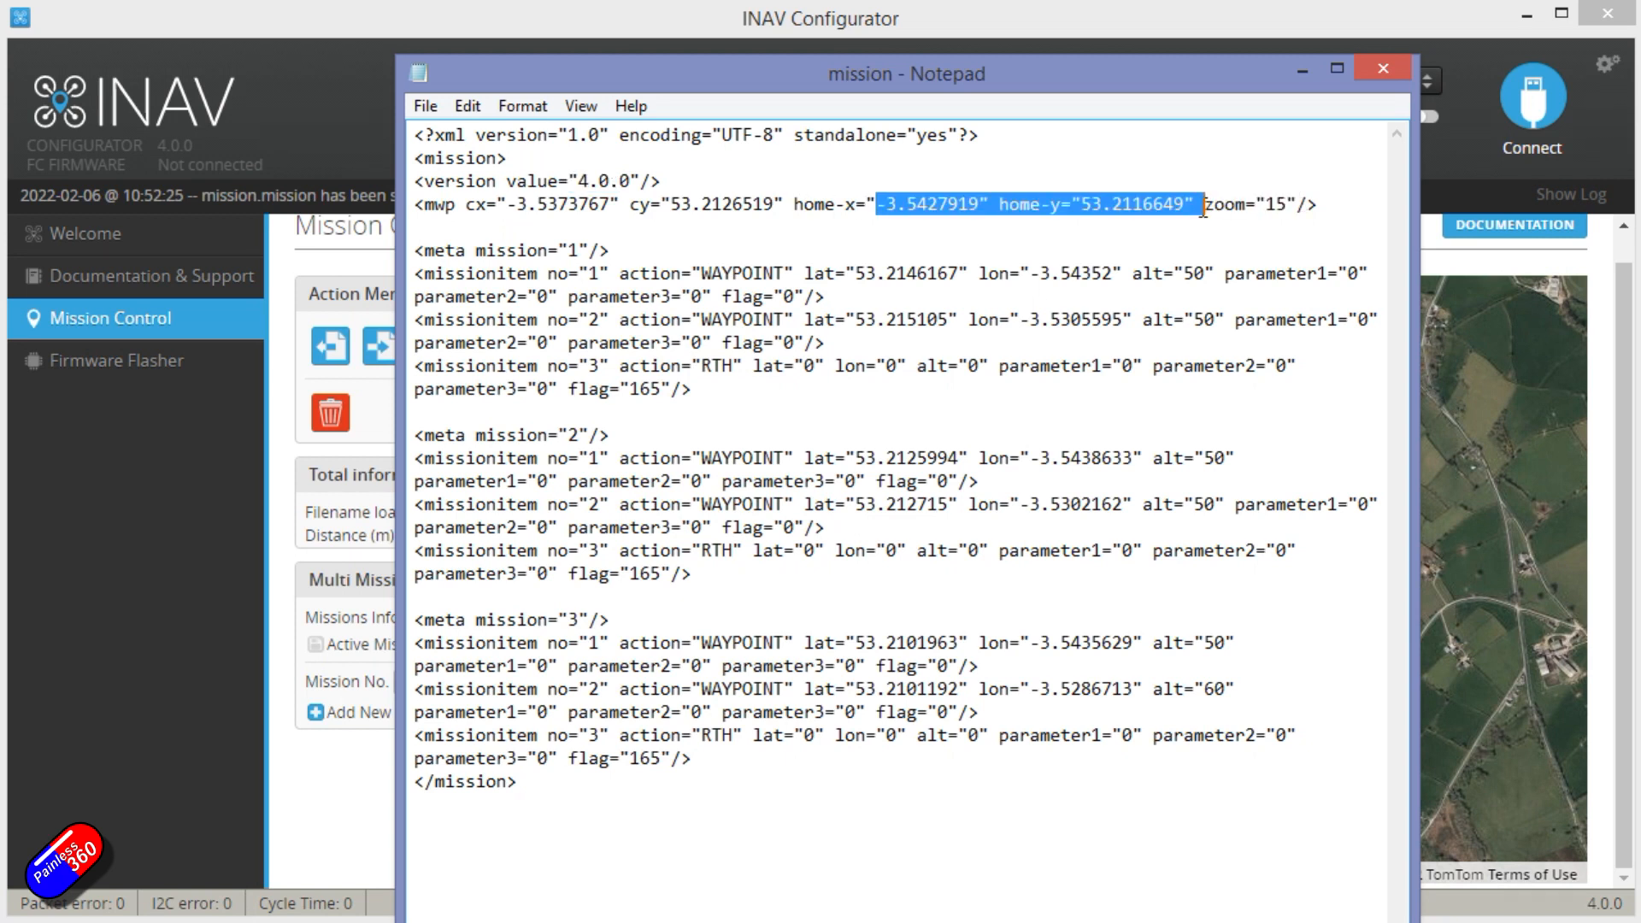
left_click(518, 206)
left_click_drag(517, 205, 774, 205)
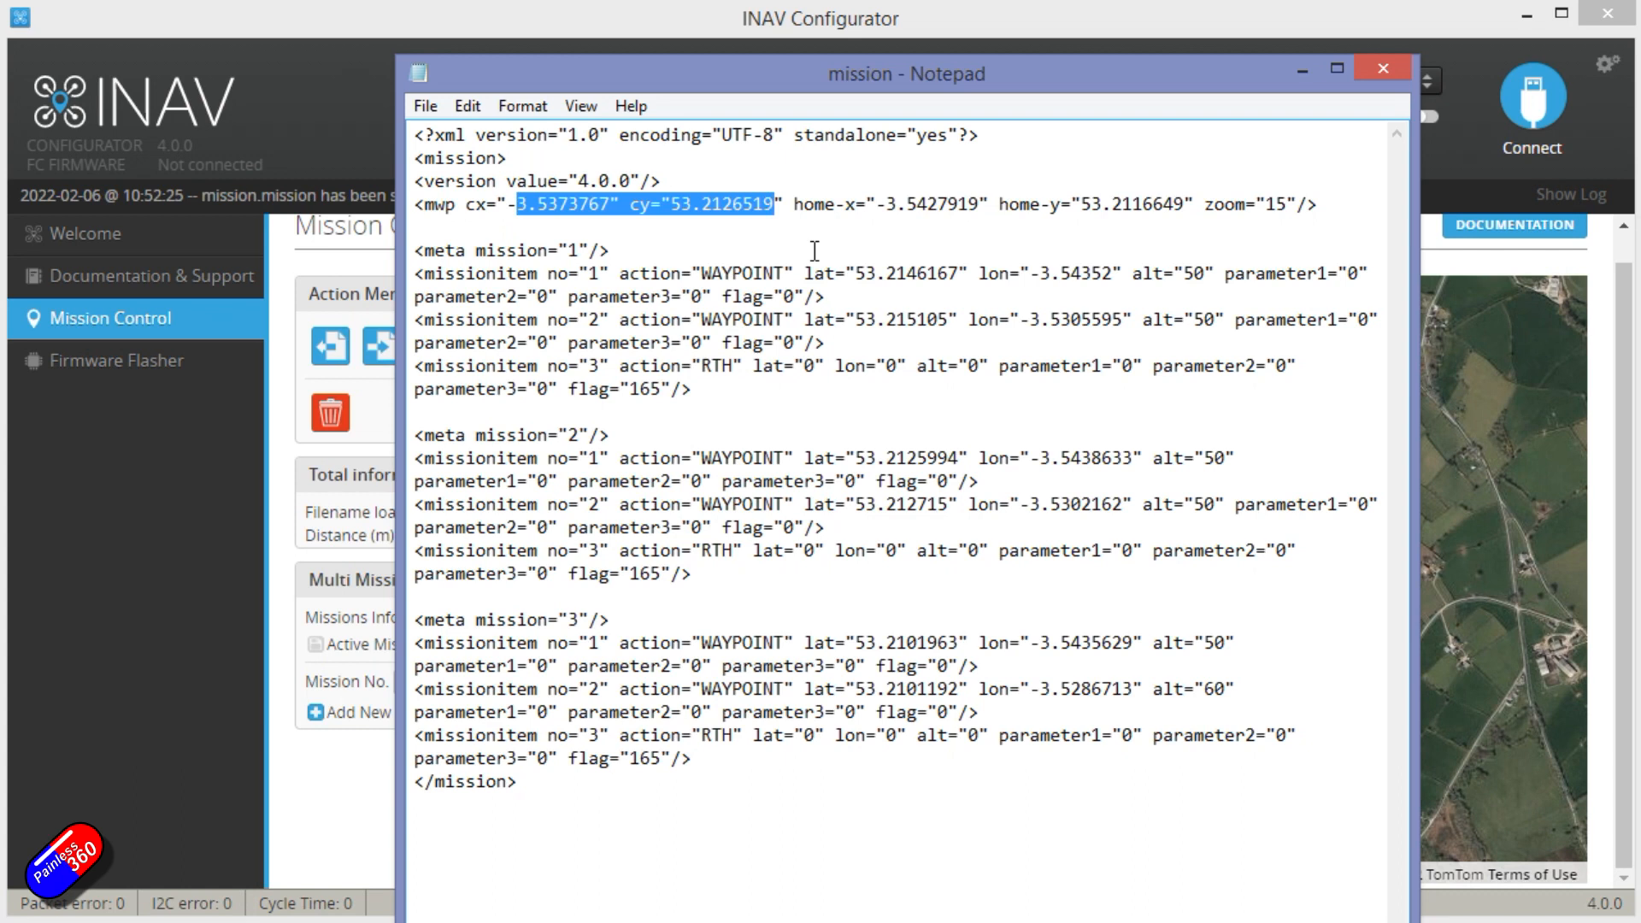
left_click_drag(1204, 205, 1291, 208)
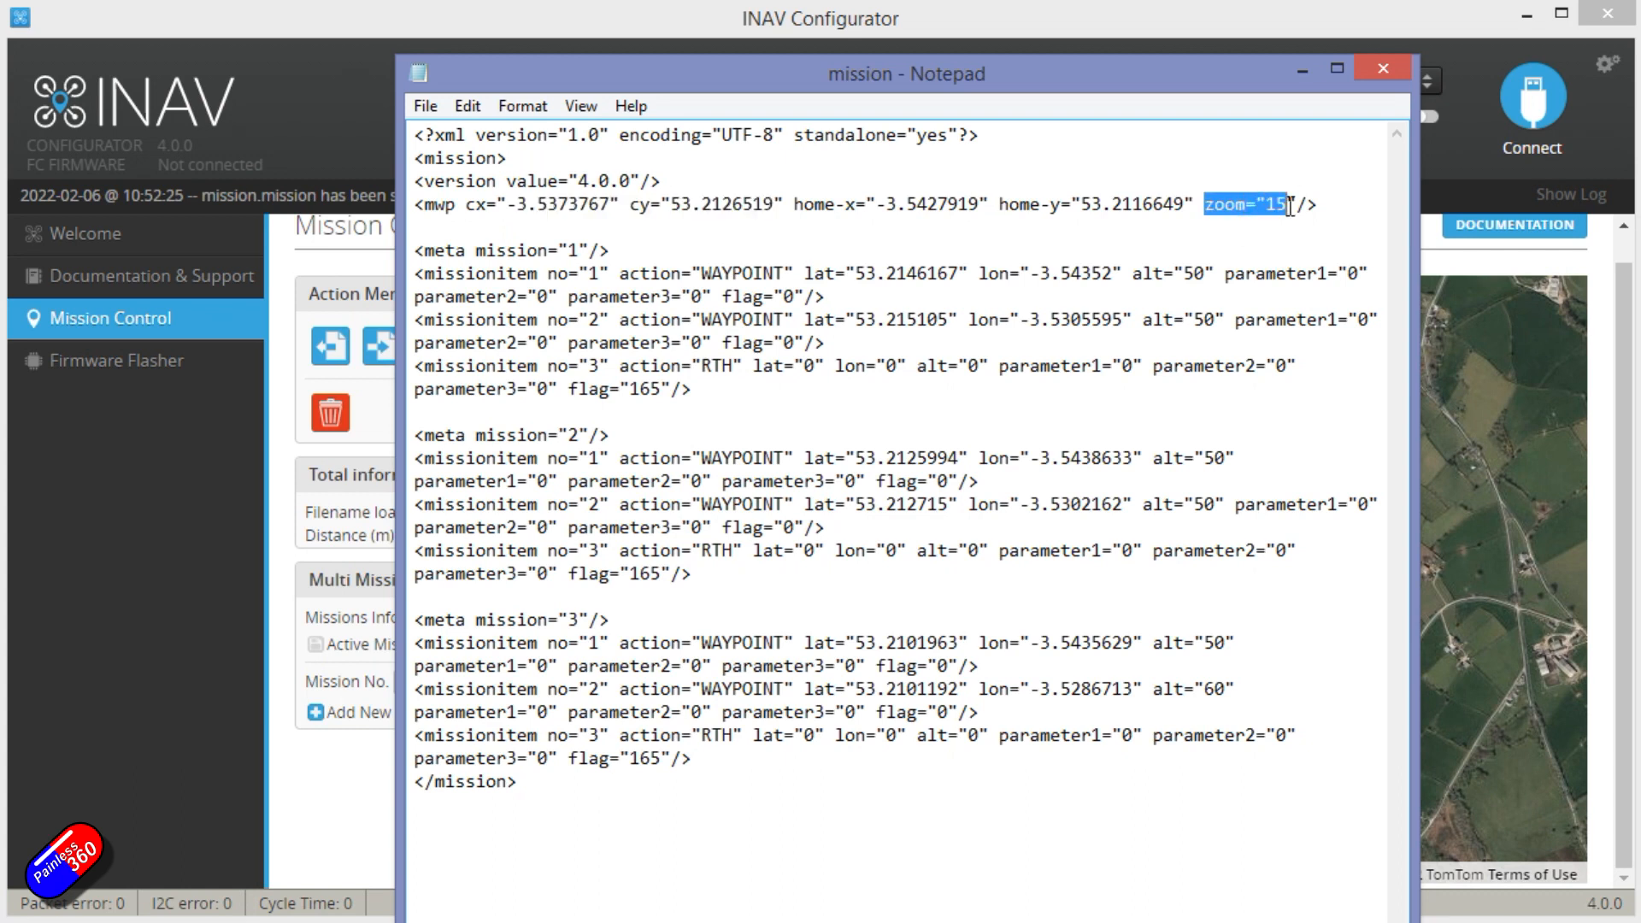
left_click(894, 236)
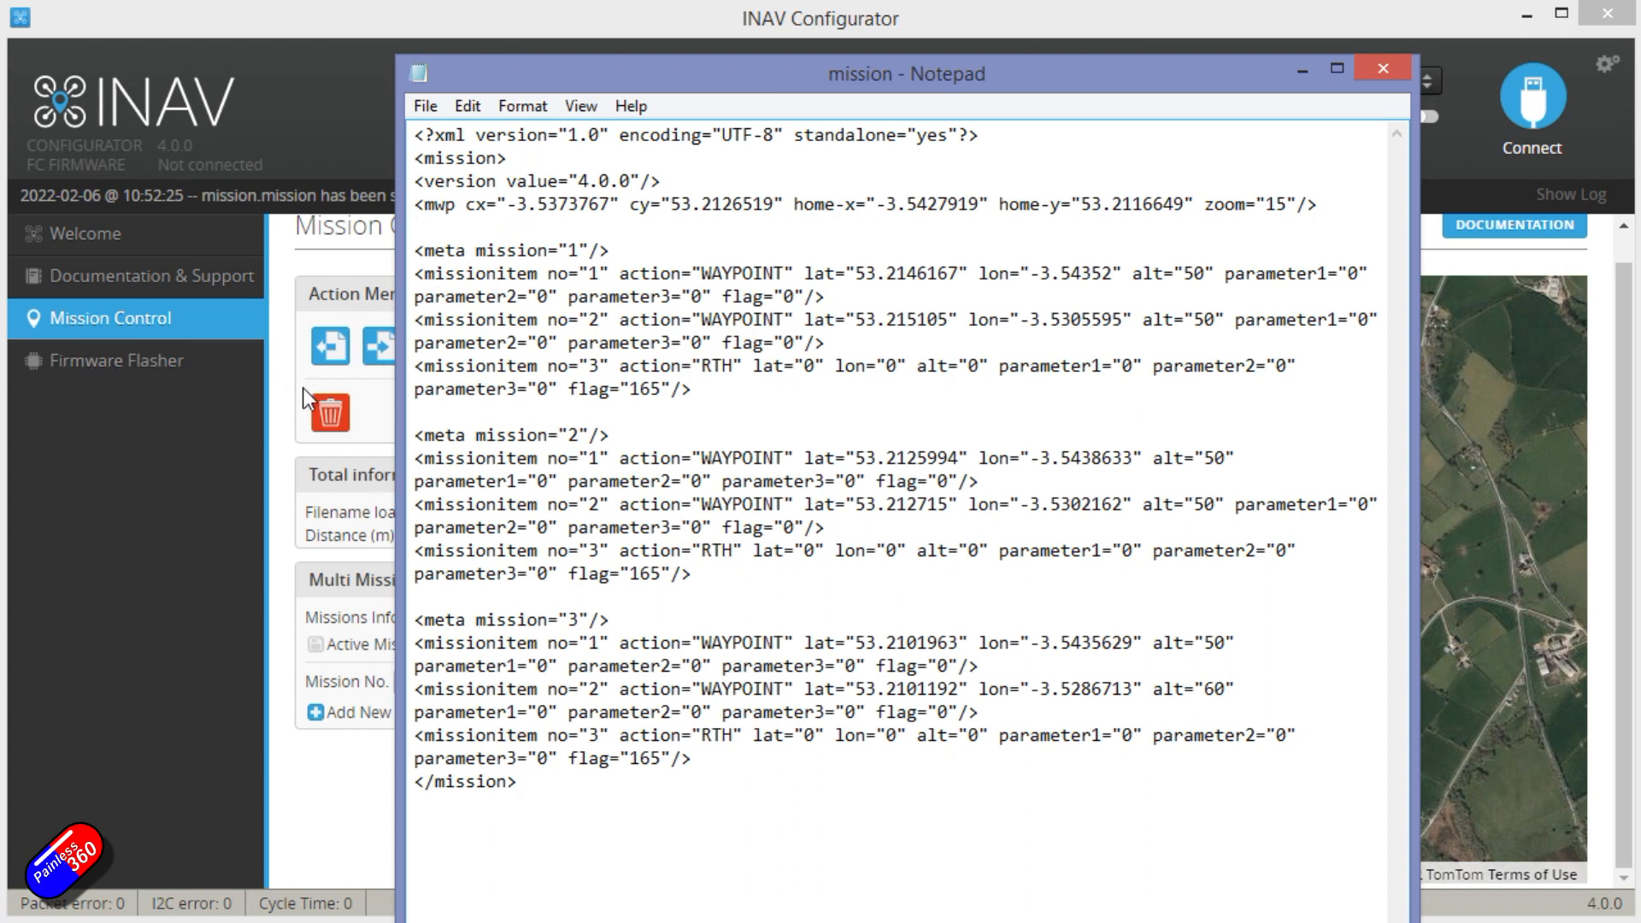
Compare the mission file with the Multi Missions summary, examining the three mission blocks and the closing mission tag
left_click_drag(545, 79, 858, 77)
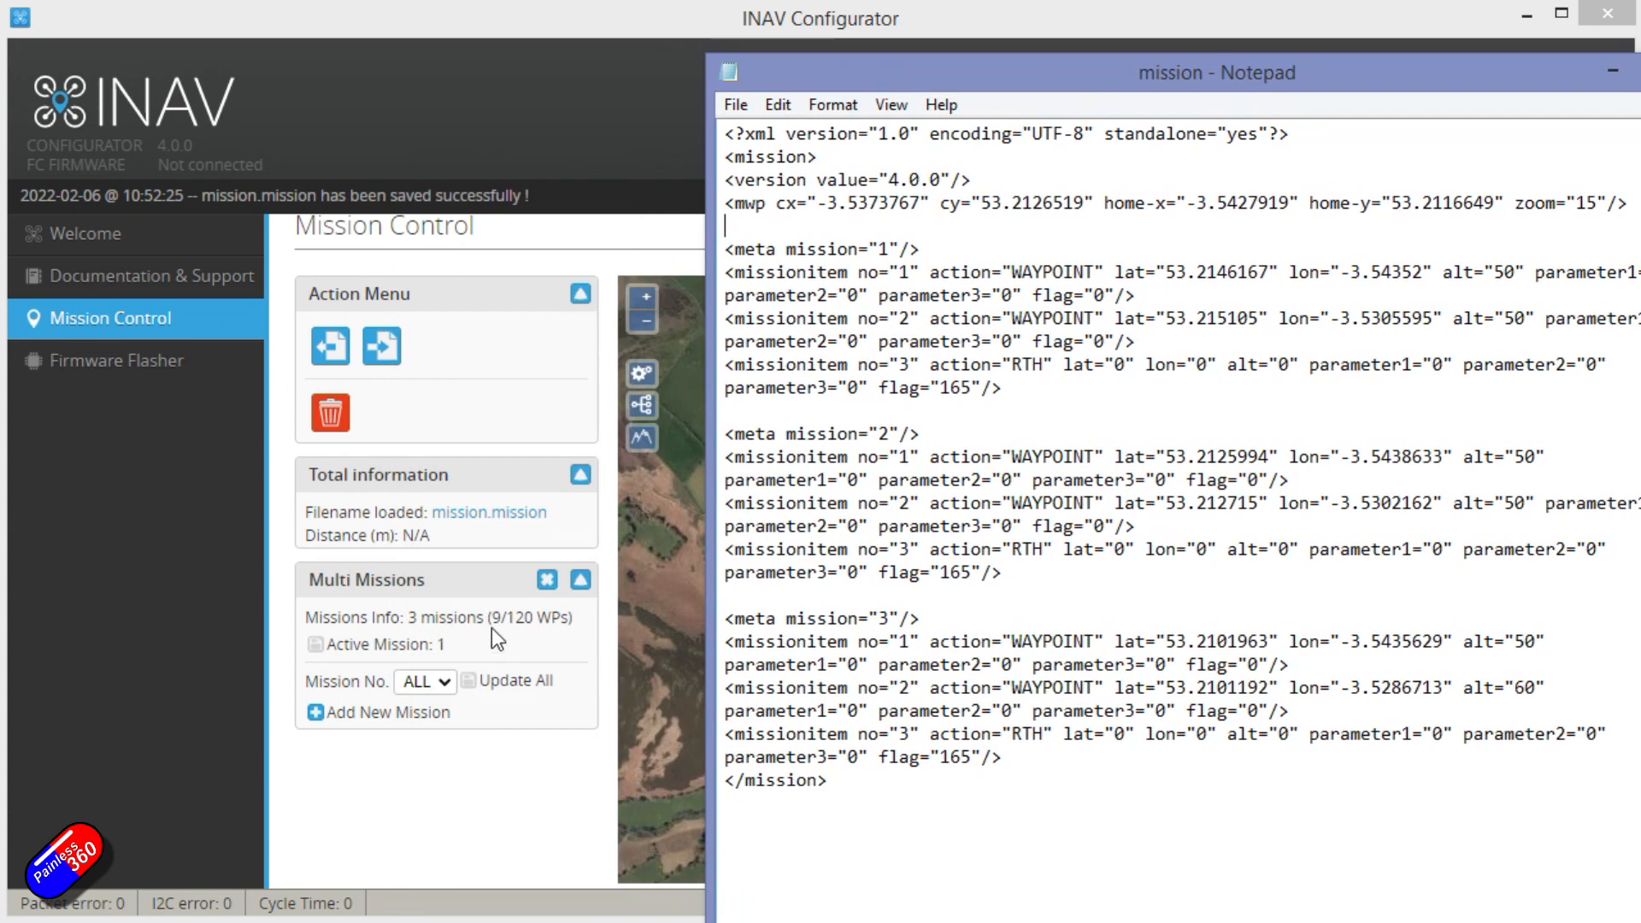
left_click_drag(1120, 77, 783, 66)
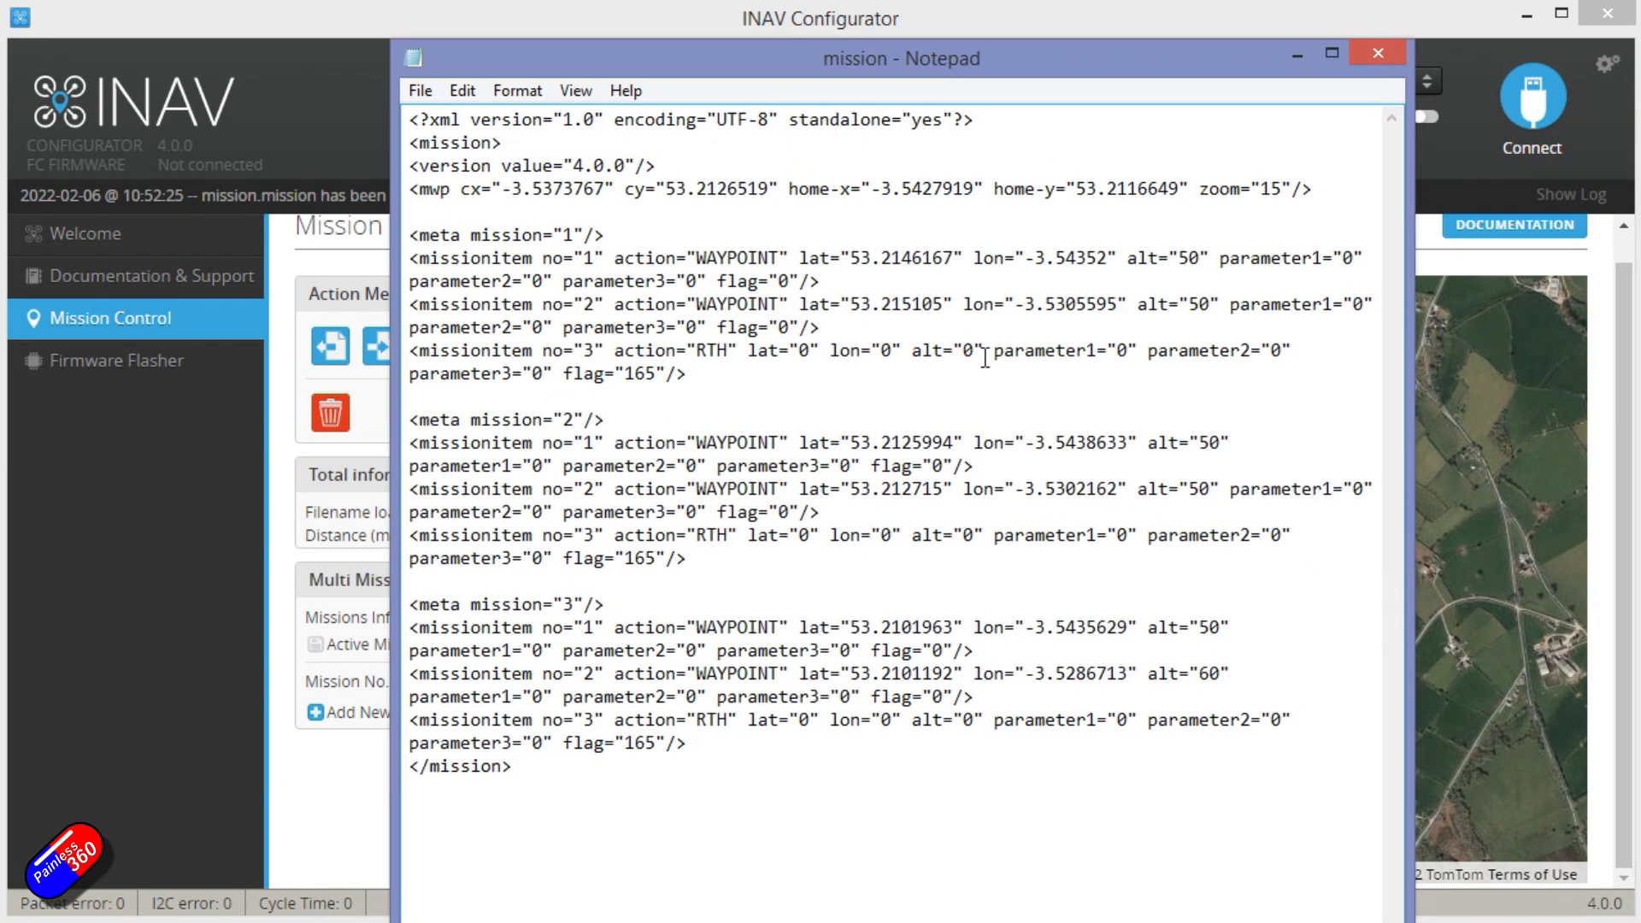
left_click_drag(430, 235, 605, 235)
left_click_drag(412, 235, 703, 373)
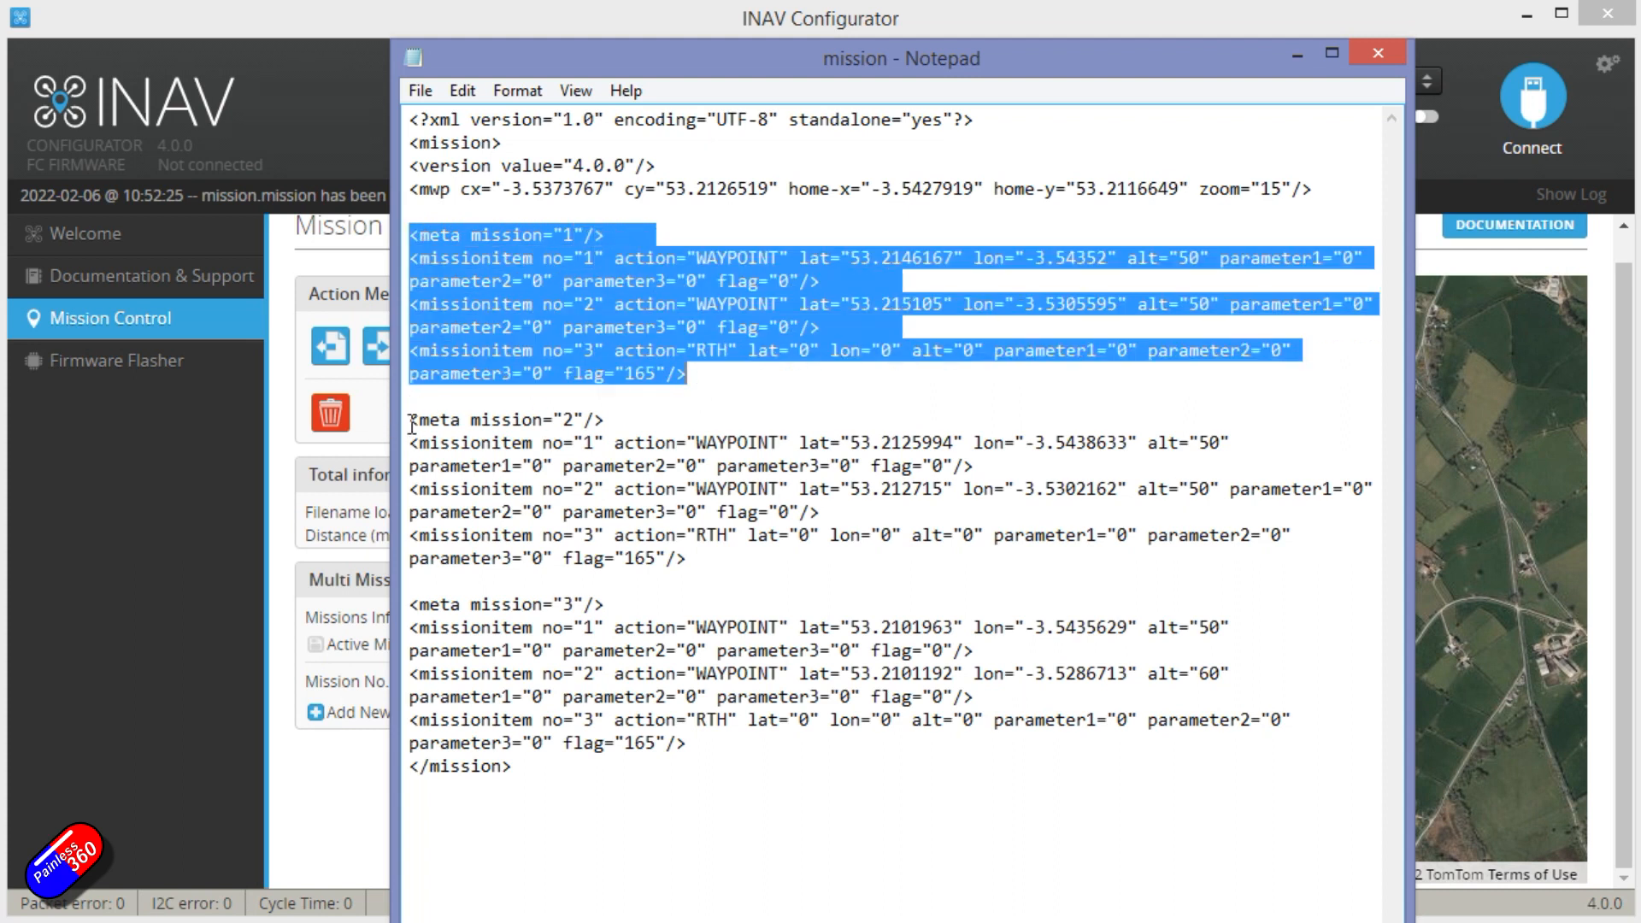
left_click_drag(411, 419, 726, 564)
left_click_drag(412, 604, 759, 752)
left_click(542, 771)
left_click_drag(542, 771, 406, 769)
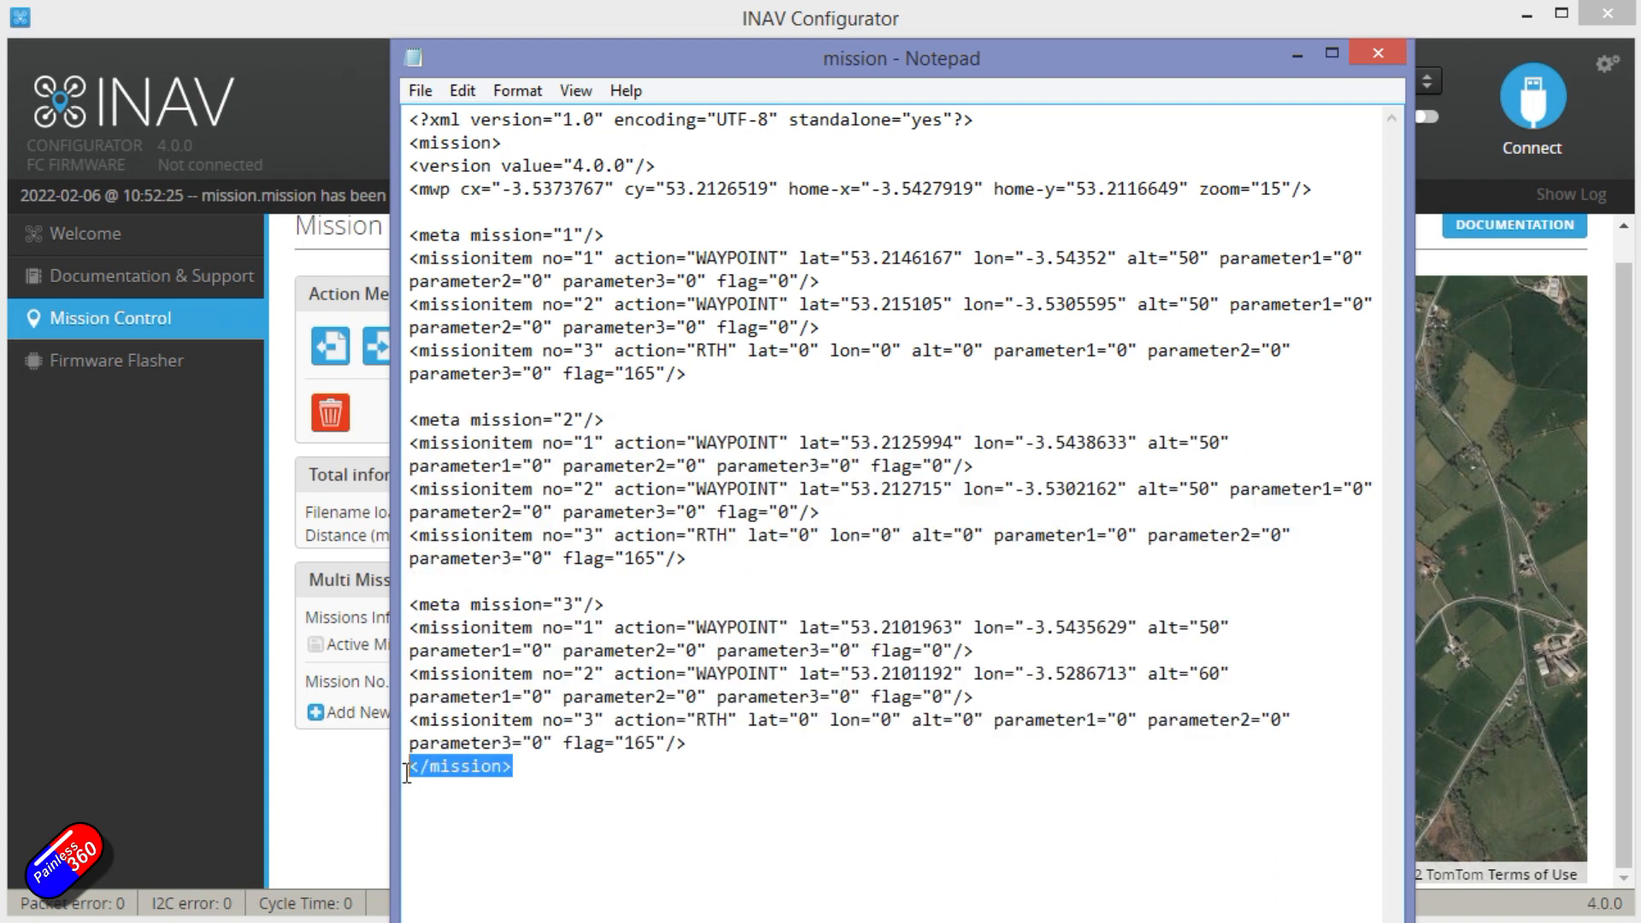
left_click(538, 586)
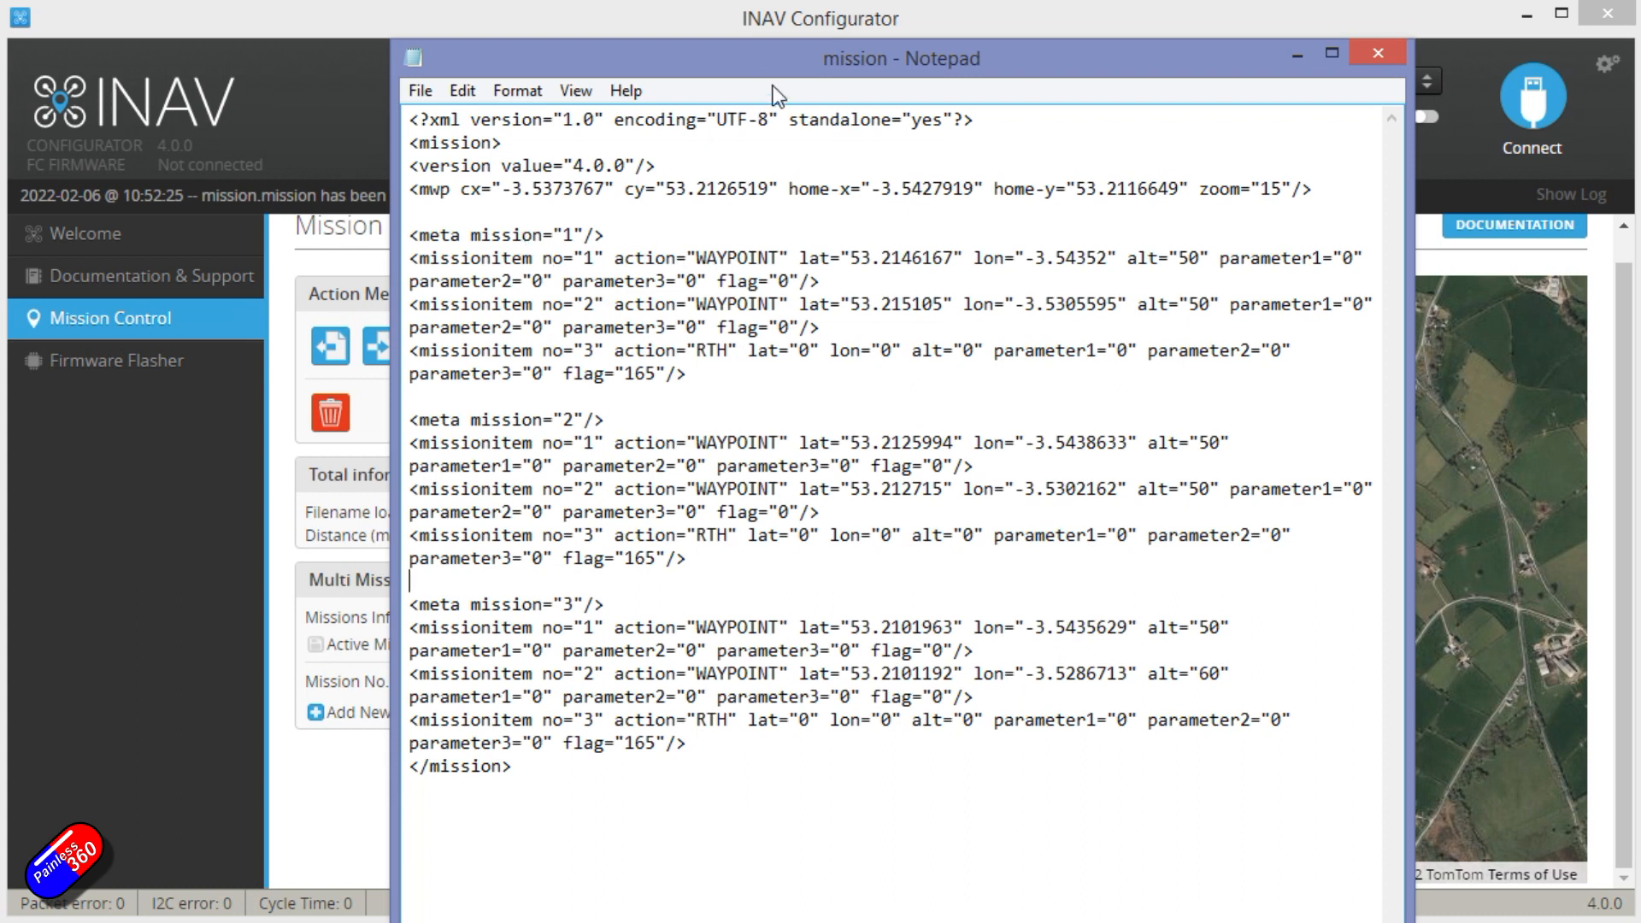
Move the text file aside, display only mission 1 and inspect its flight line close up on the map
left_click_drag(730, 54, 1640, 56)
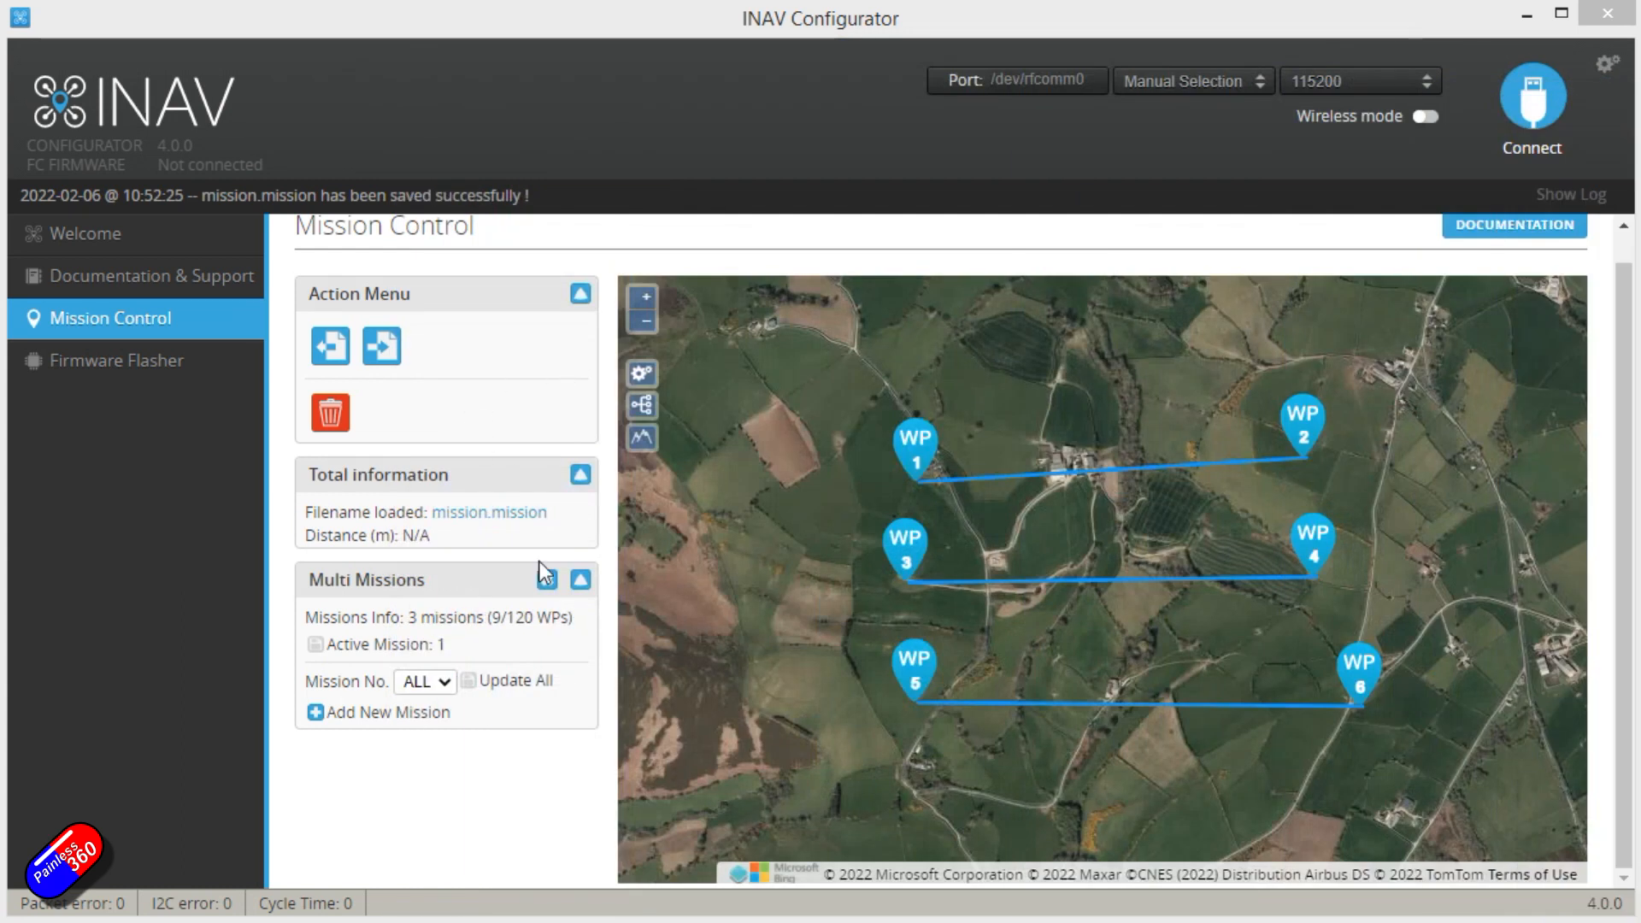
left_click(443, 681)
left_click(434, 723)
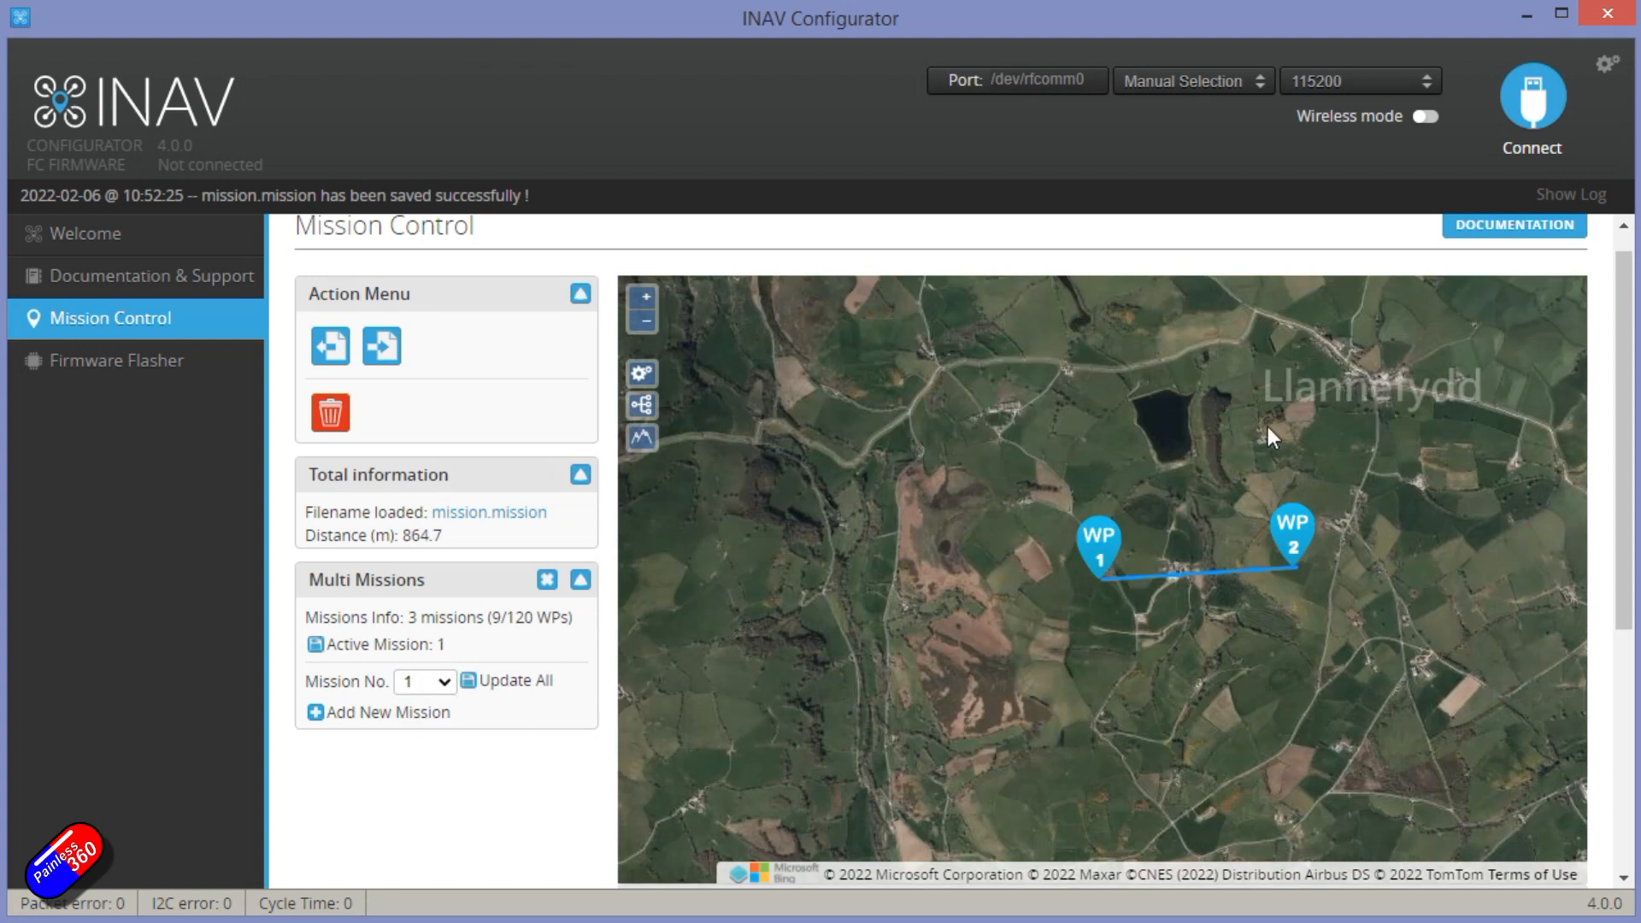
scroll(1207, 499, "up", 2)
scroll(1207, 499, "down", 2)
scroll(1219, 547, "up", 1)
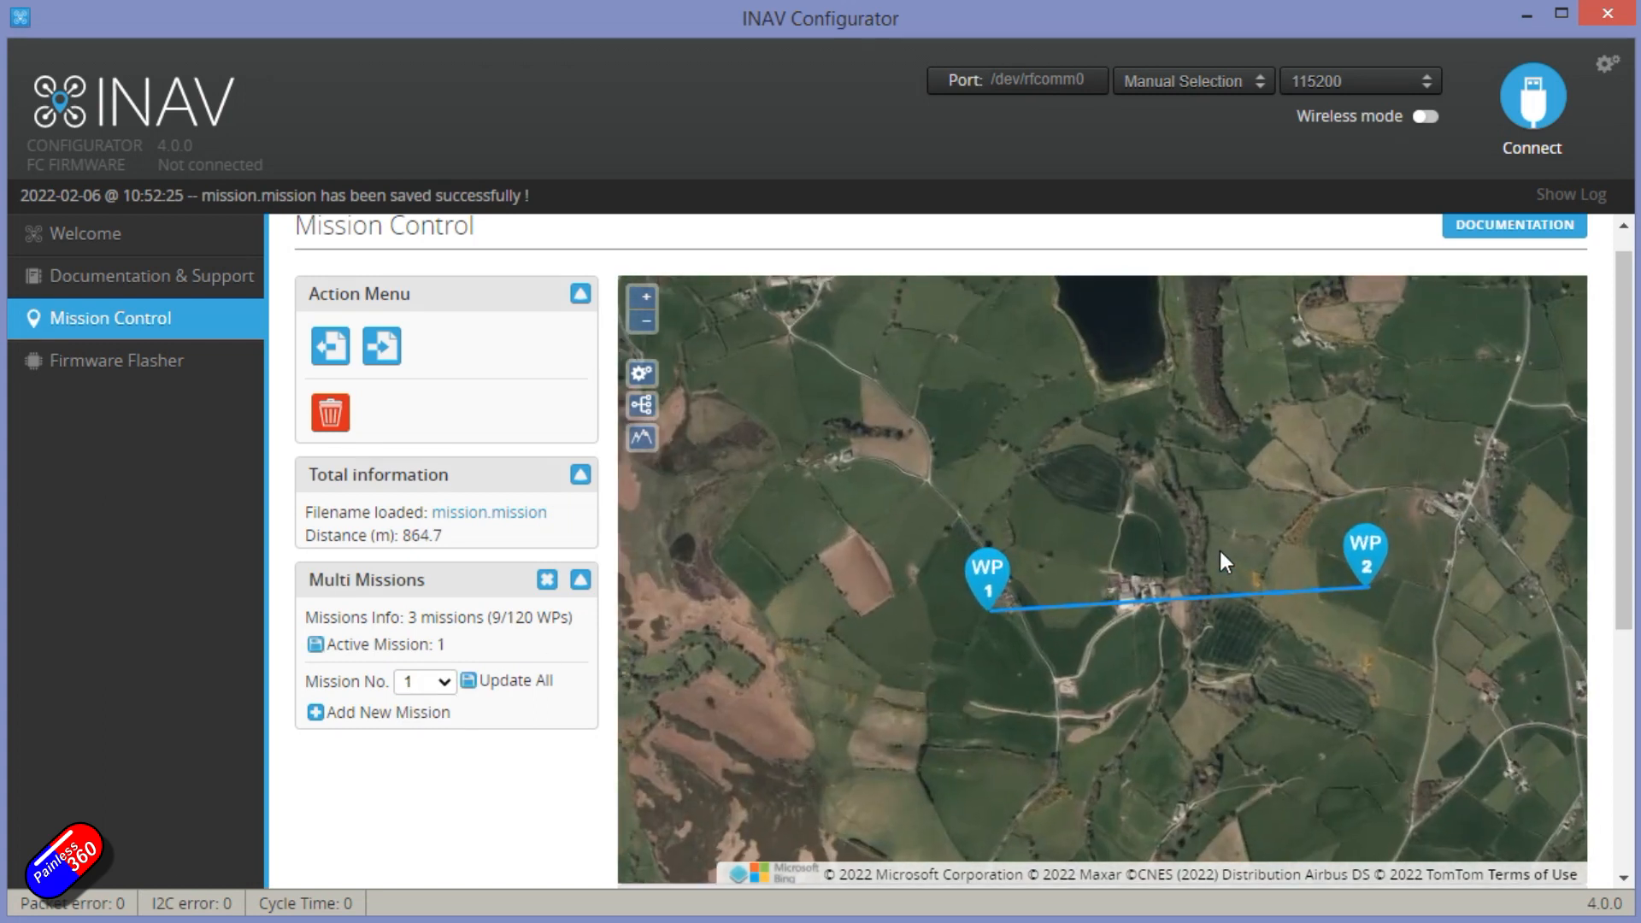
left_click_drag(1219, 550, 1132, 499)
scroll(1130, 494, "up", 1)
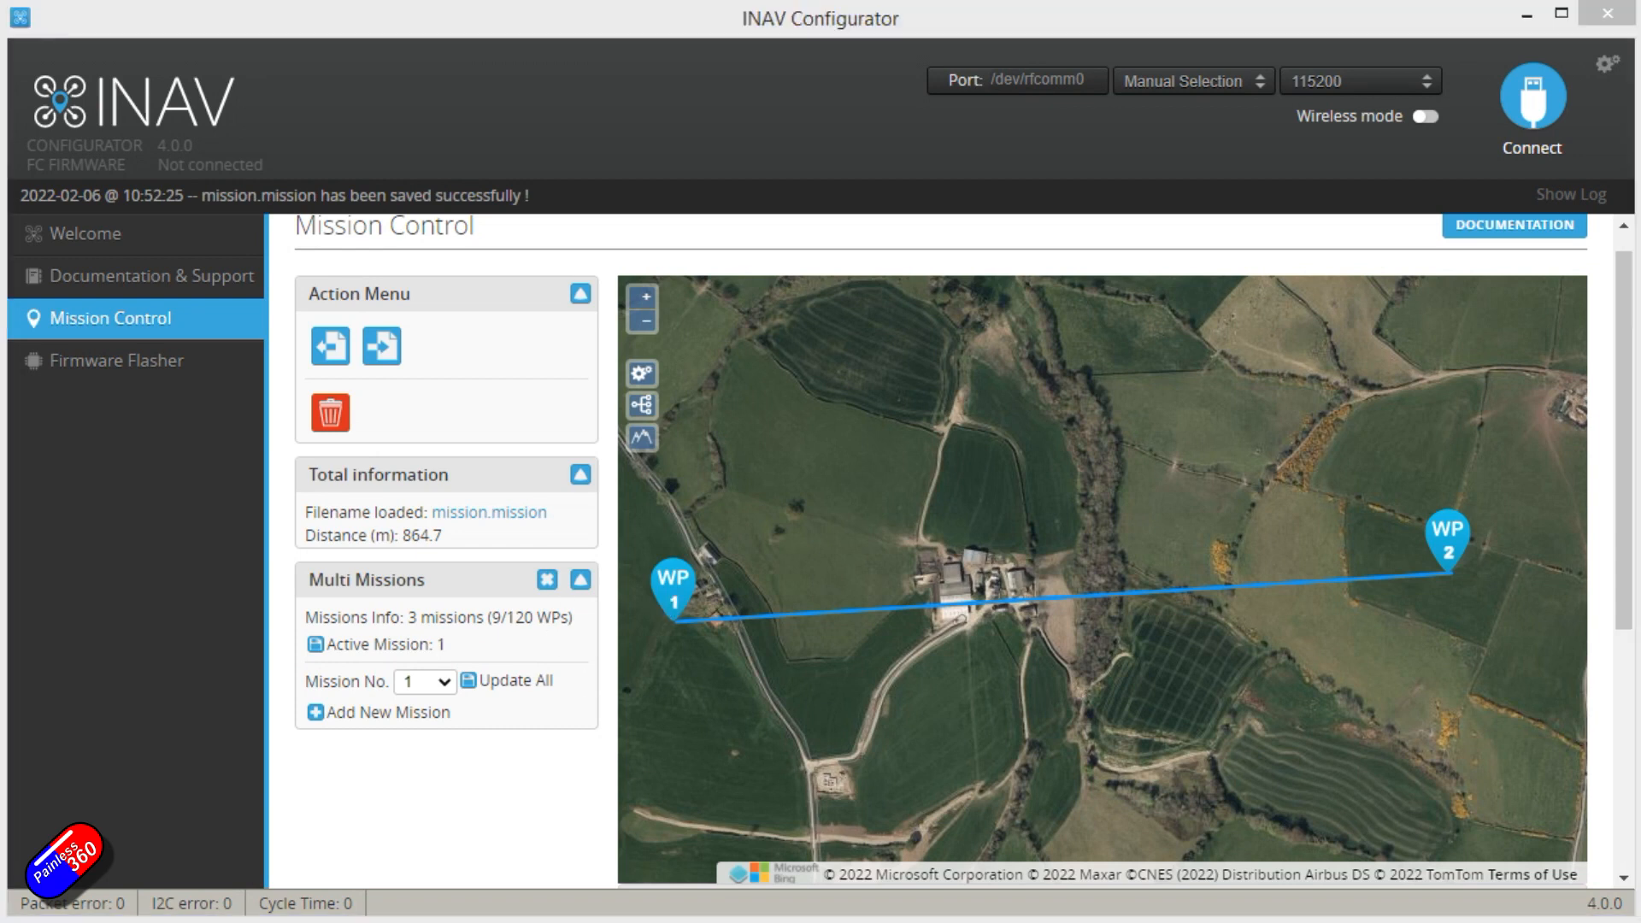
Bring the mission file back and examine mission 1's two waypoint coordinates and its RTH item
left_click_drag(553, 59, 484, 86)
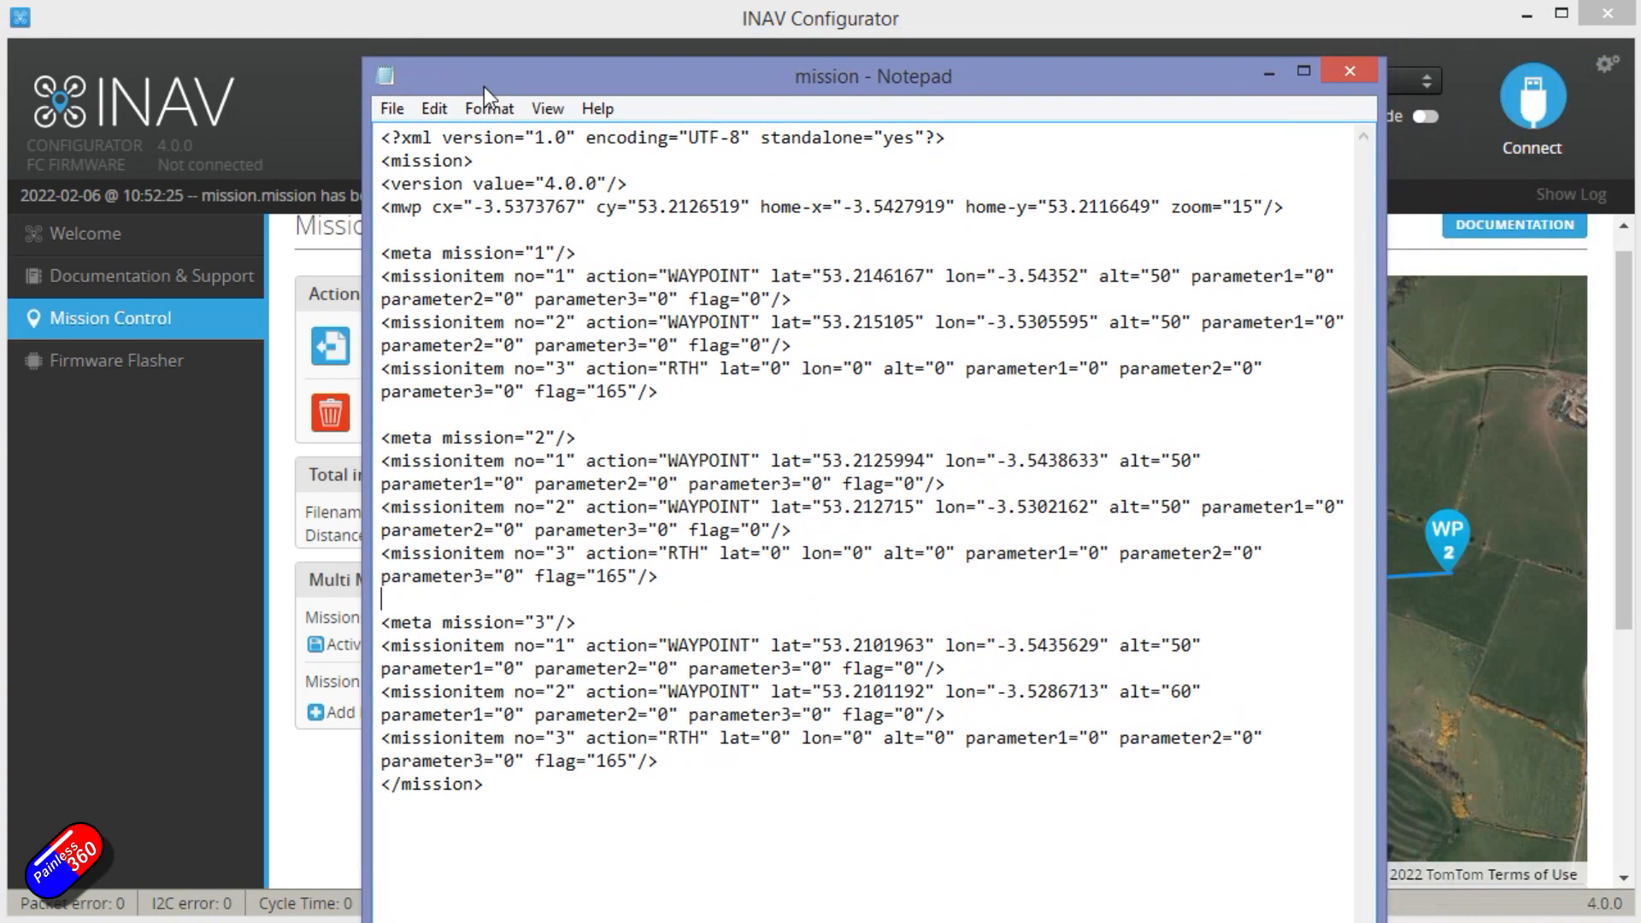
double_click(706, 276)
left_click_drag(822, 276, 930, 276)
left_click_drag(677, 322, 1090, 323)
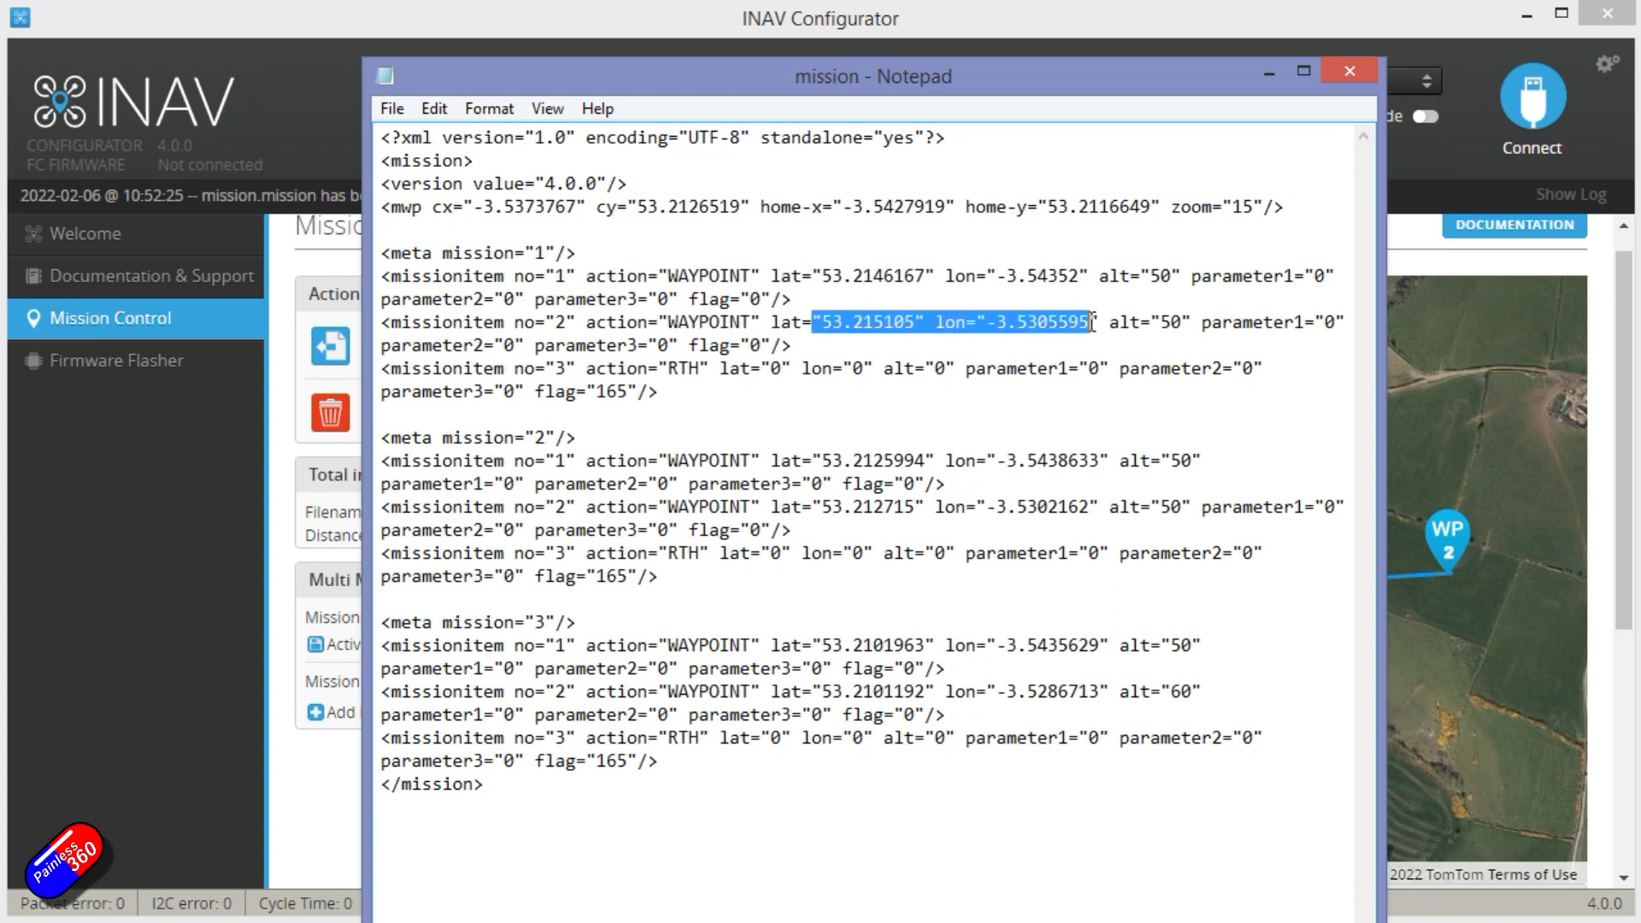
left_click_drag(442, 368, 496, 368)
left_click_drag(648, 368, 930, 370)
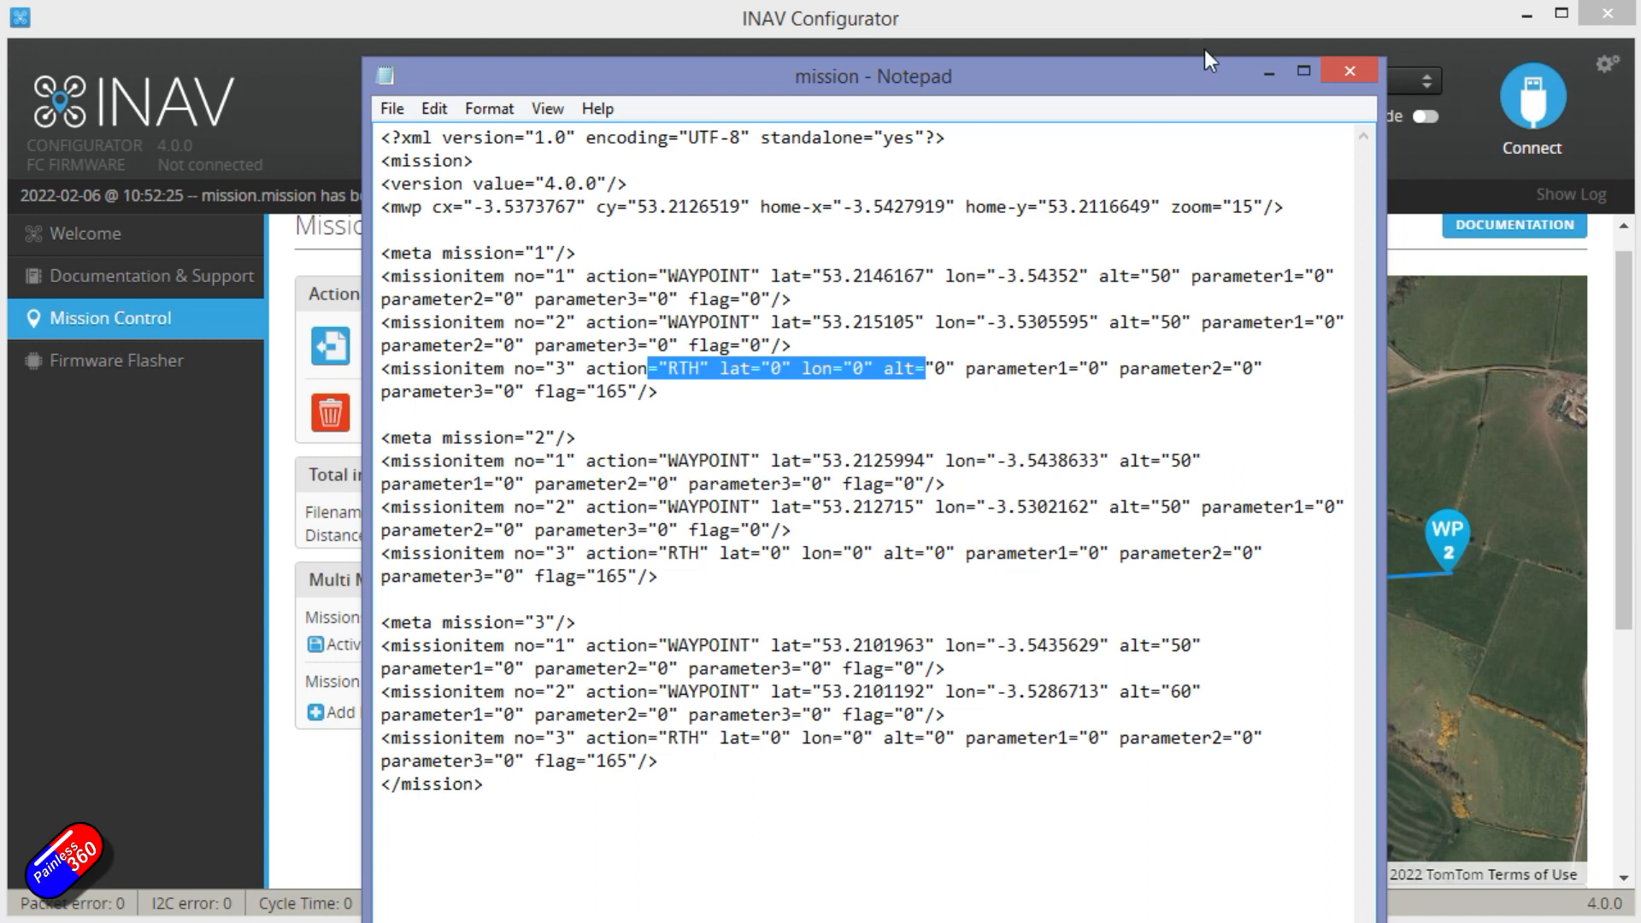
Close Notepad and save the reformatted mission.mission file
left_click(1347, 71)
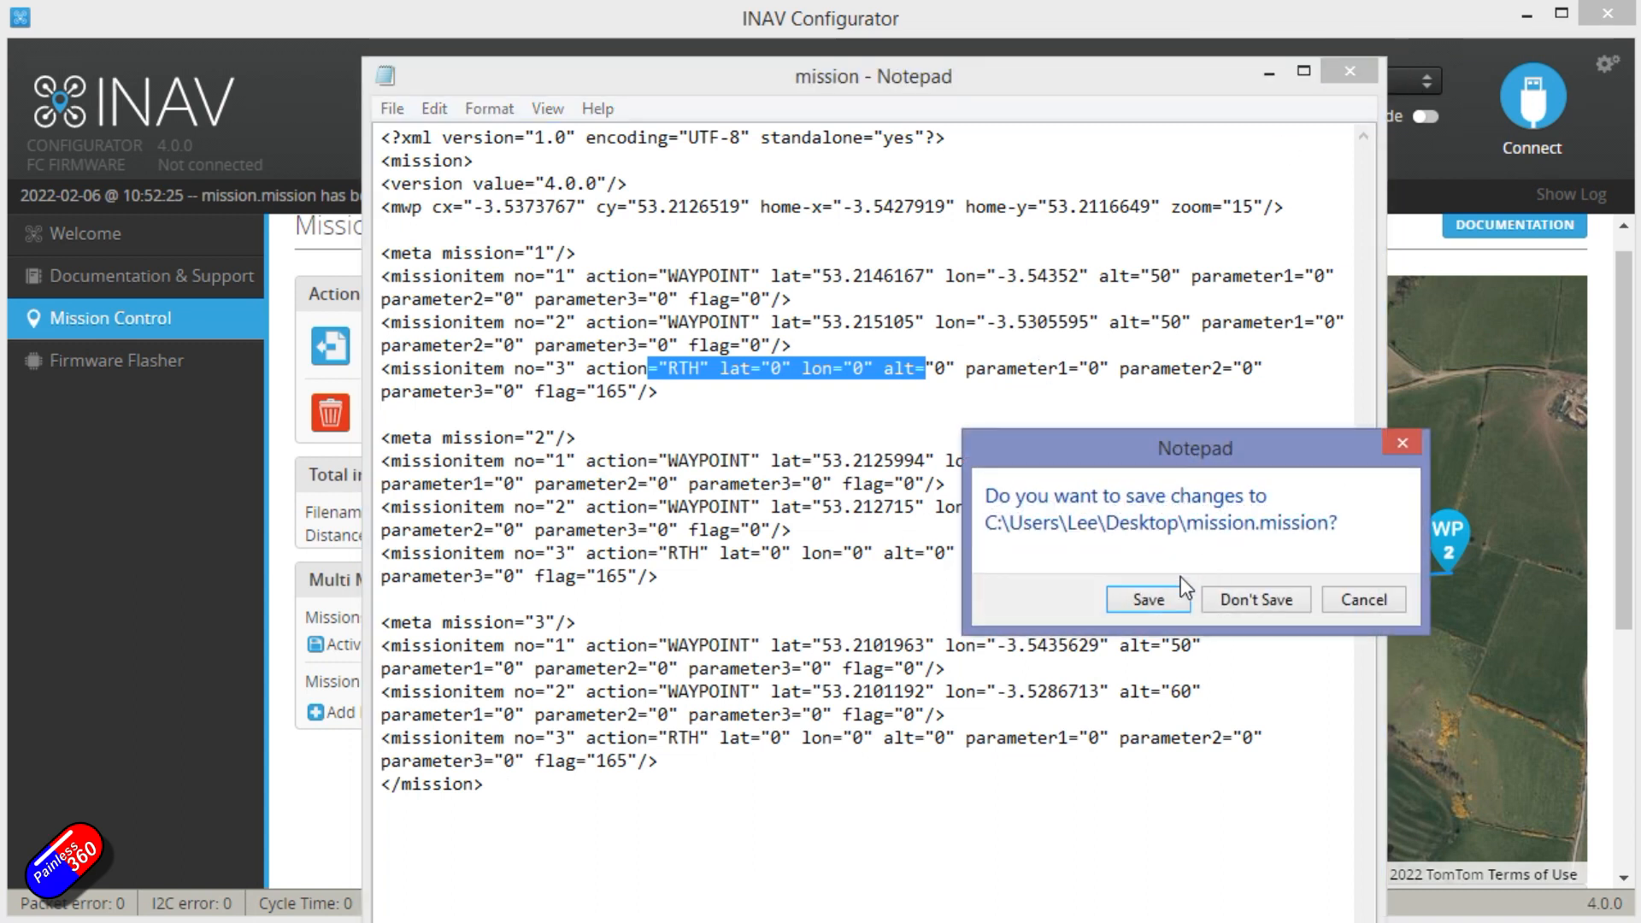
left_click(1166, 589)
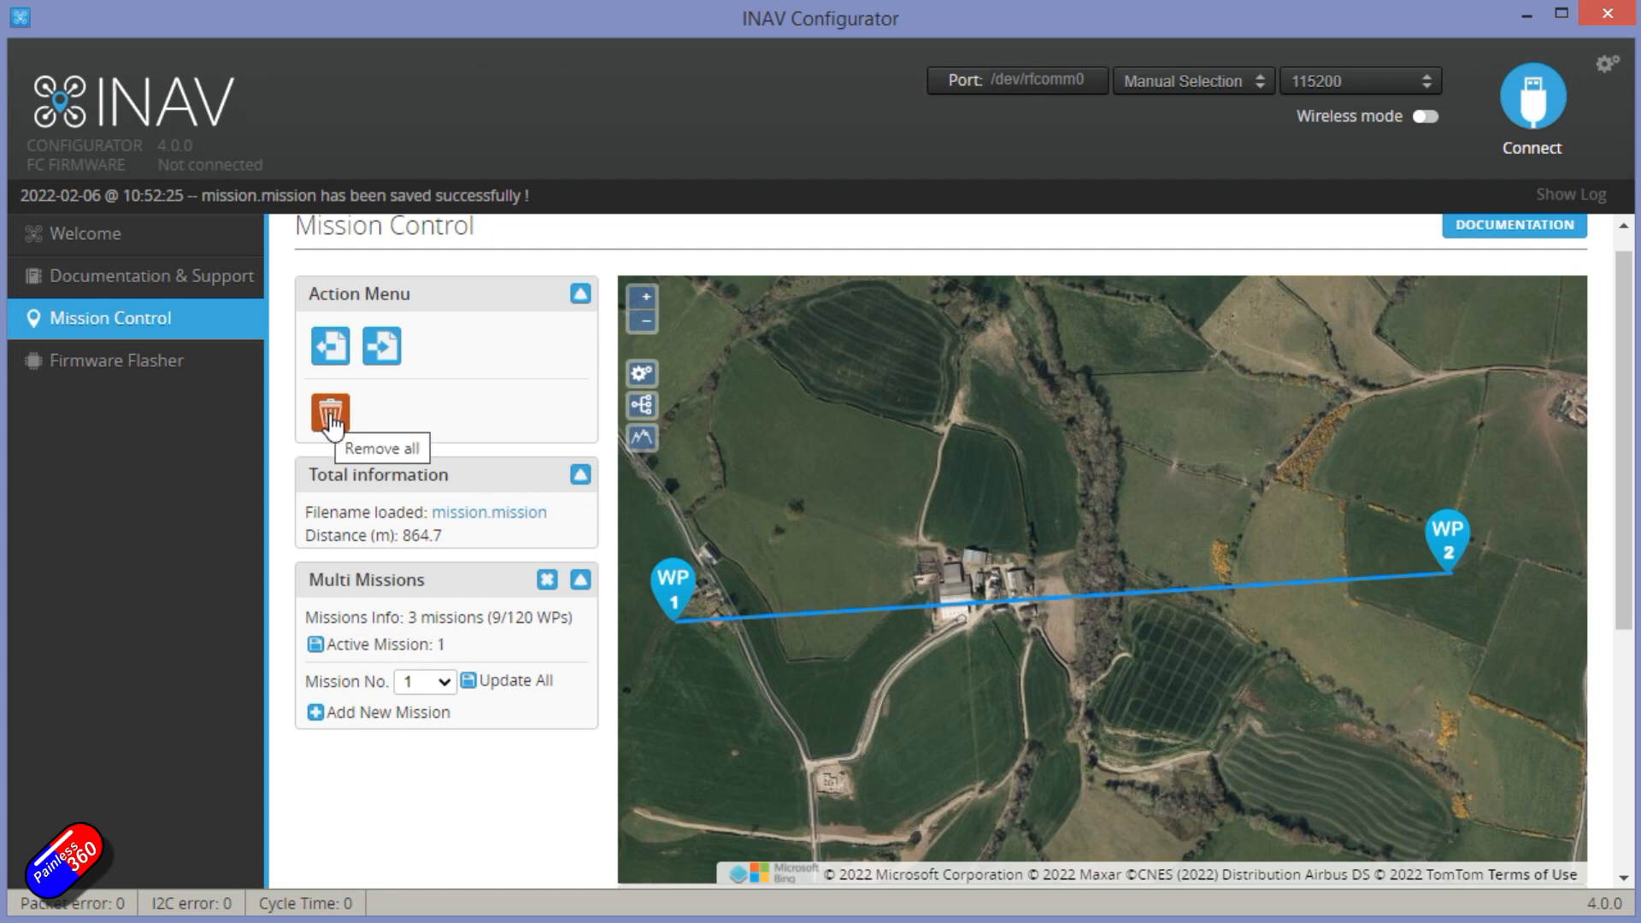
Remove mission 1, clear the remaining missions from the map, and start loading a mission file
left_click(330, 417)
left_click(941, 487)
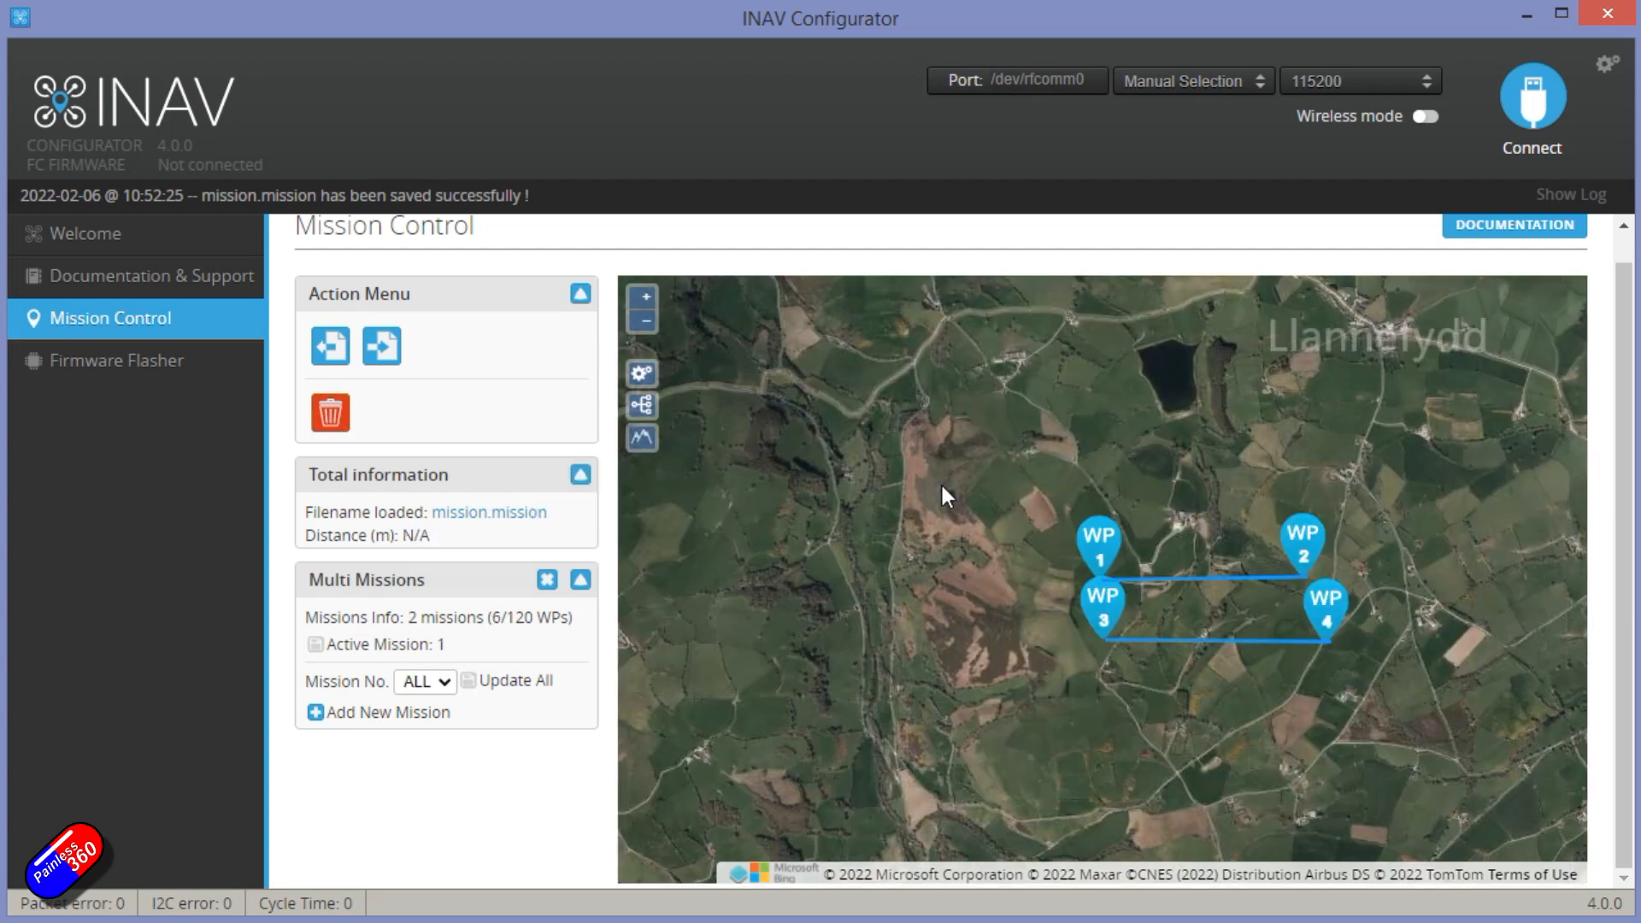
left_click(445, 681)
left_click(422, 706)
left_click(333, 410)
left_click(942, 480)
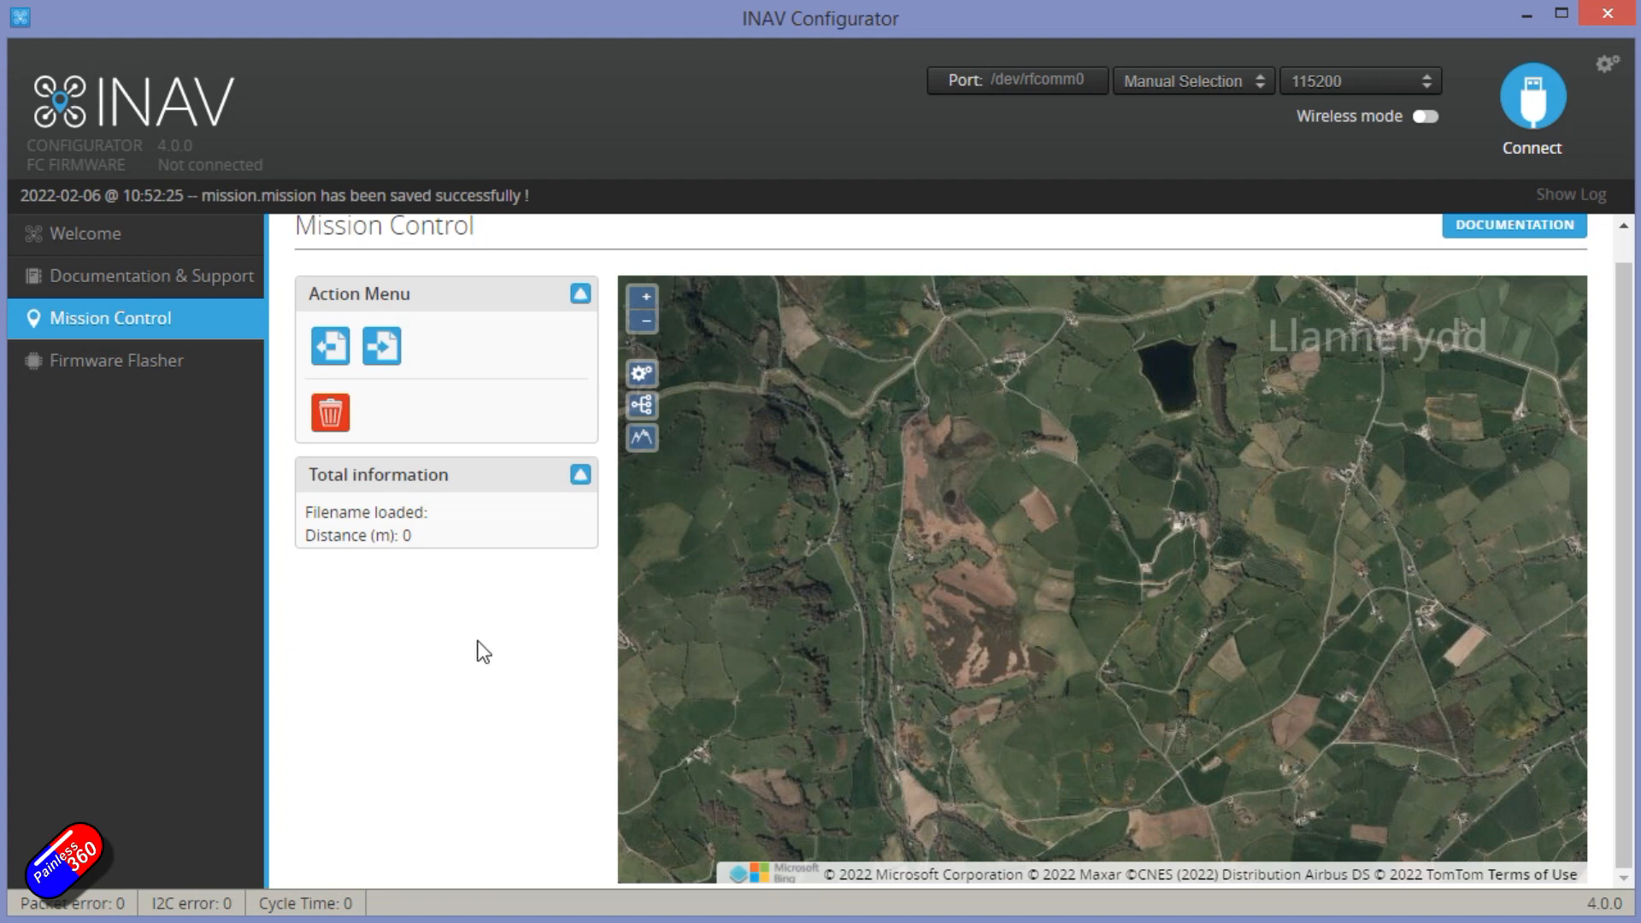
left_click(330, 346)
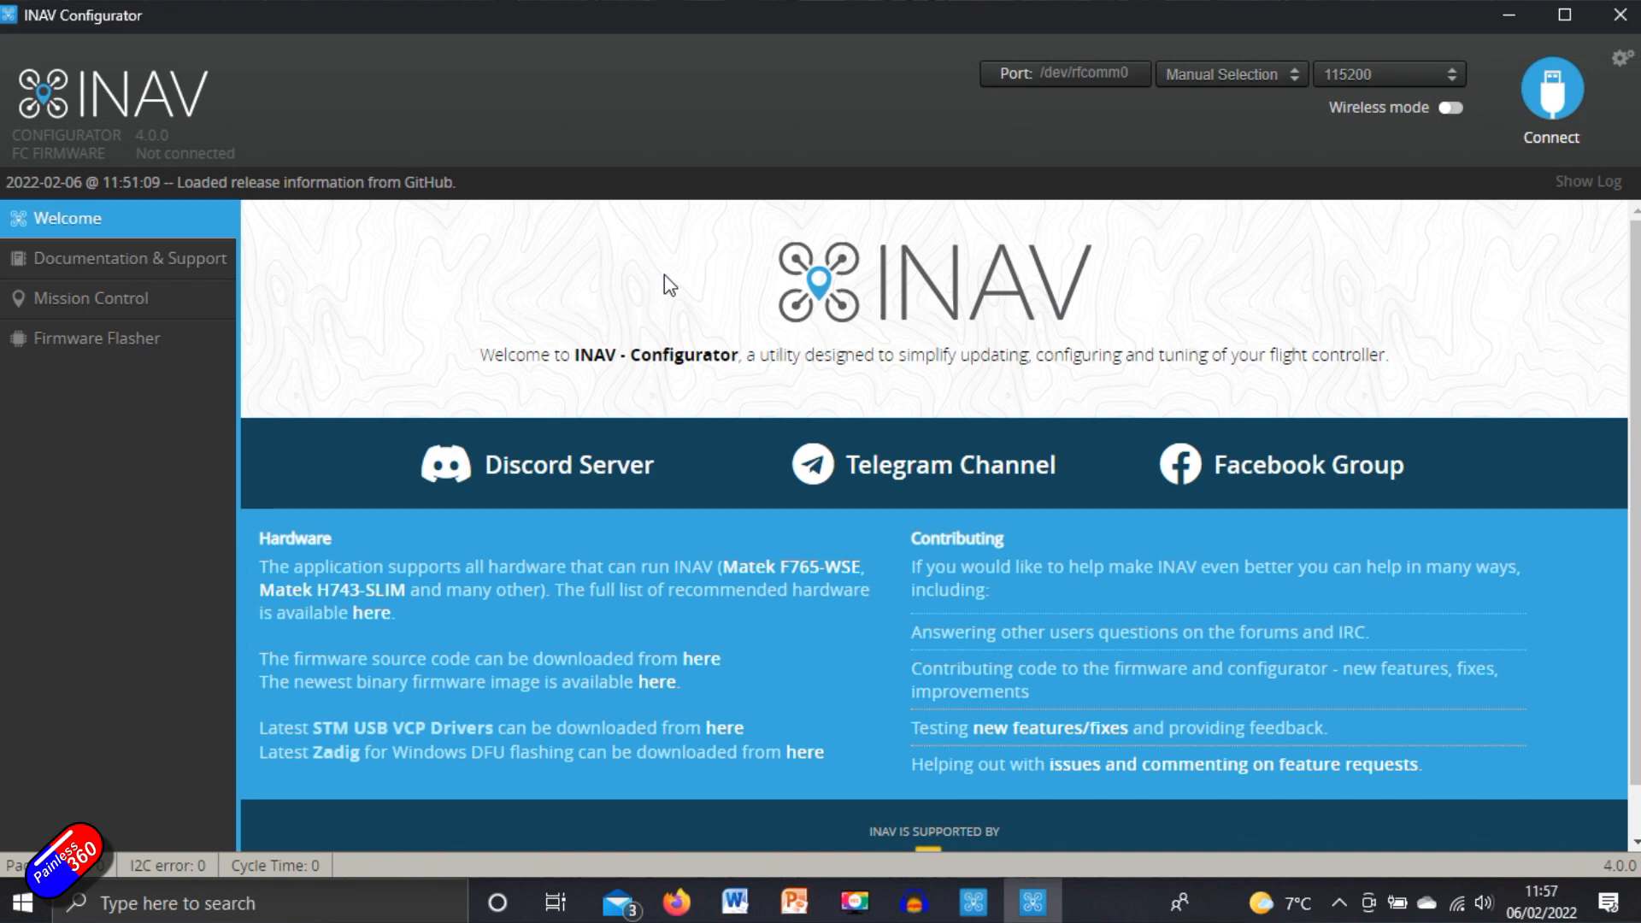
Connect to the flight controller and load mission.mission from the Desktop into Mission Control
left_click(1548, 92)
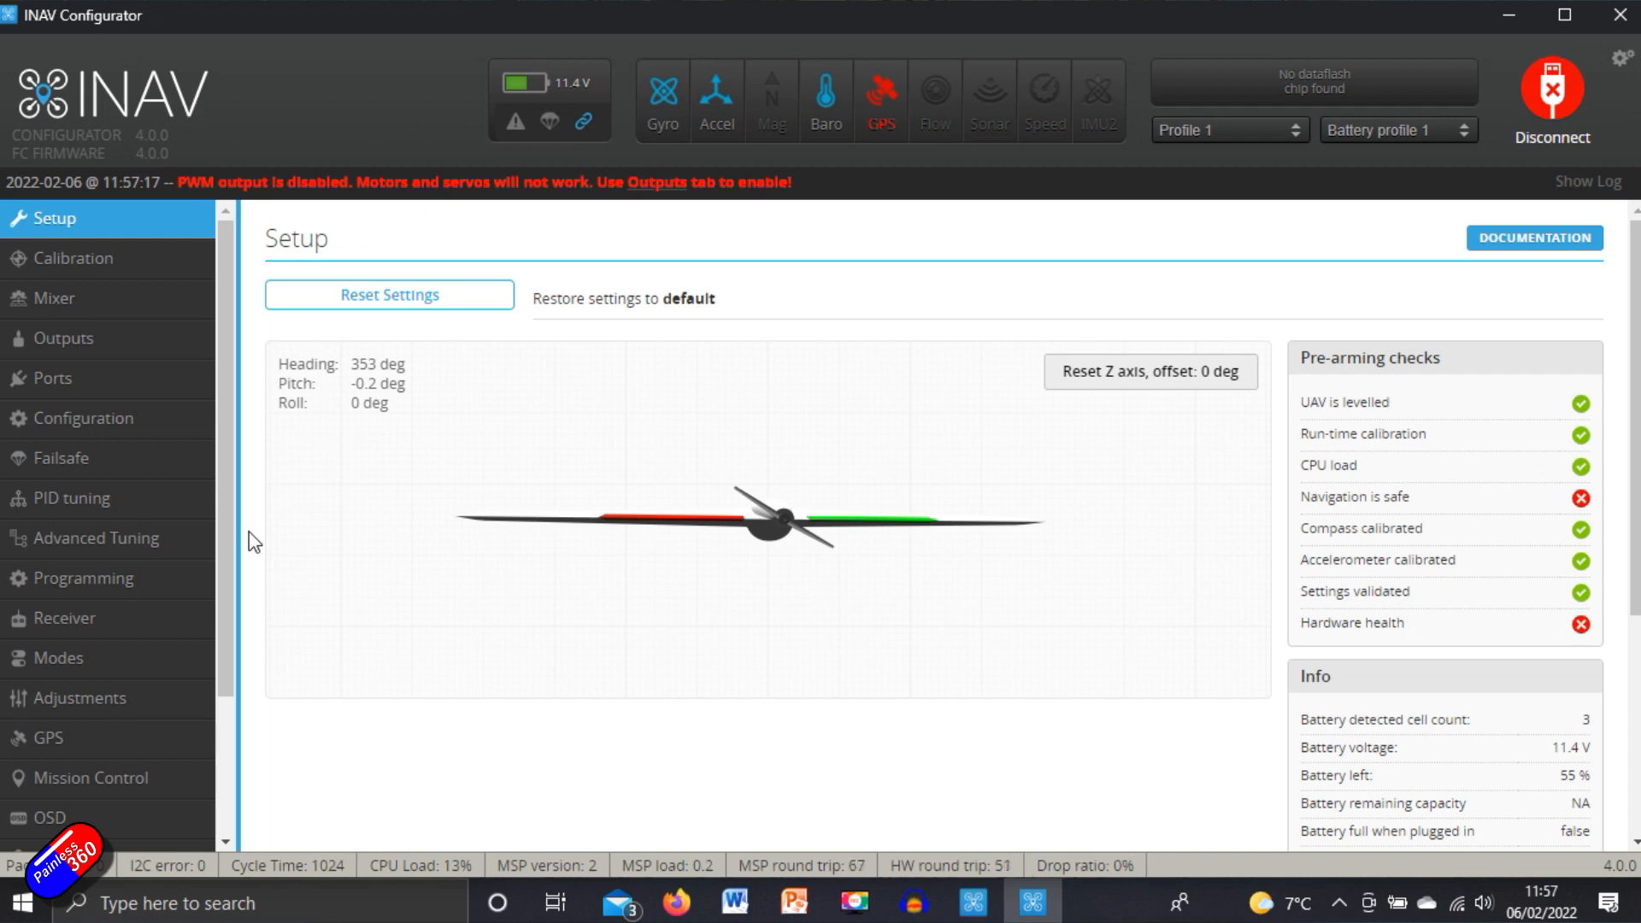
left_click(95, 781)
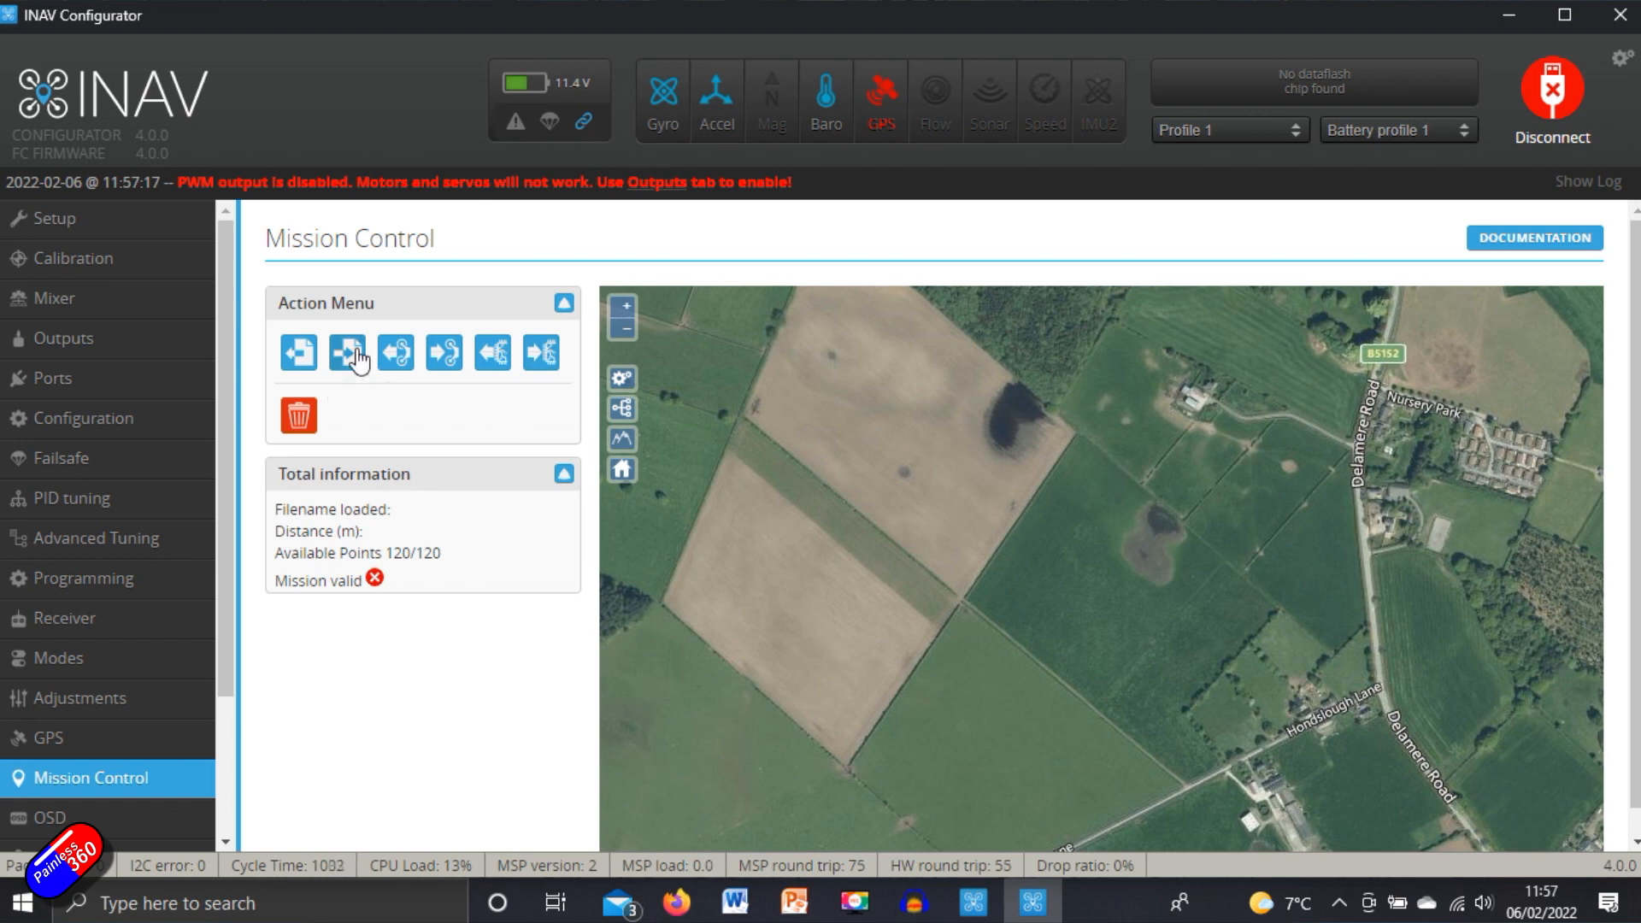
left_click(291, 357)
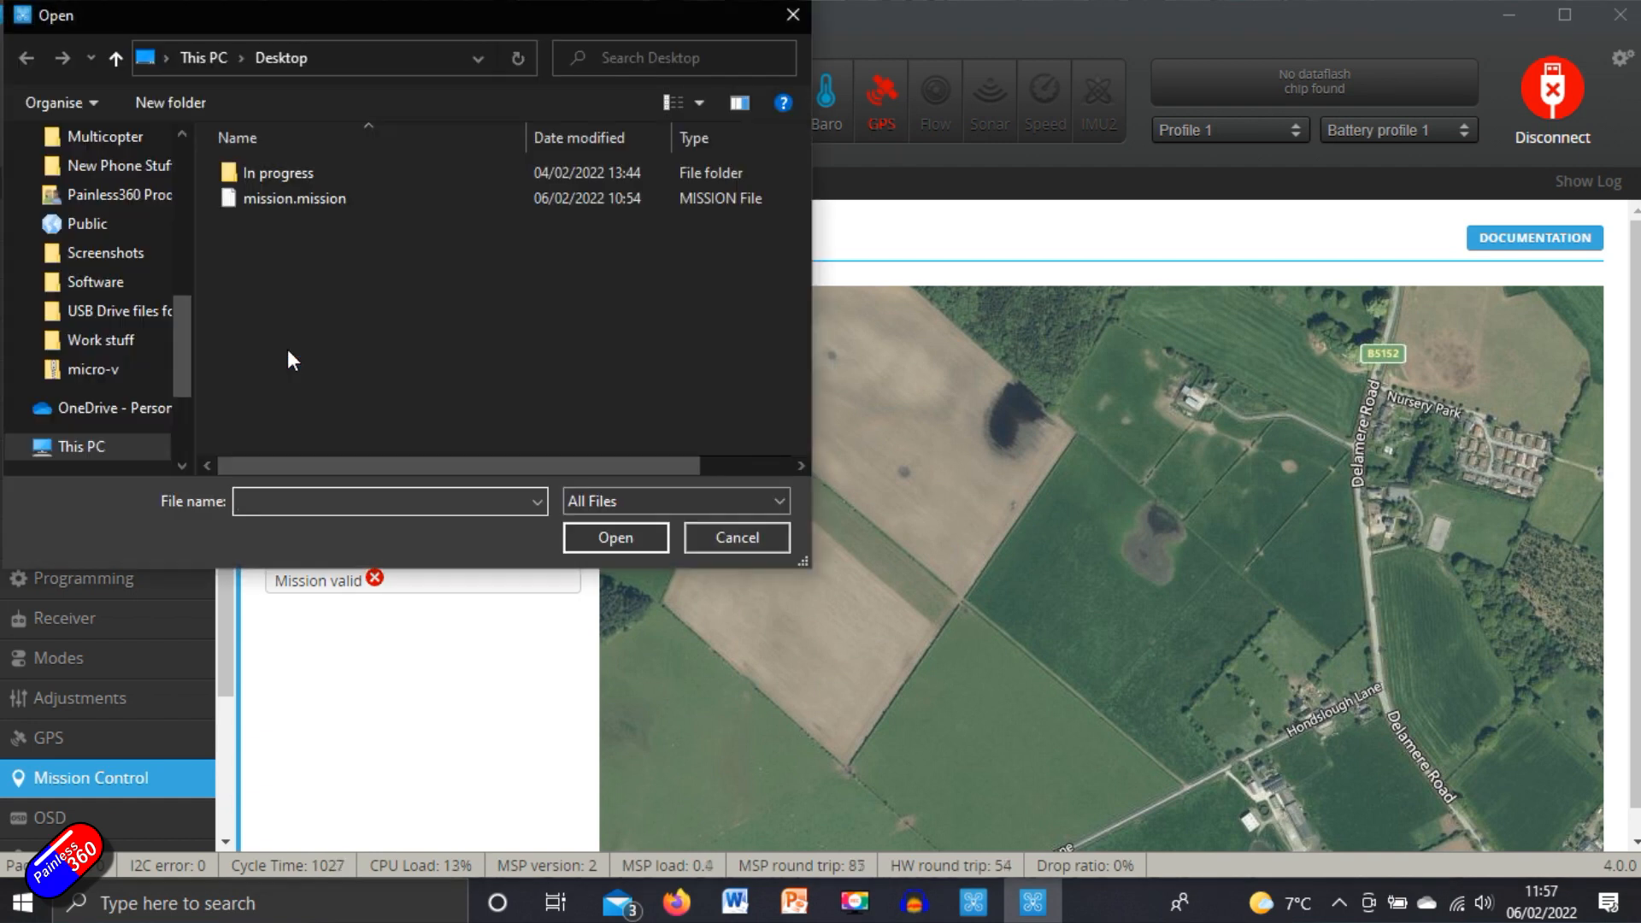
double_click(289, 197)
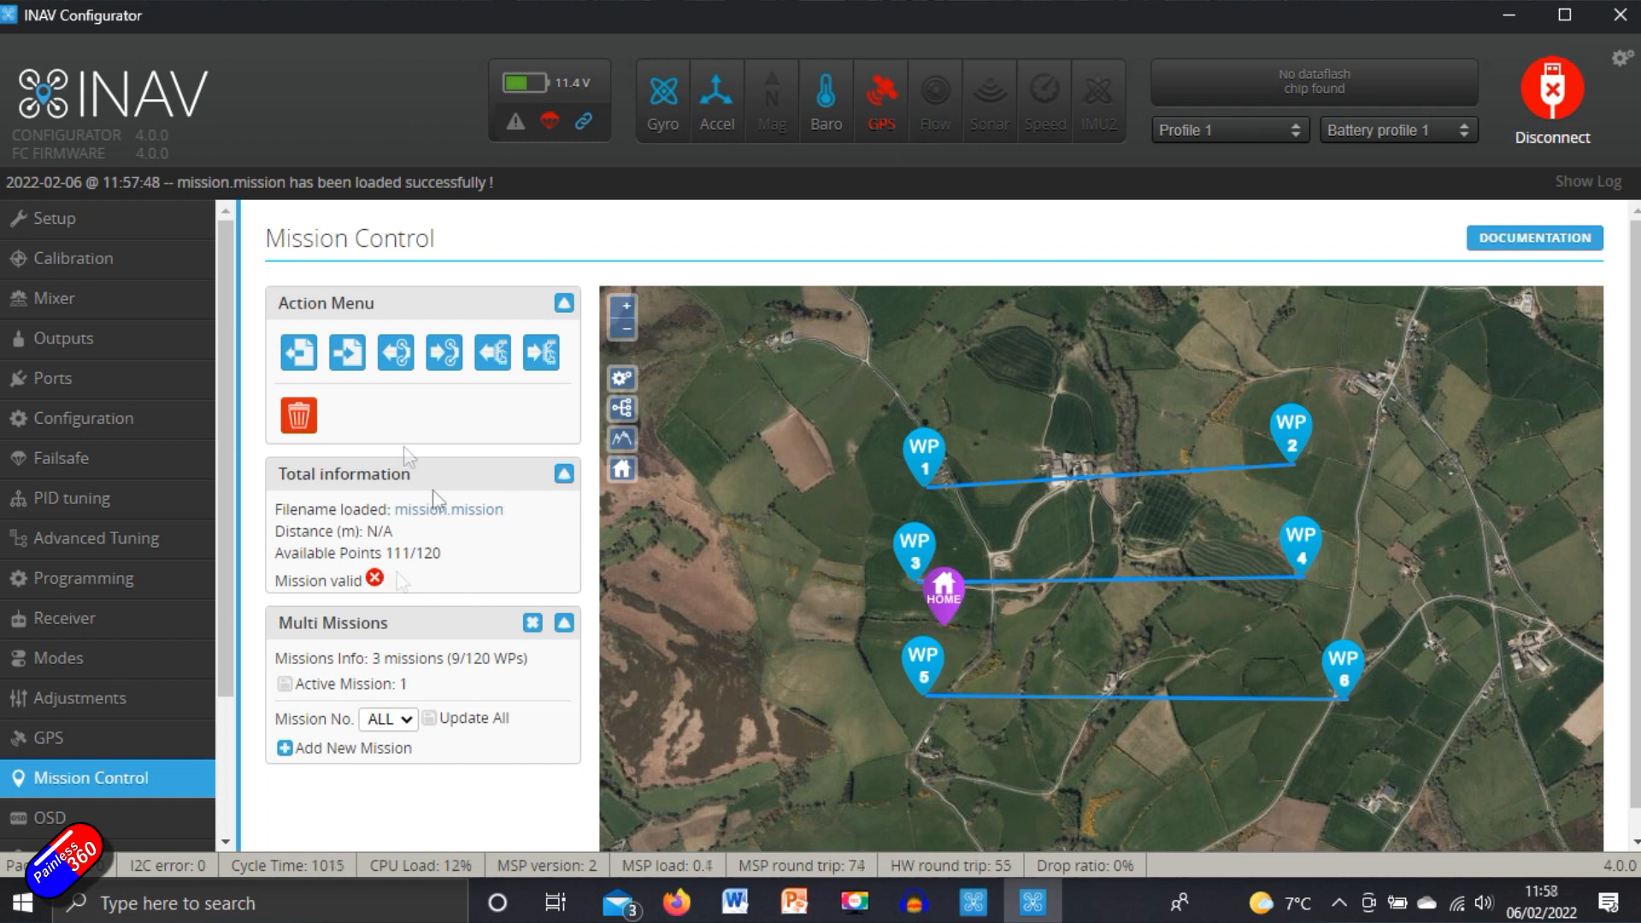
Send the loaded missions to the flight controller and save them to its EEPROM
left_click(444, 357)
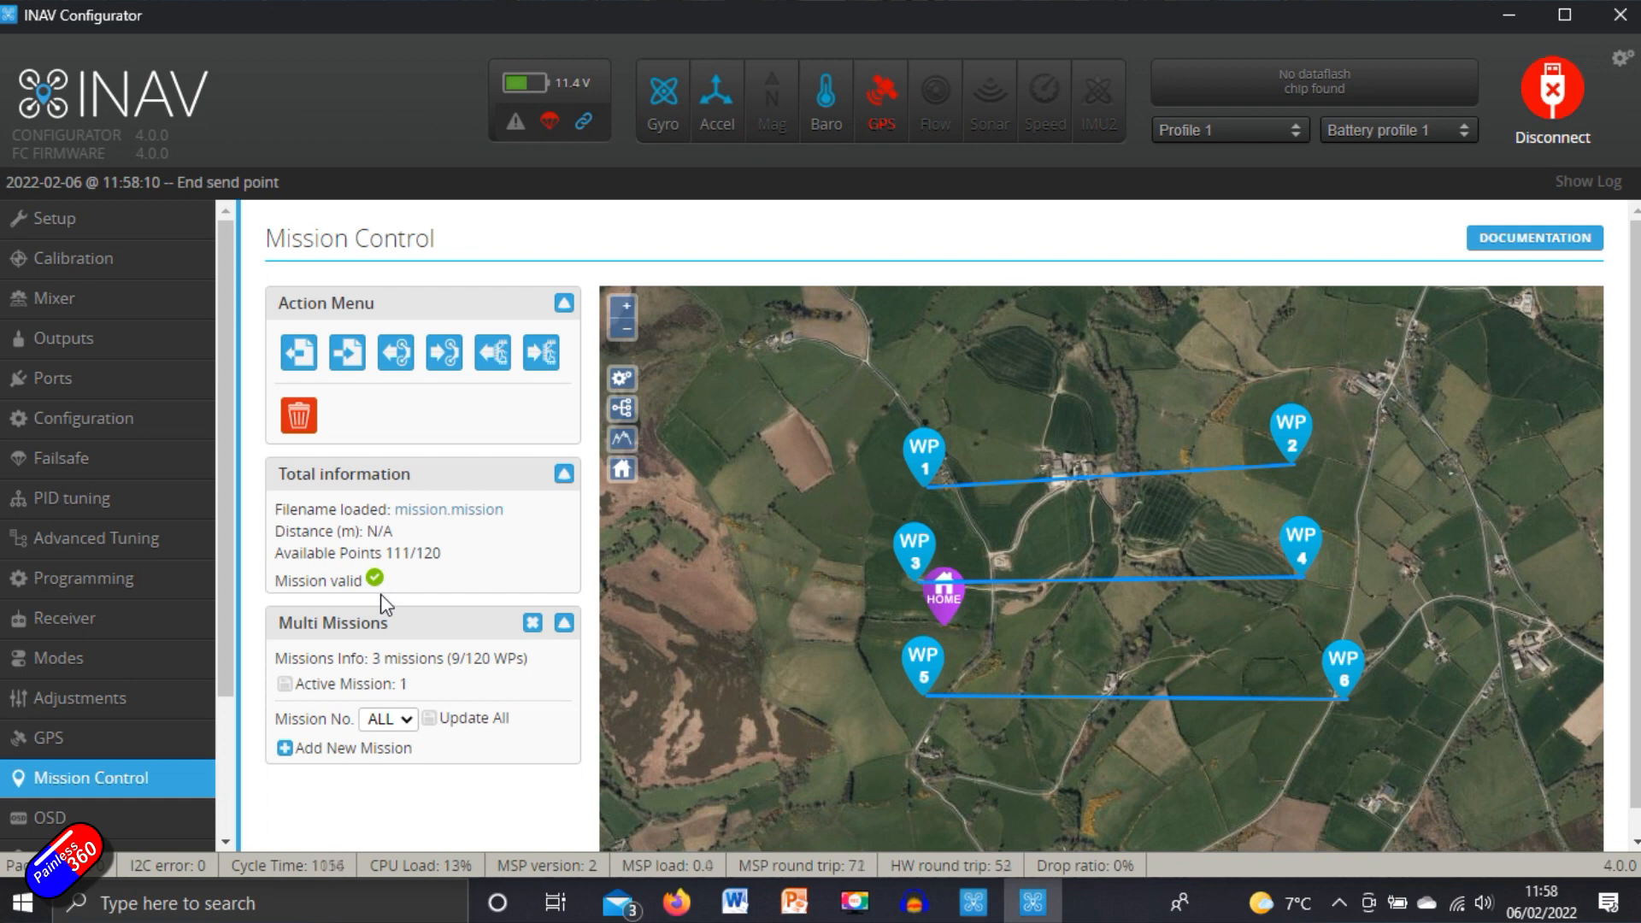
left_click(547, 363)
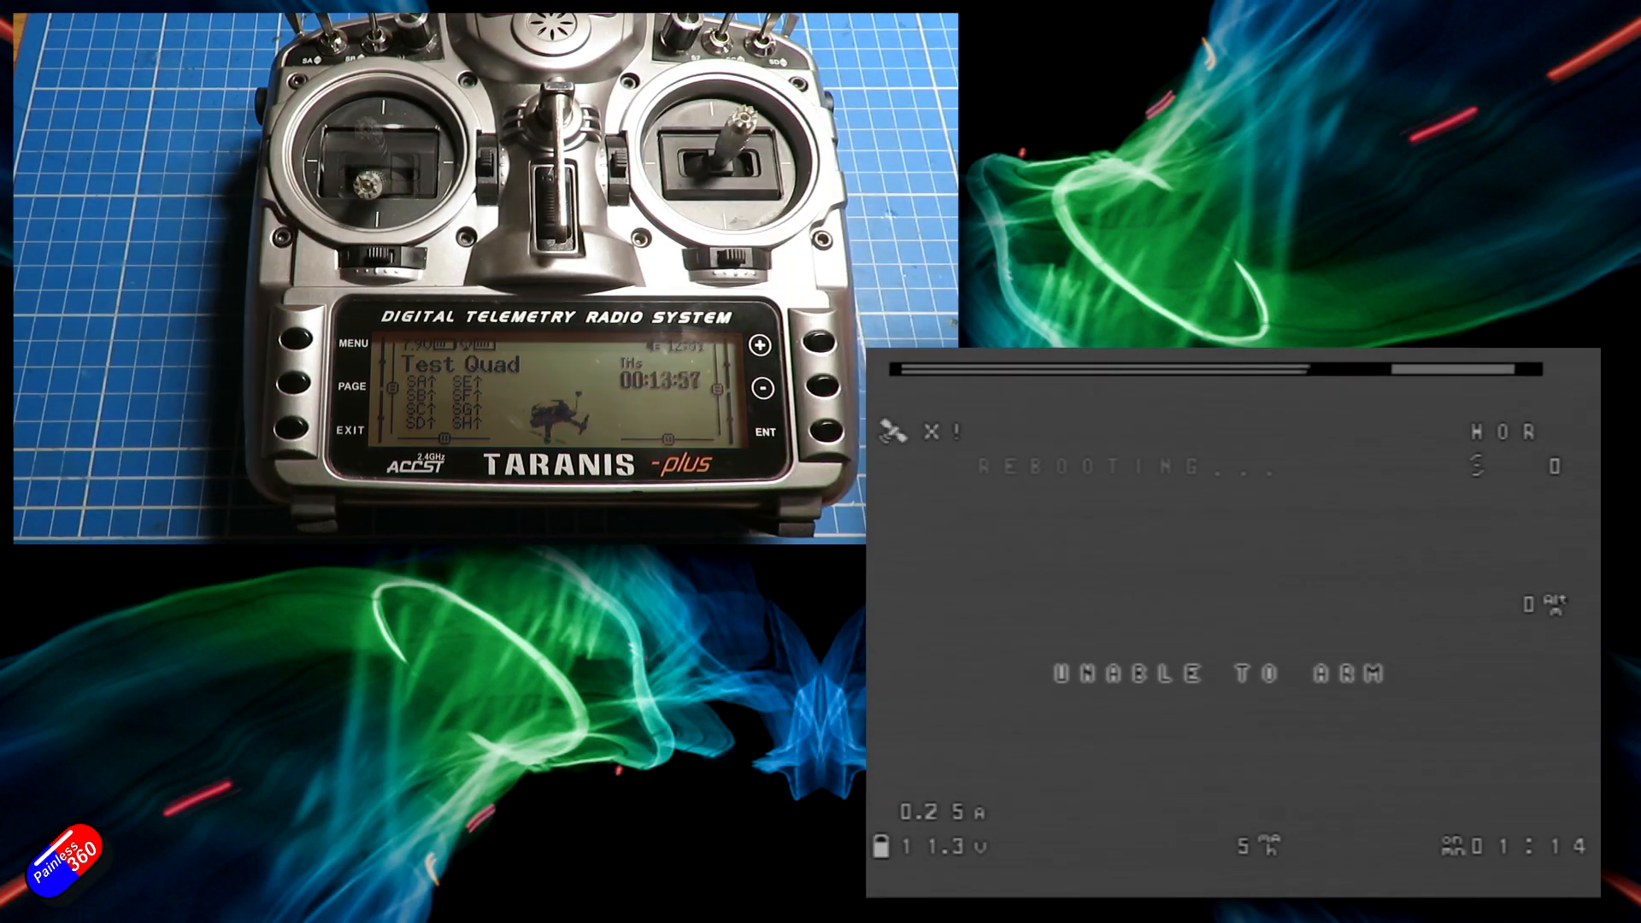
Find the stick-position chart with the waypoint mission commands in inav's Controls.md on GitHub in the browser
scroll(1024, 413, "down", 20)
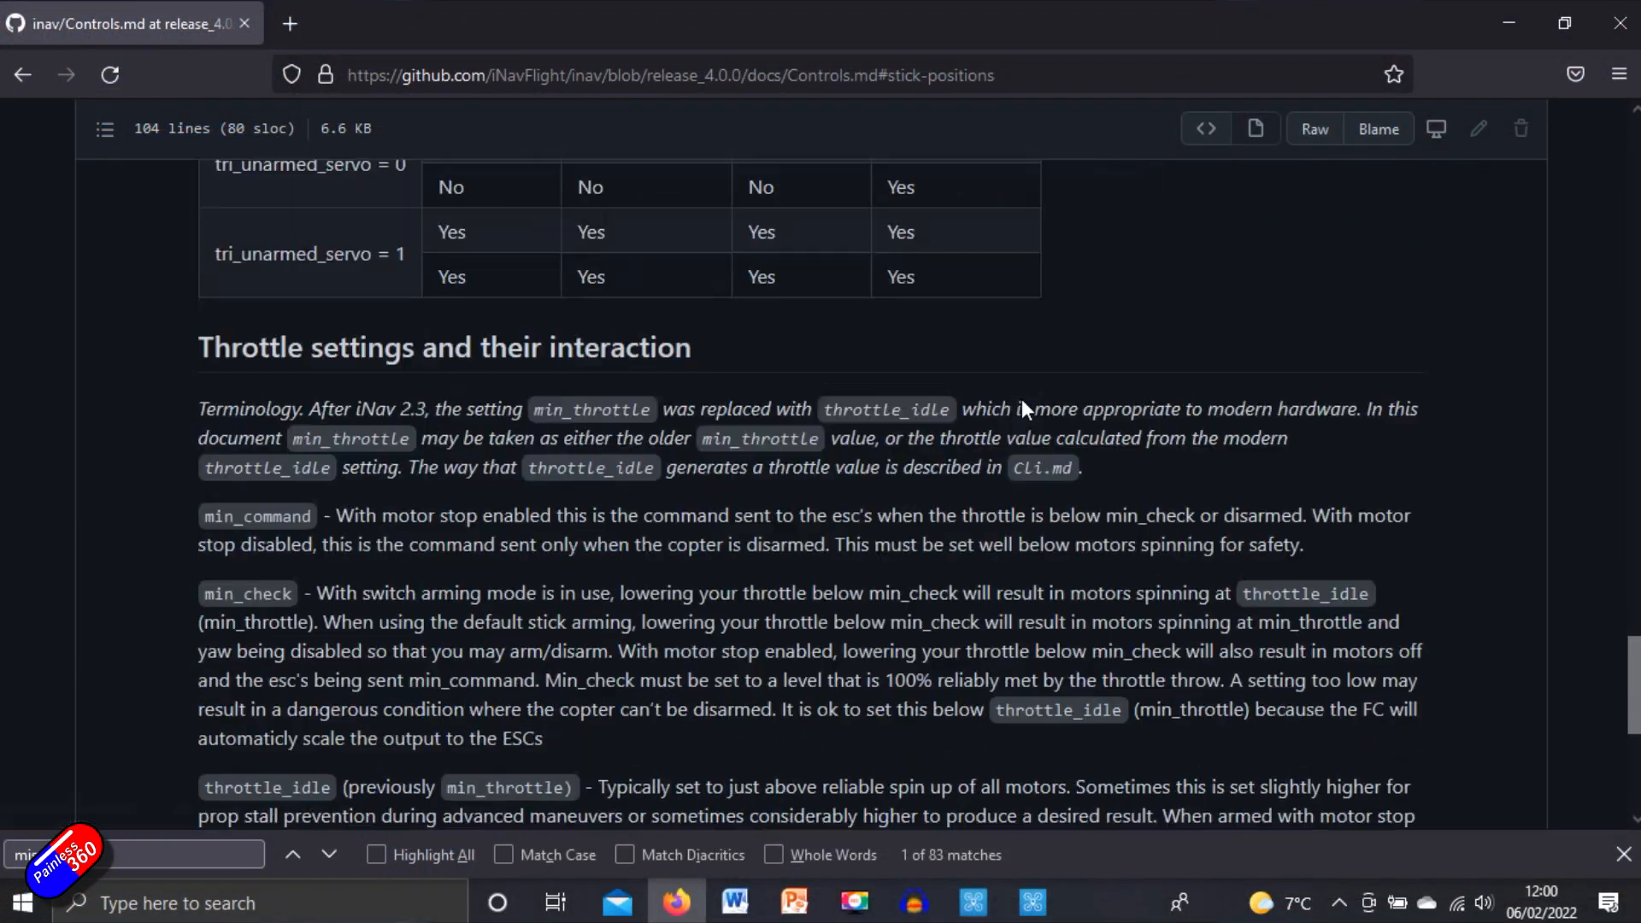
scroll(1022, 398, "down", 2)
scroll(1022, 398, "up", 15)
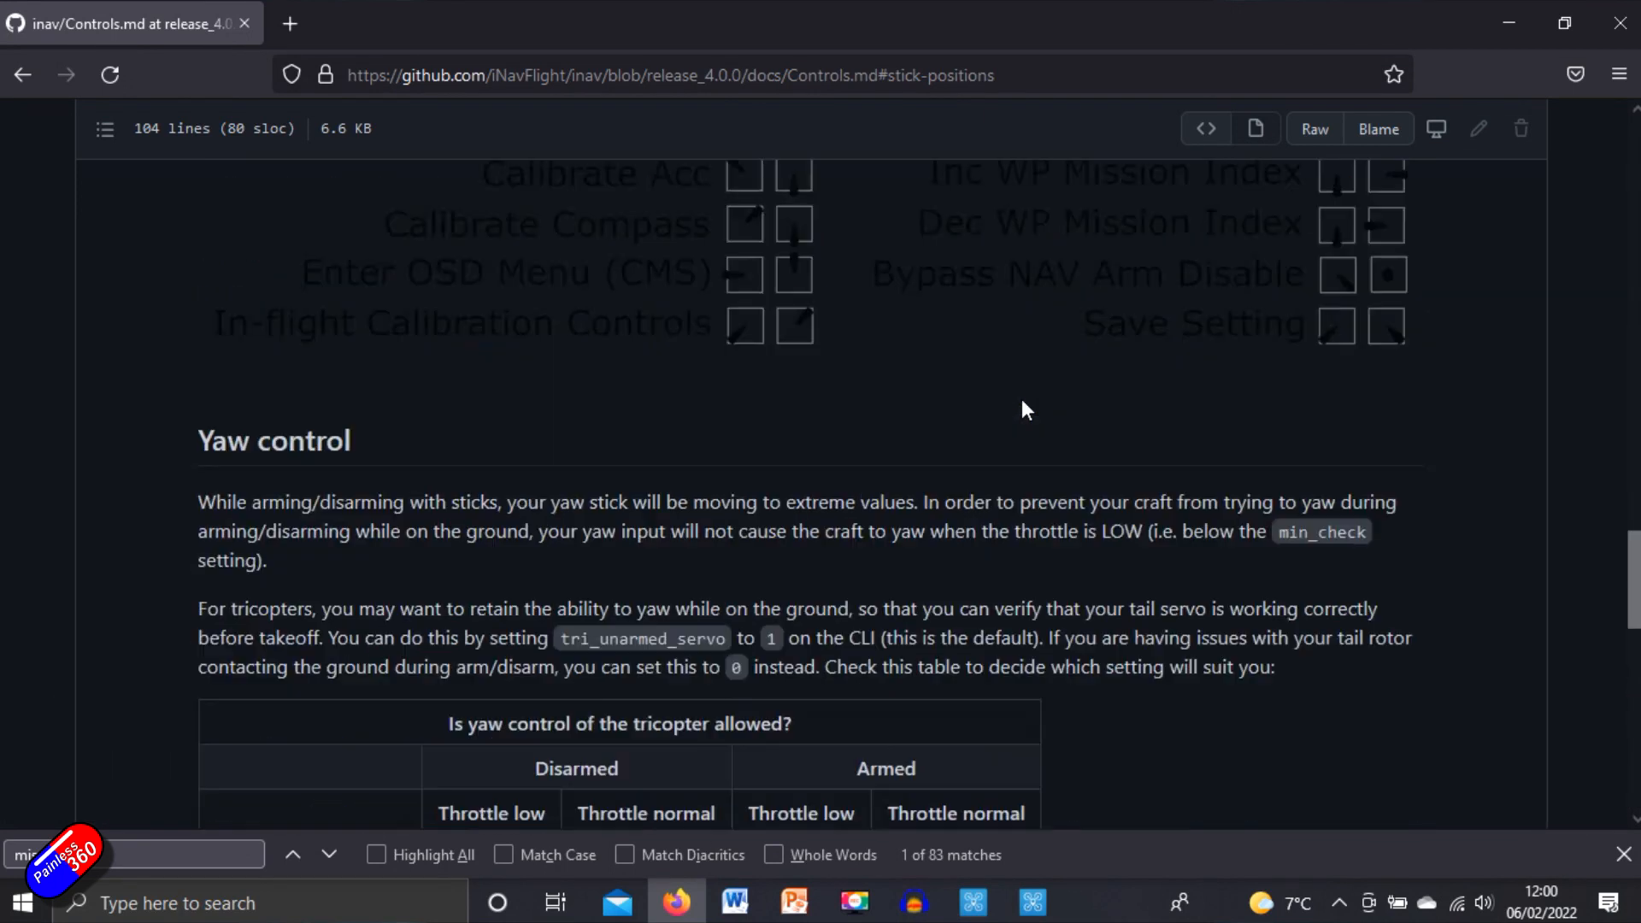
scroll(1022, 399, "up", 1)
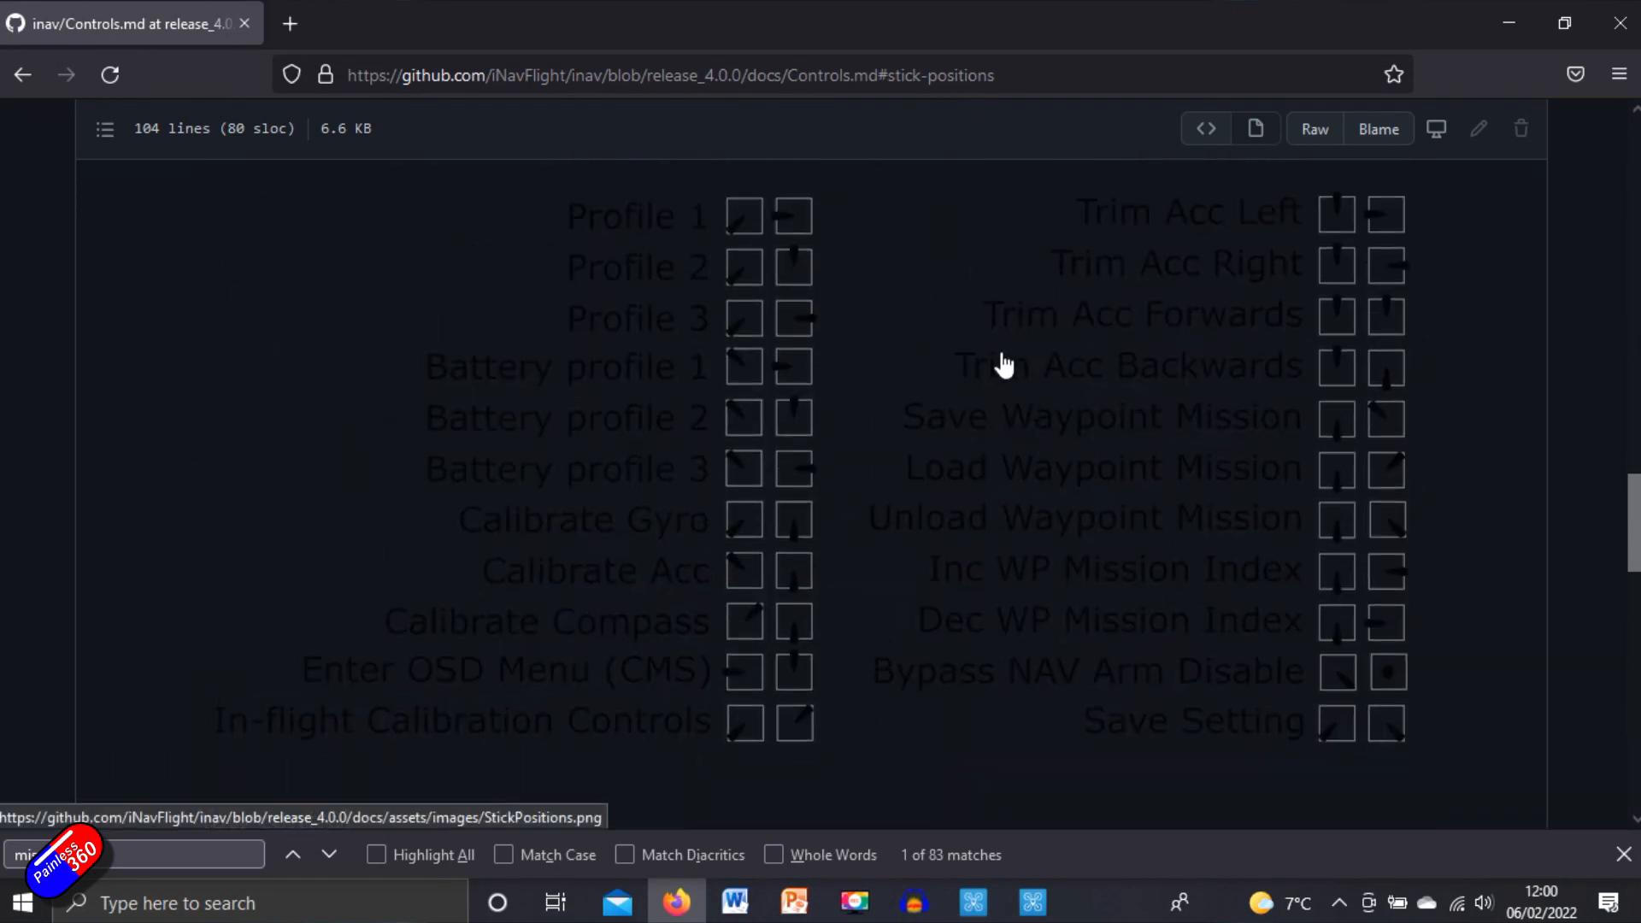